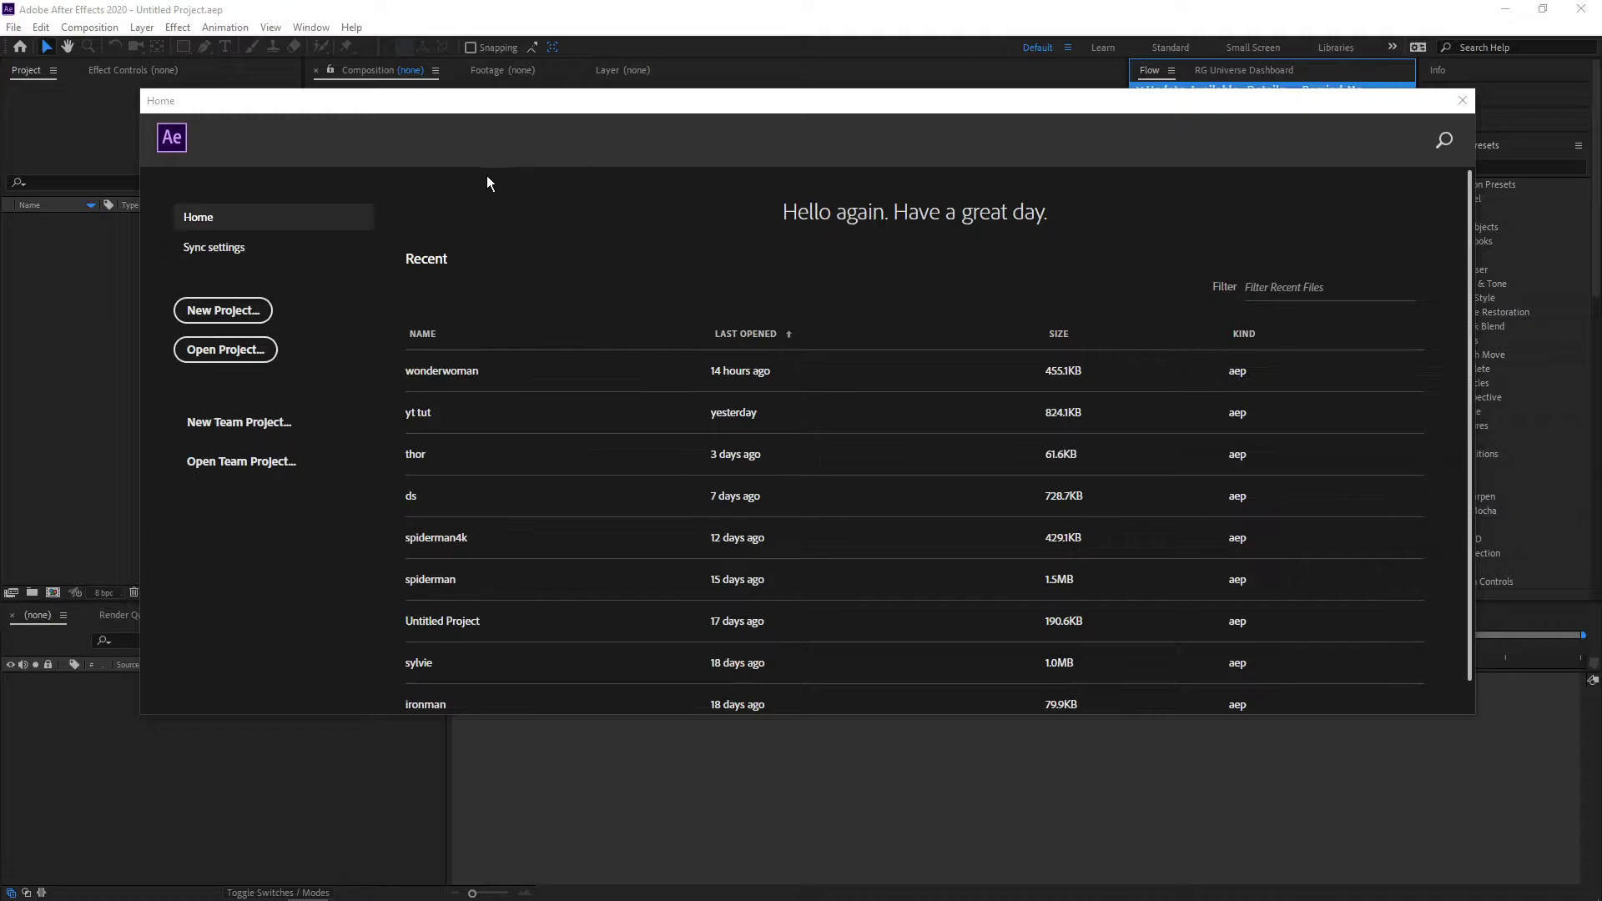
Start a new project and create a 1080 × 1080 px composition at 29.97 fps, lasting 10 seconds
{"action": "left_click", "coordinate": [248, 321]}
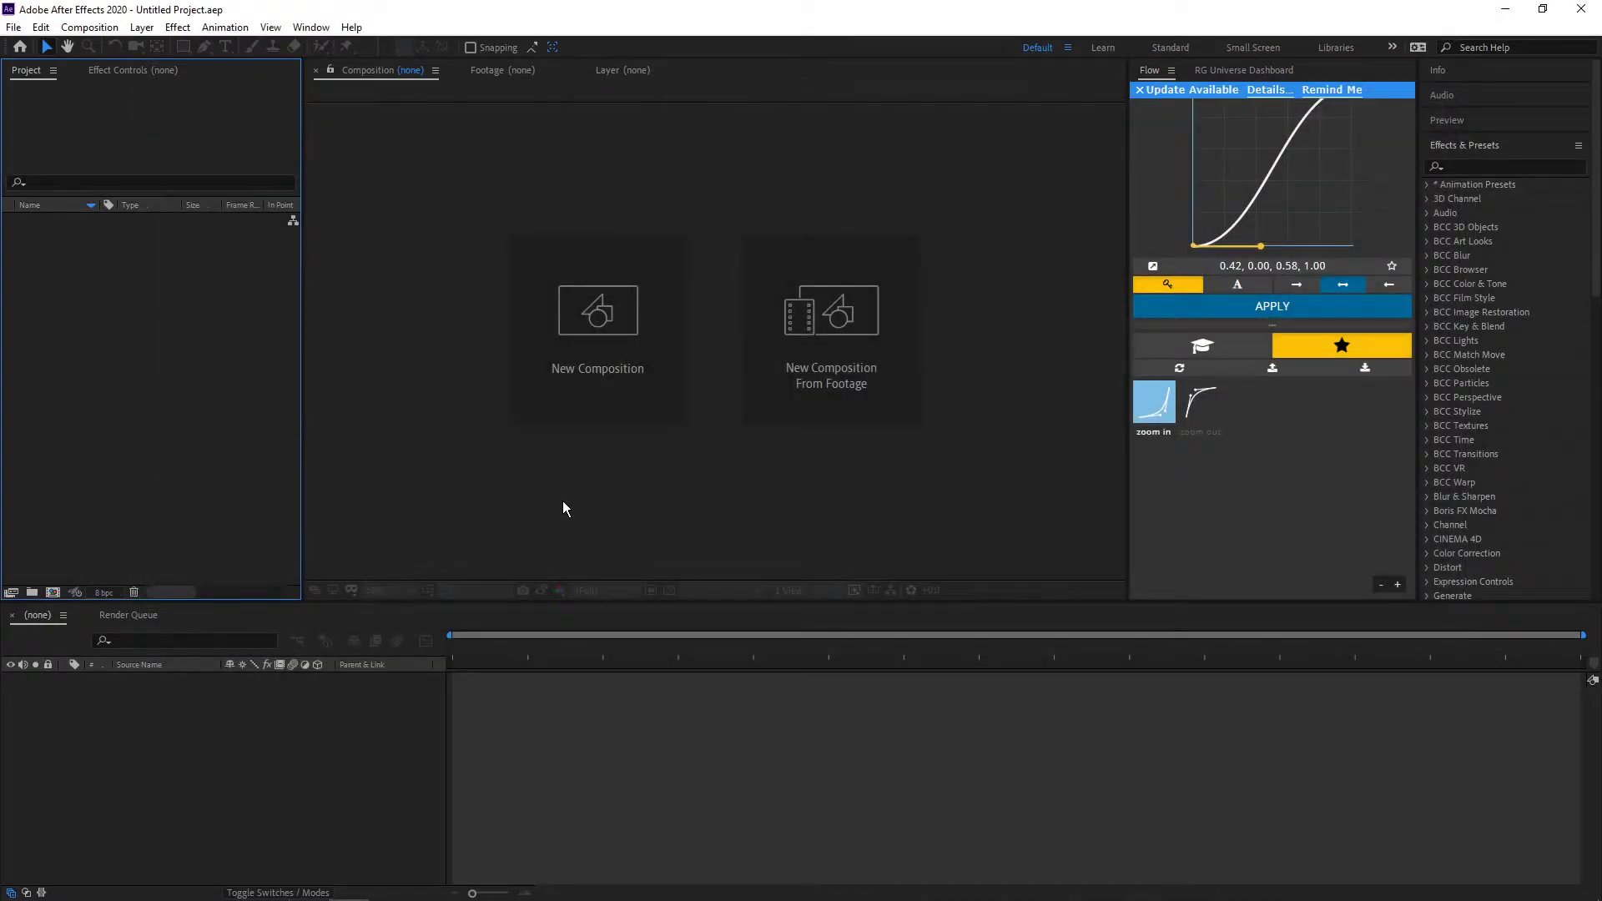
{"action": "left_click", "coordinate": [591, 372]}
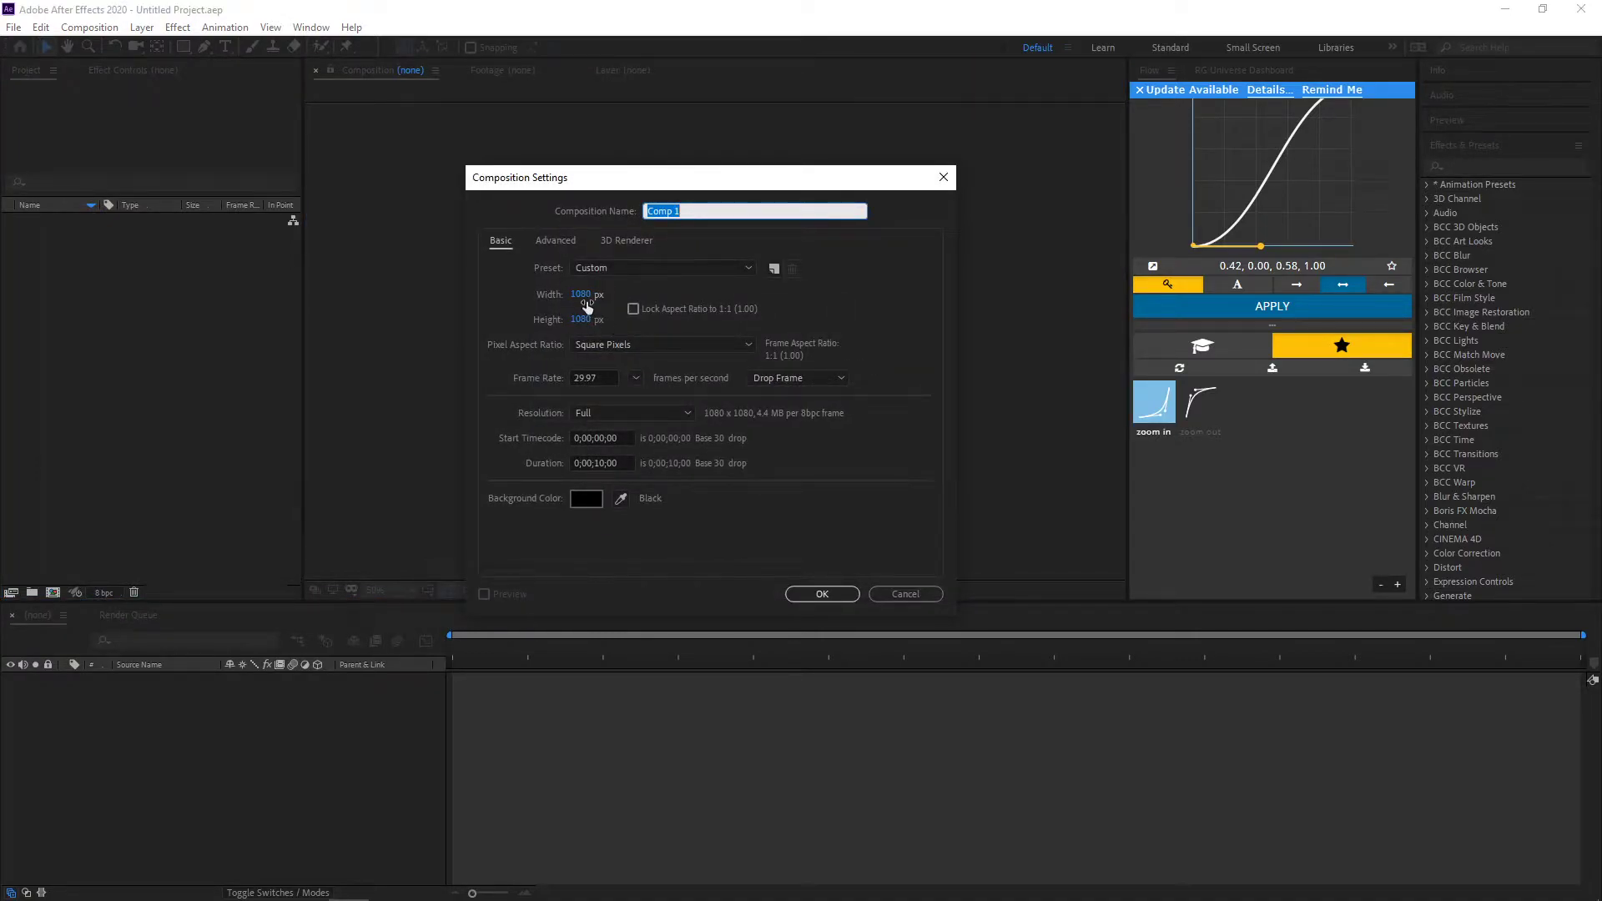
{"action": "left_click", "coordinate": [581, 296]}
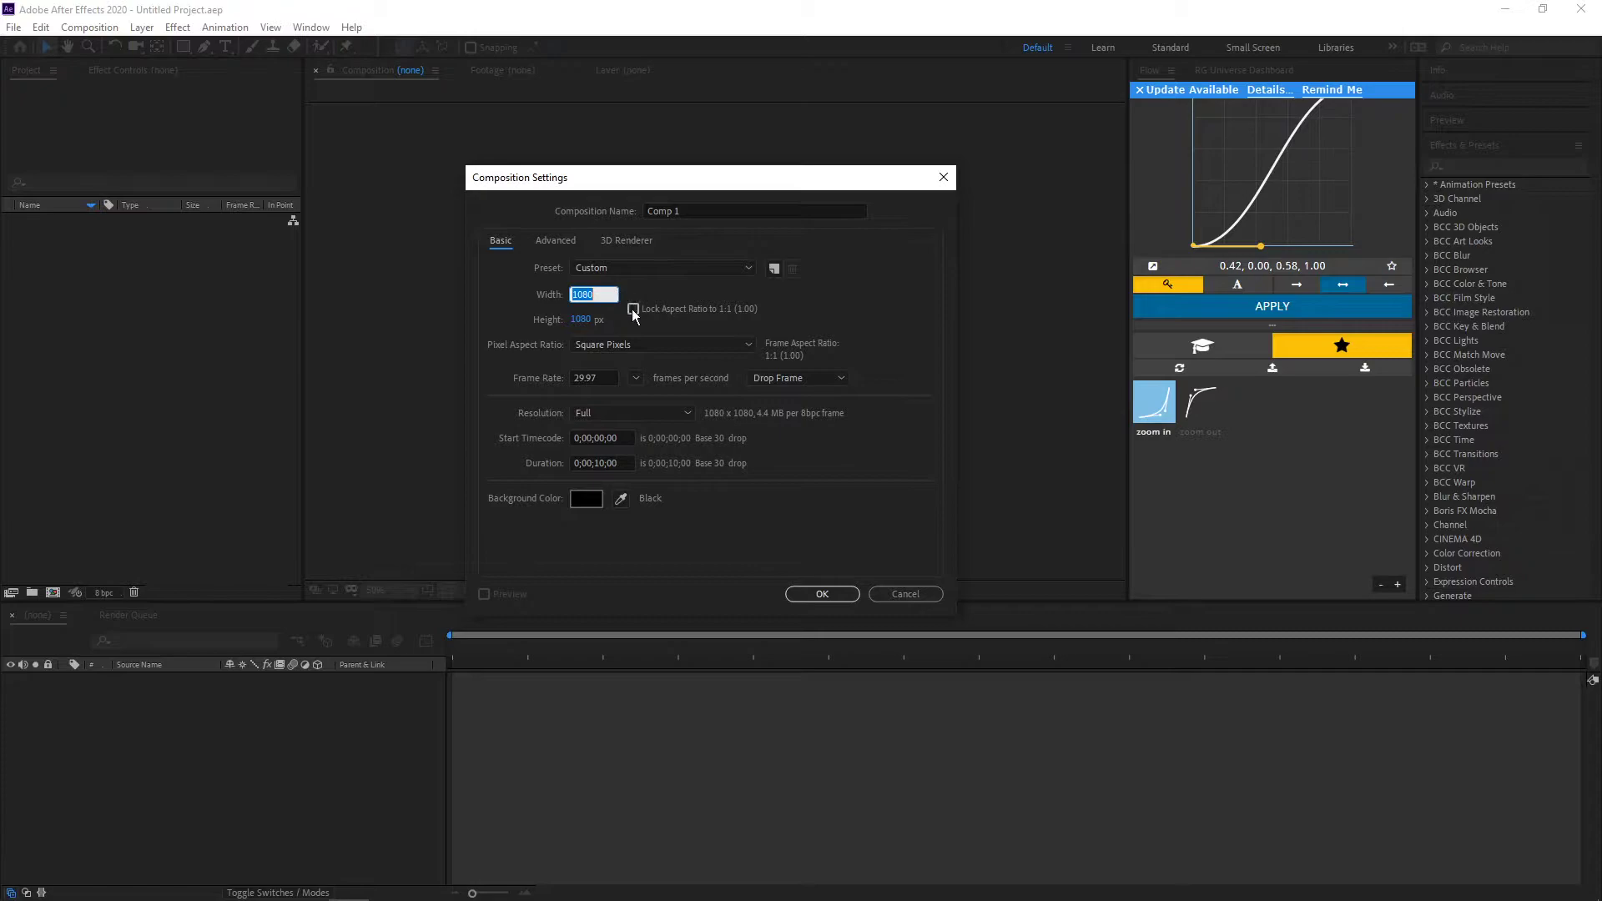
{"action": "type", "text": "1920"}
{"action": "key", "text": "BackSpace"}
{"action": "key", "text": "BackSpace"}
{"action": "key", "text": "BackSpace"}
{"action": "type", "text": "080"}
{"action": "left_click", "coordinate": [552, 381]}
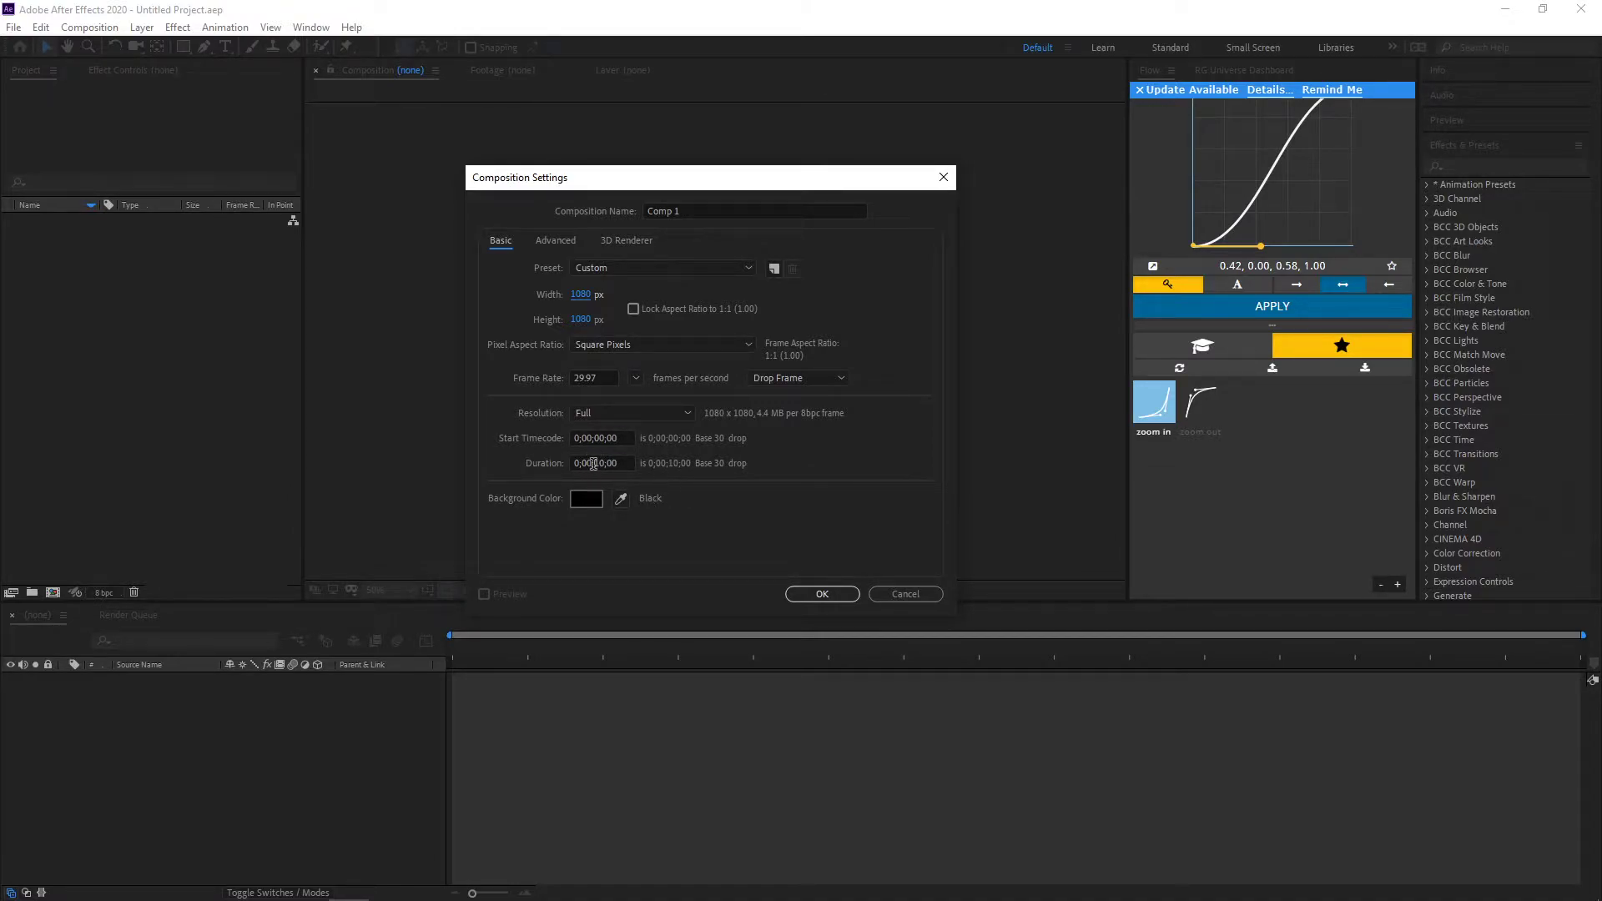
{"action": "left_click", "coordinate": [819, 594]}
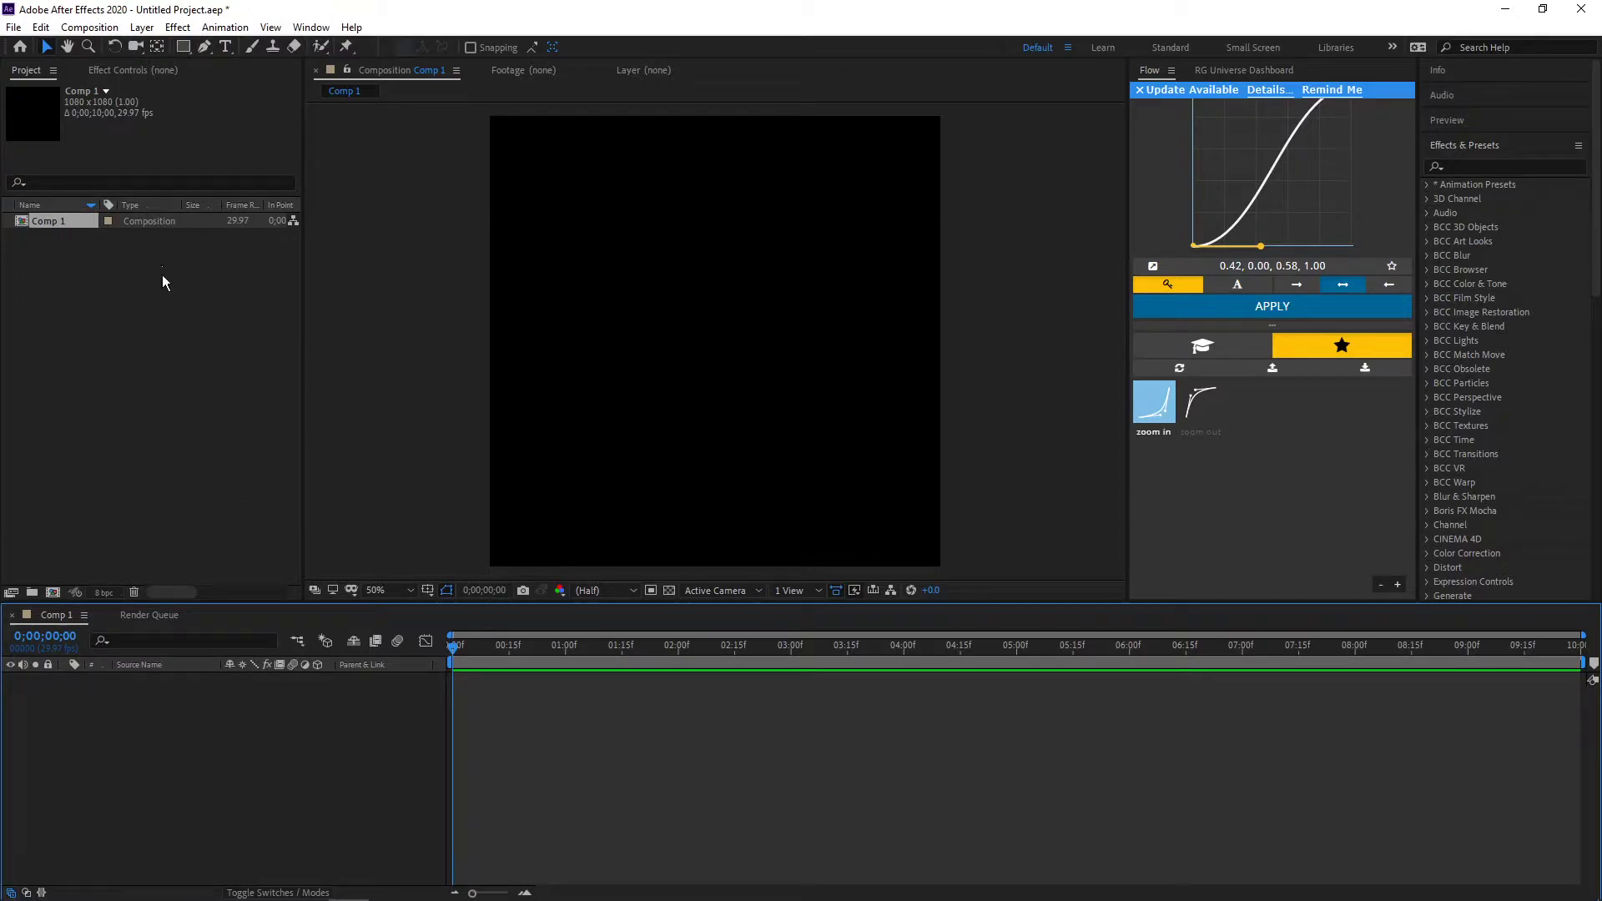
Look over the effect controls, project items and Comp 1's composition settings, leaving the settings as they are
{"action": "left_click", "coordinate": [132, 70]}
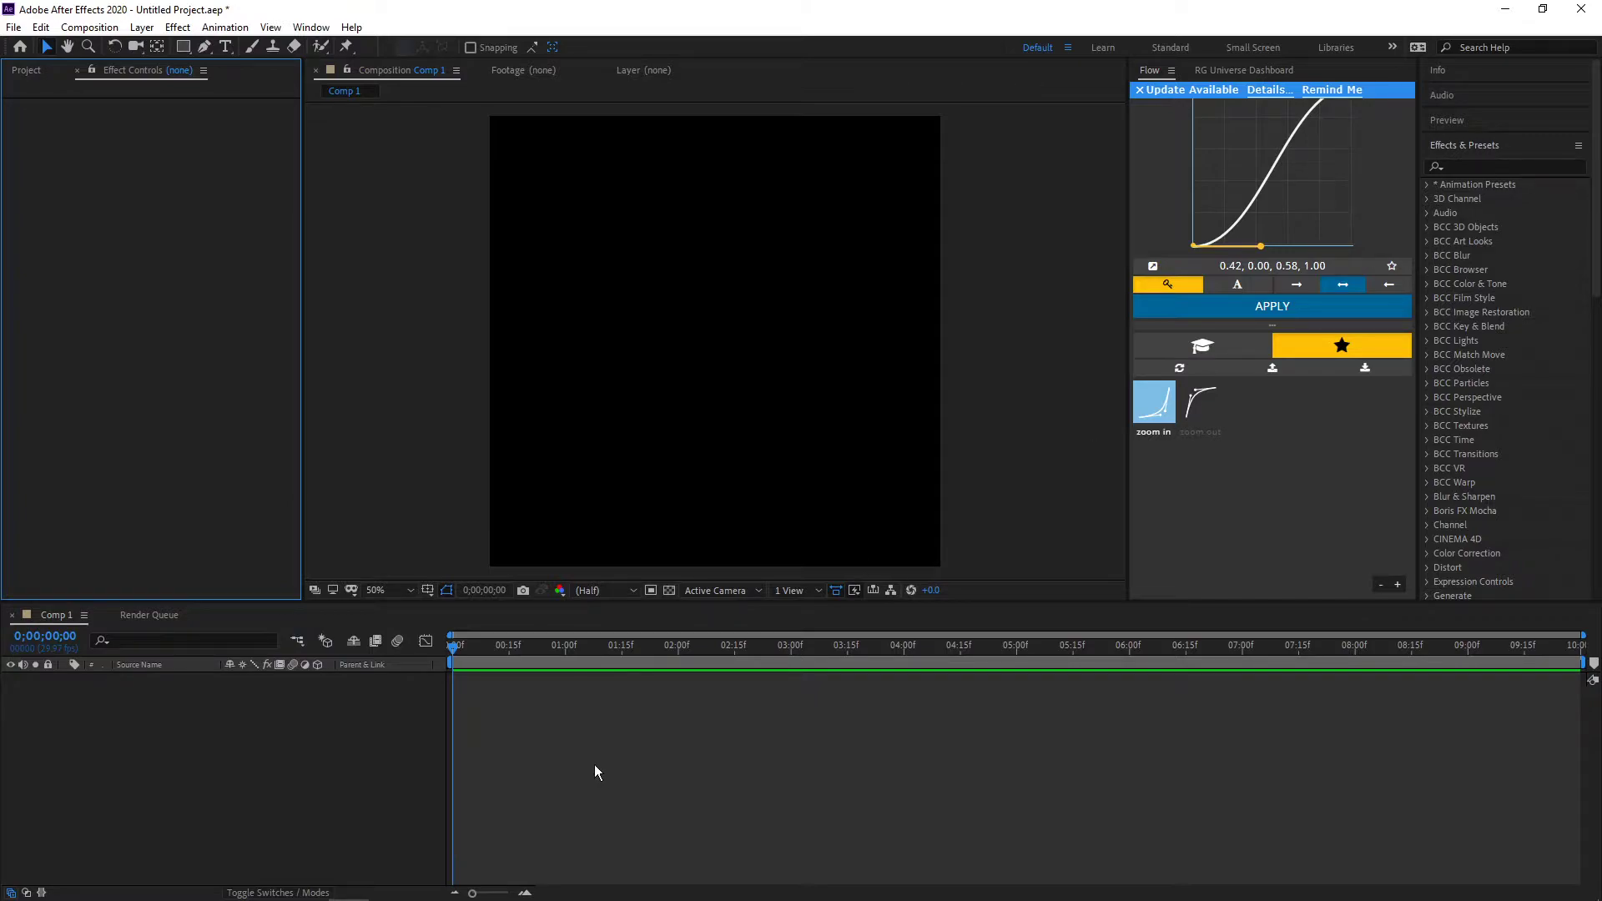
{"action": "left_click", "coordinate": [30, 72]}
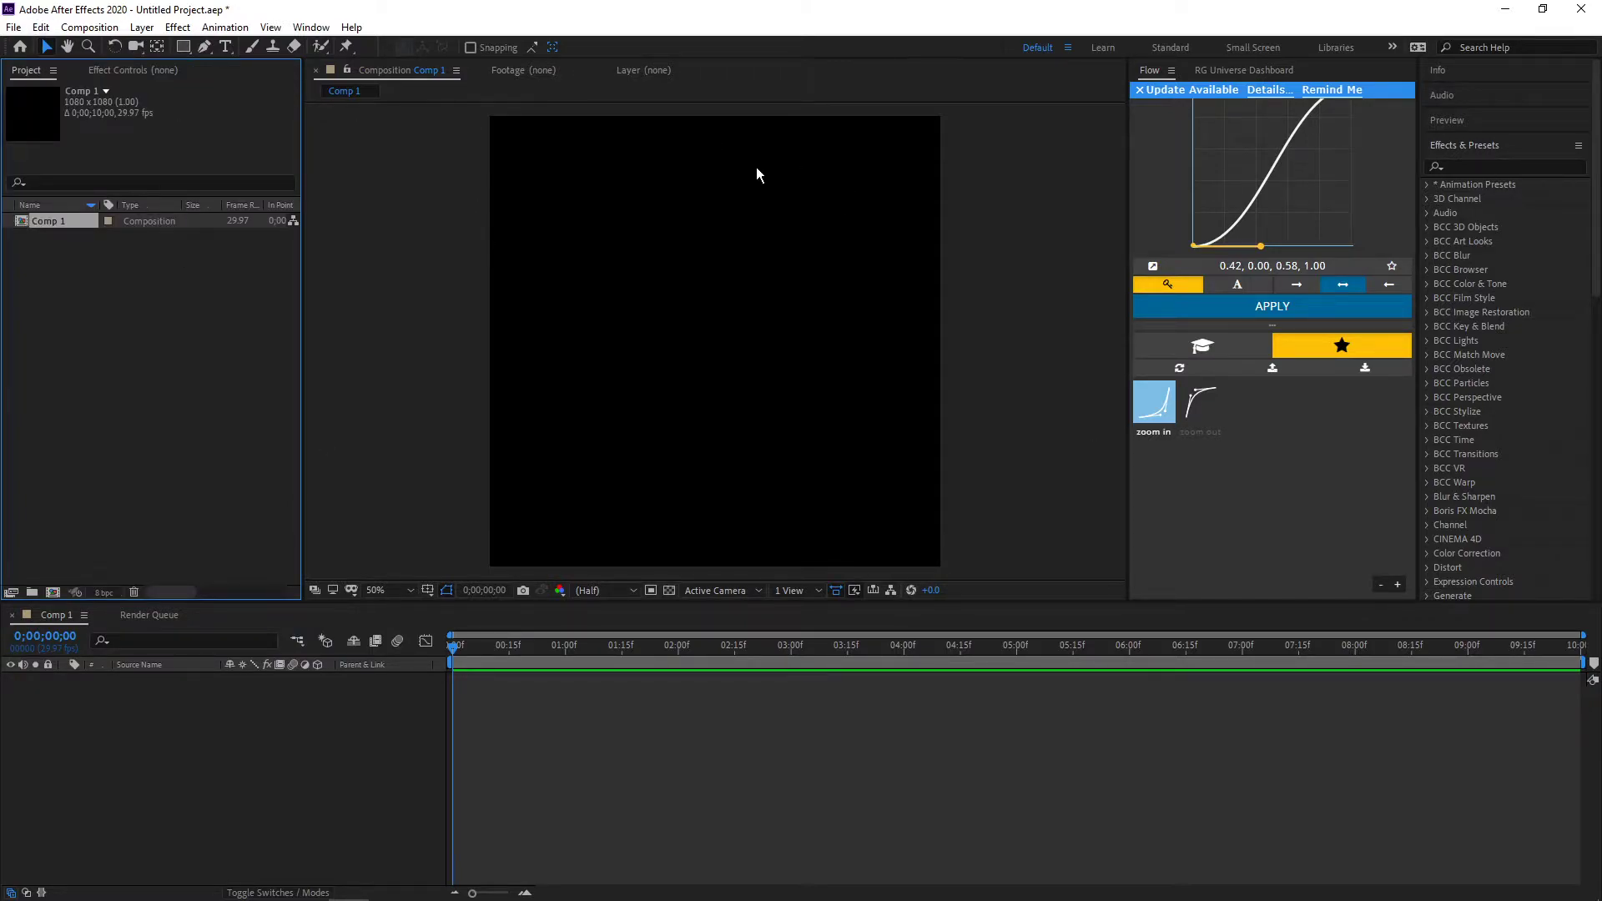
{"action": "right_click", "coordinate": [392, 212]}
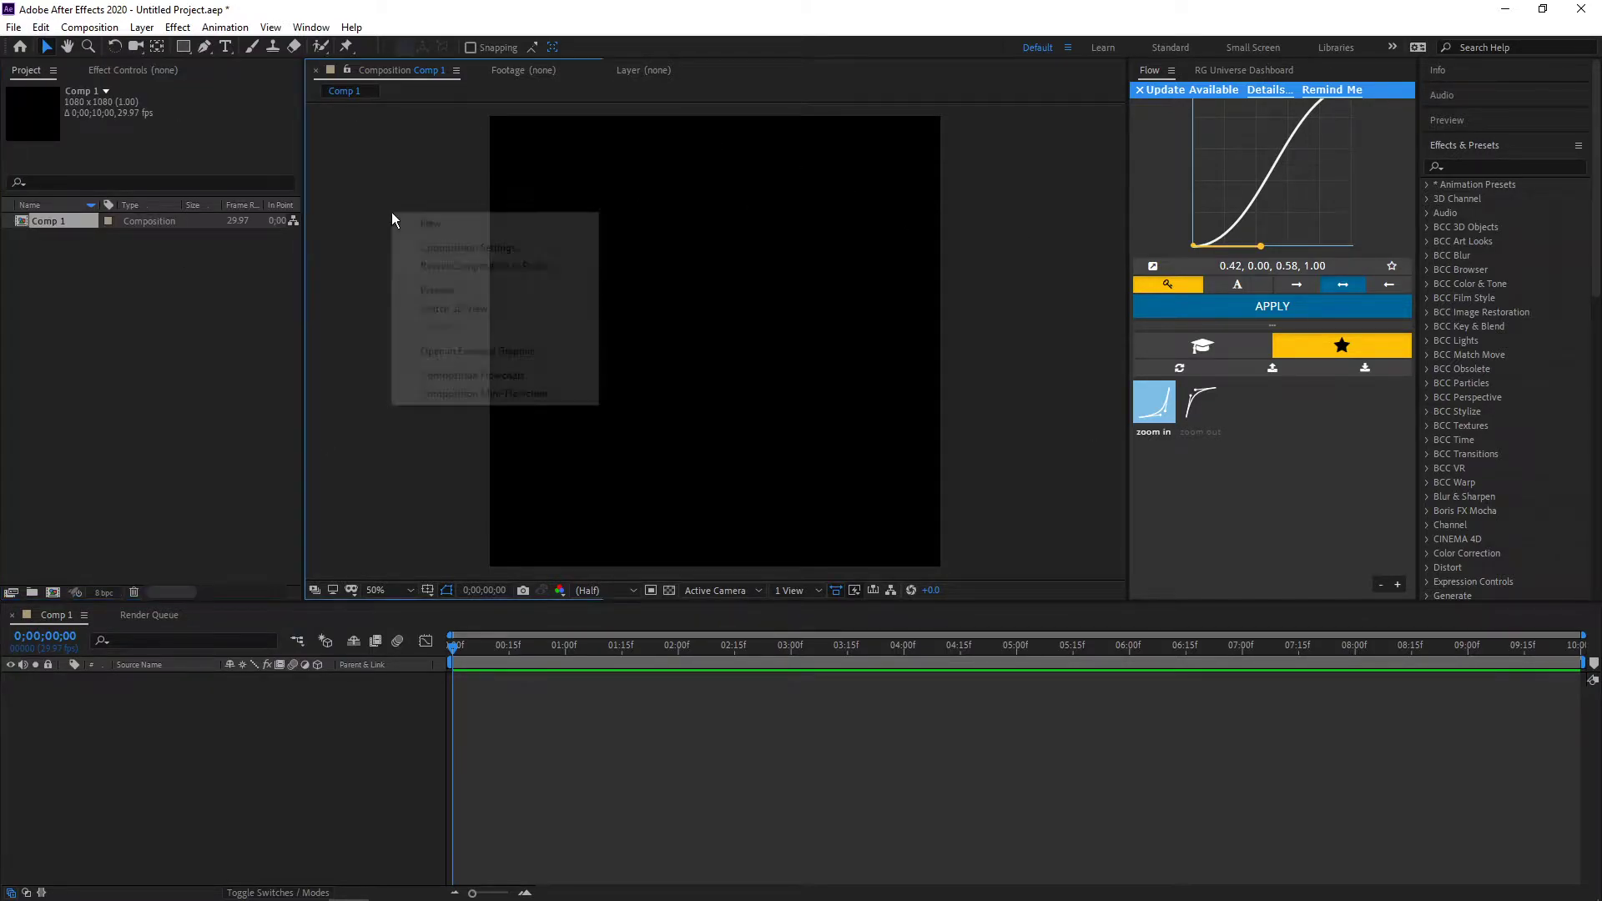
{"action": "left_click", "coordinate": [488, 248]}
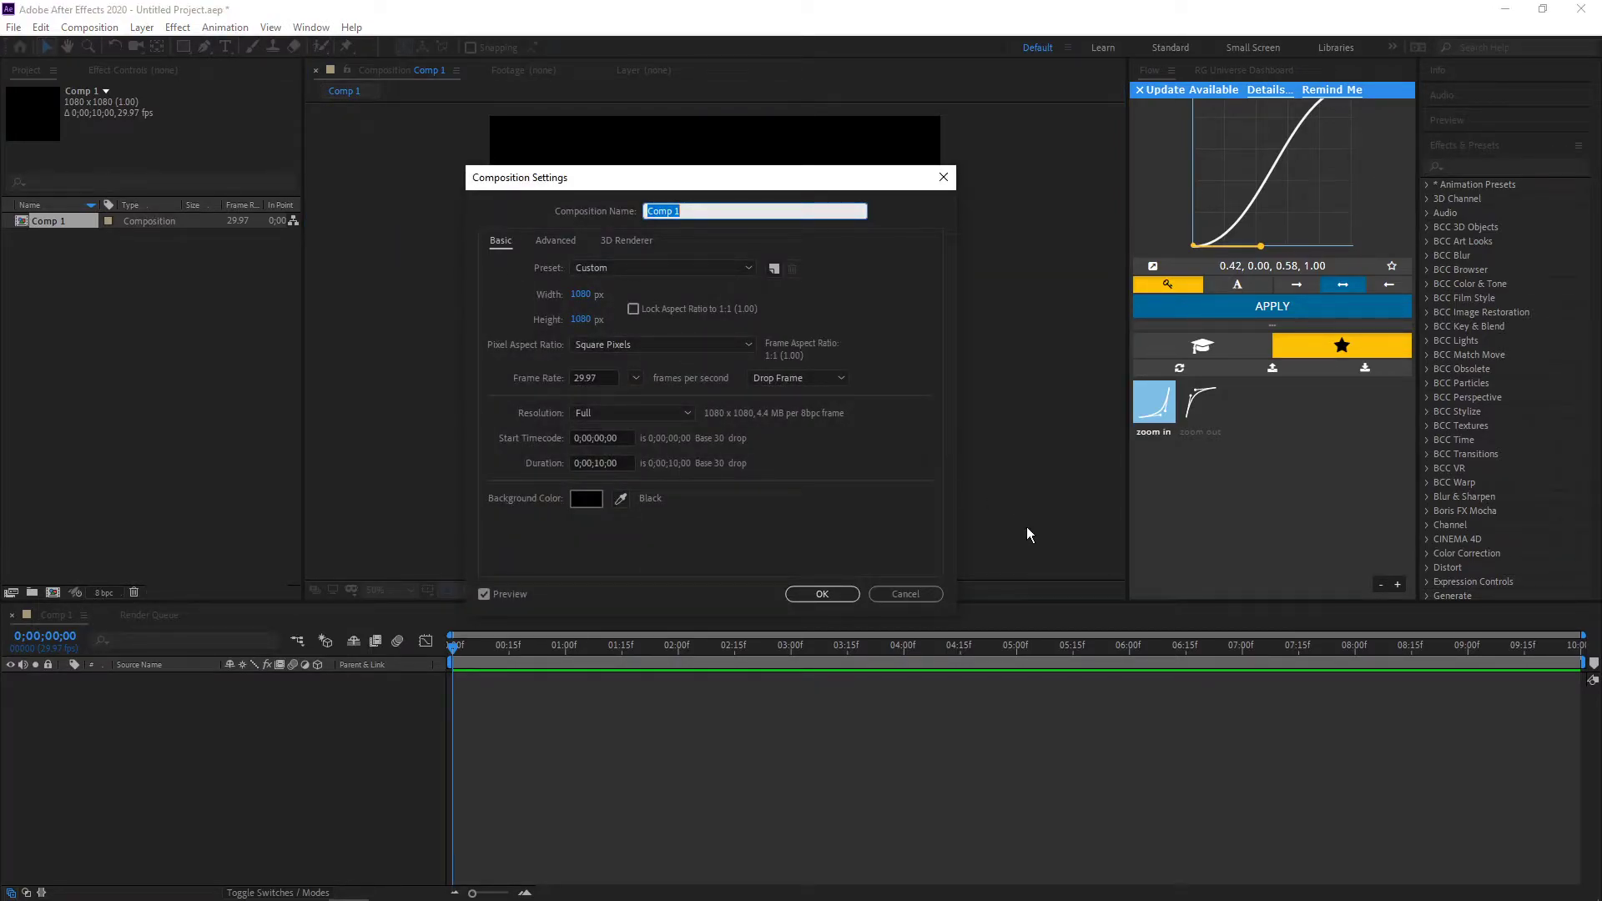
{"action": "left_click", "coordinate": [914, 591]}
Look over the RG Universe effect categories, the Flow curve editor, and the info, audio and preview options
{"action": "left_click", "coordinate": [1197, 73]}
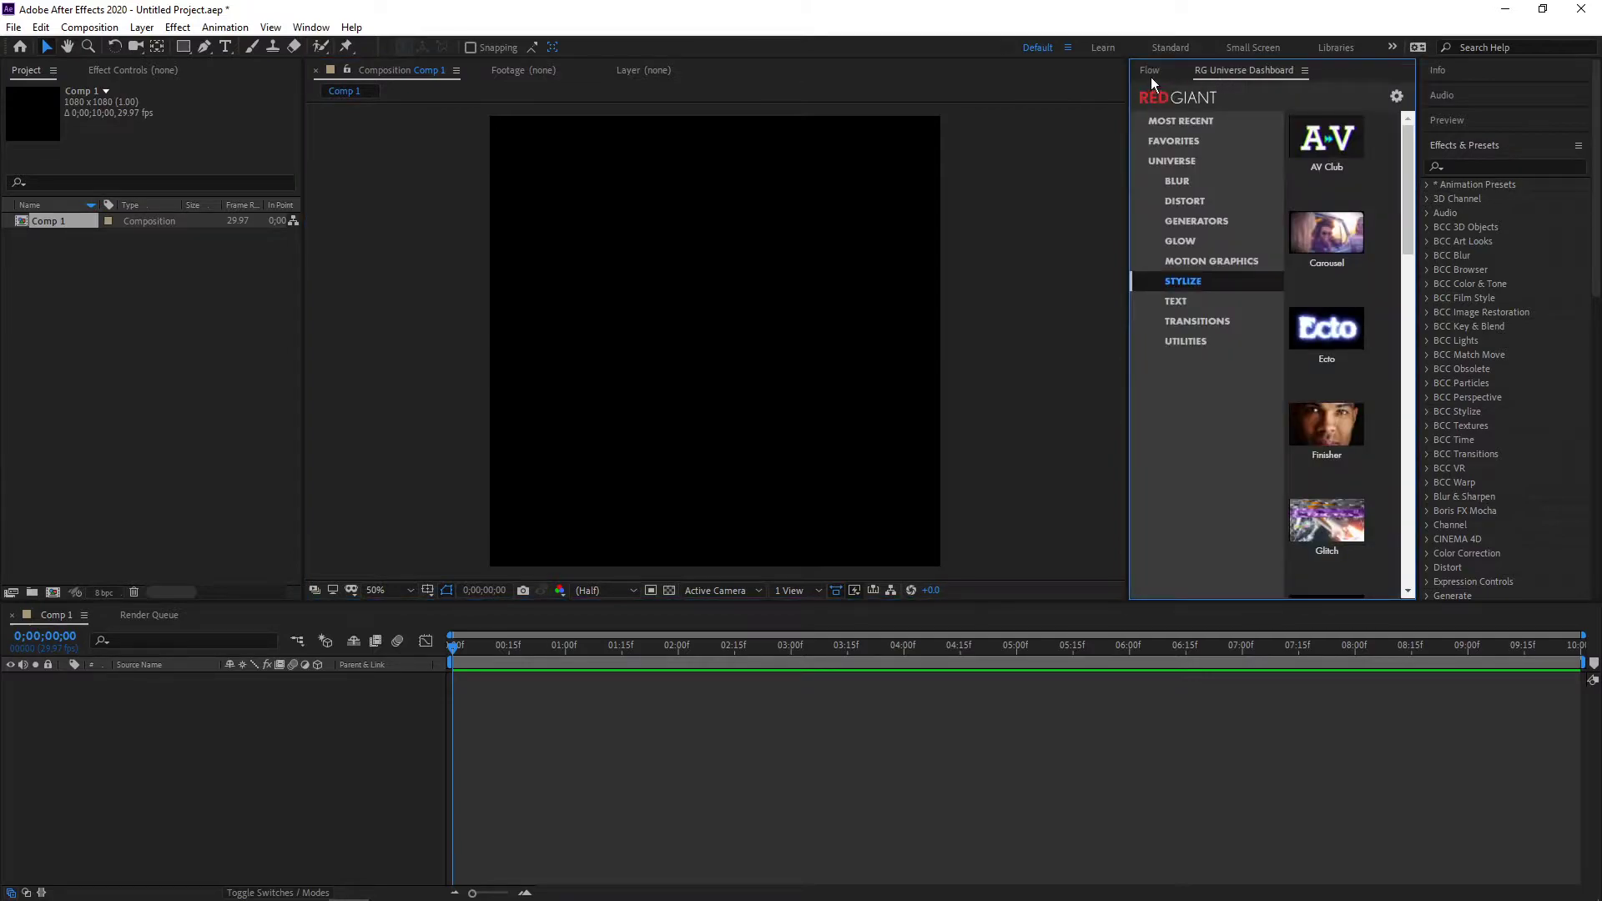
{"action": "left_click", "coordinate": [1150, 73]}
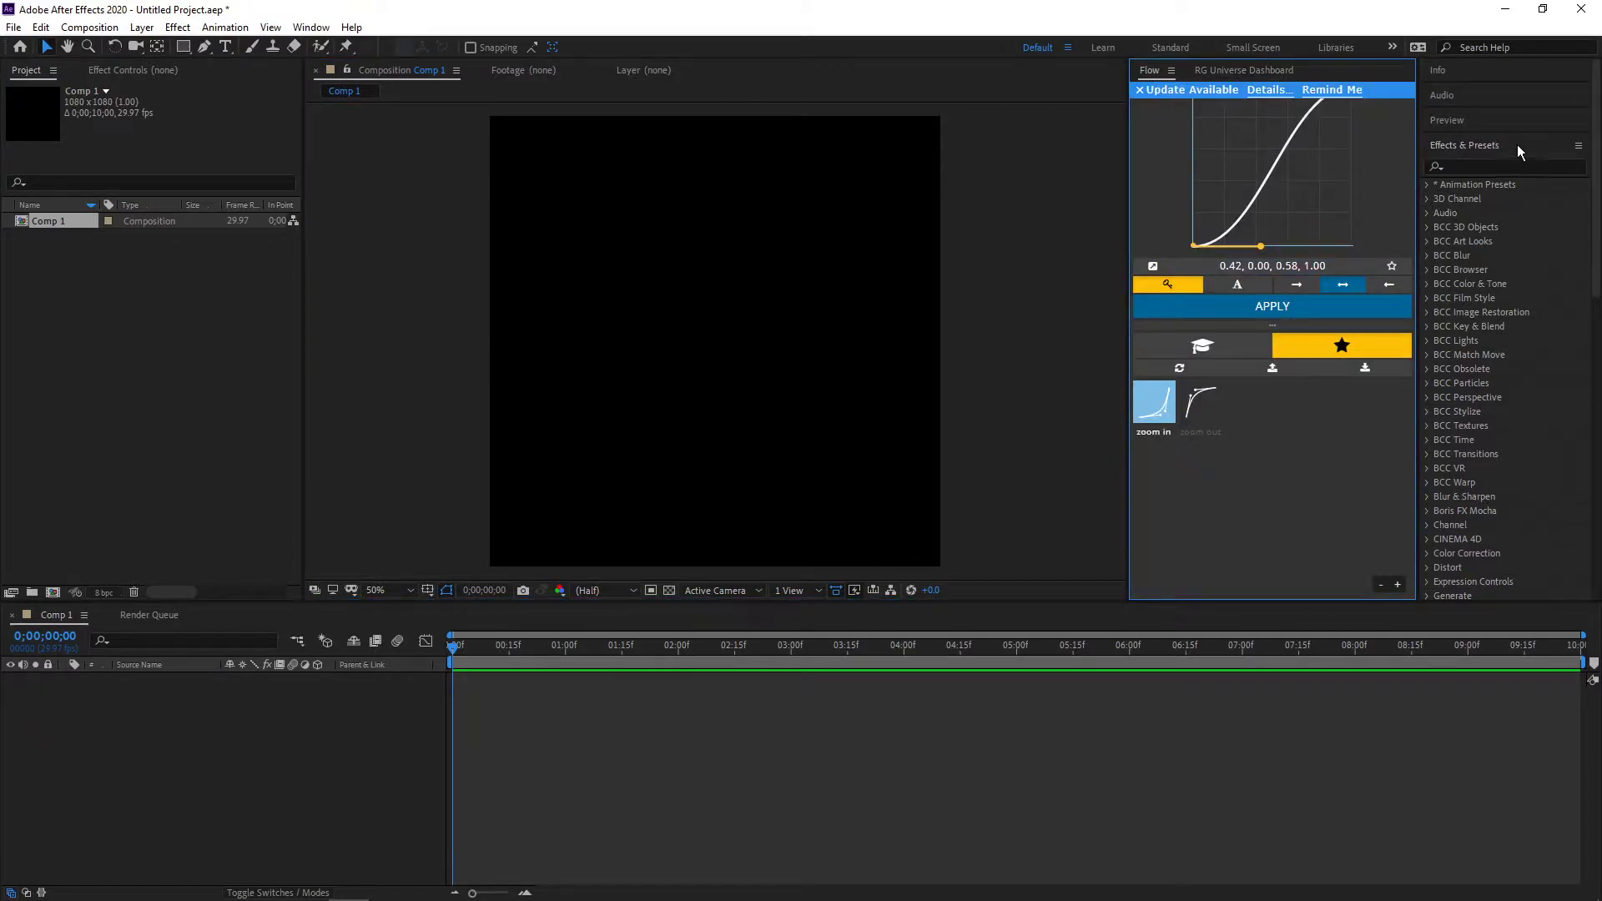
{"action": "left_click", "coordinate": [1442, 73]}
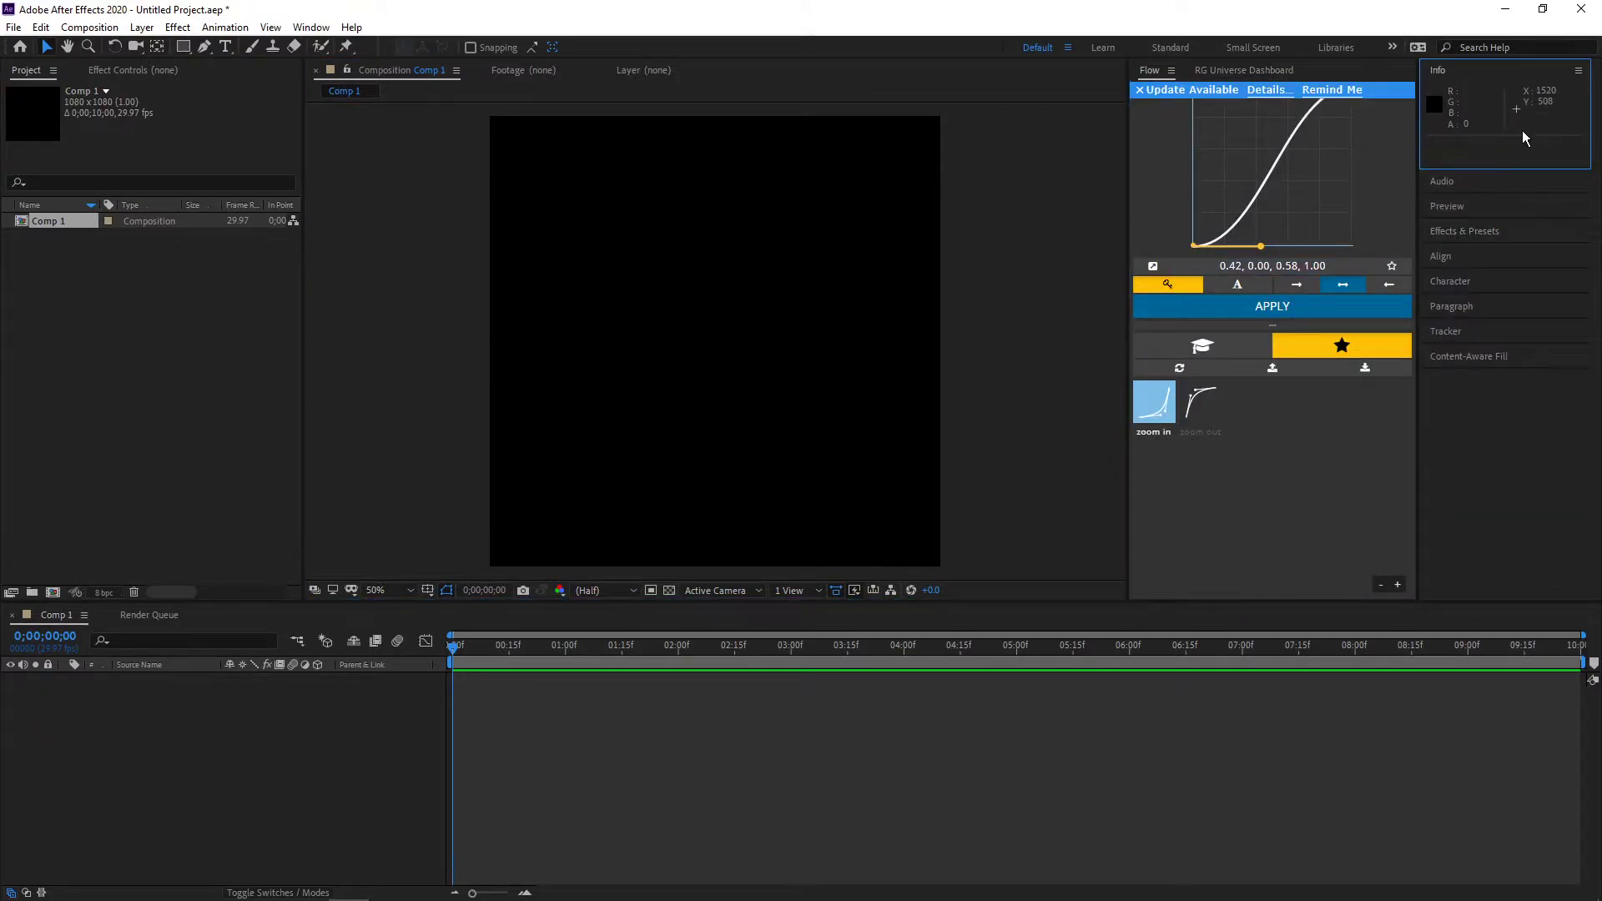
{"action": "left_click", "coordinate": [1453, 184]}
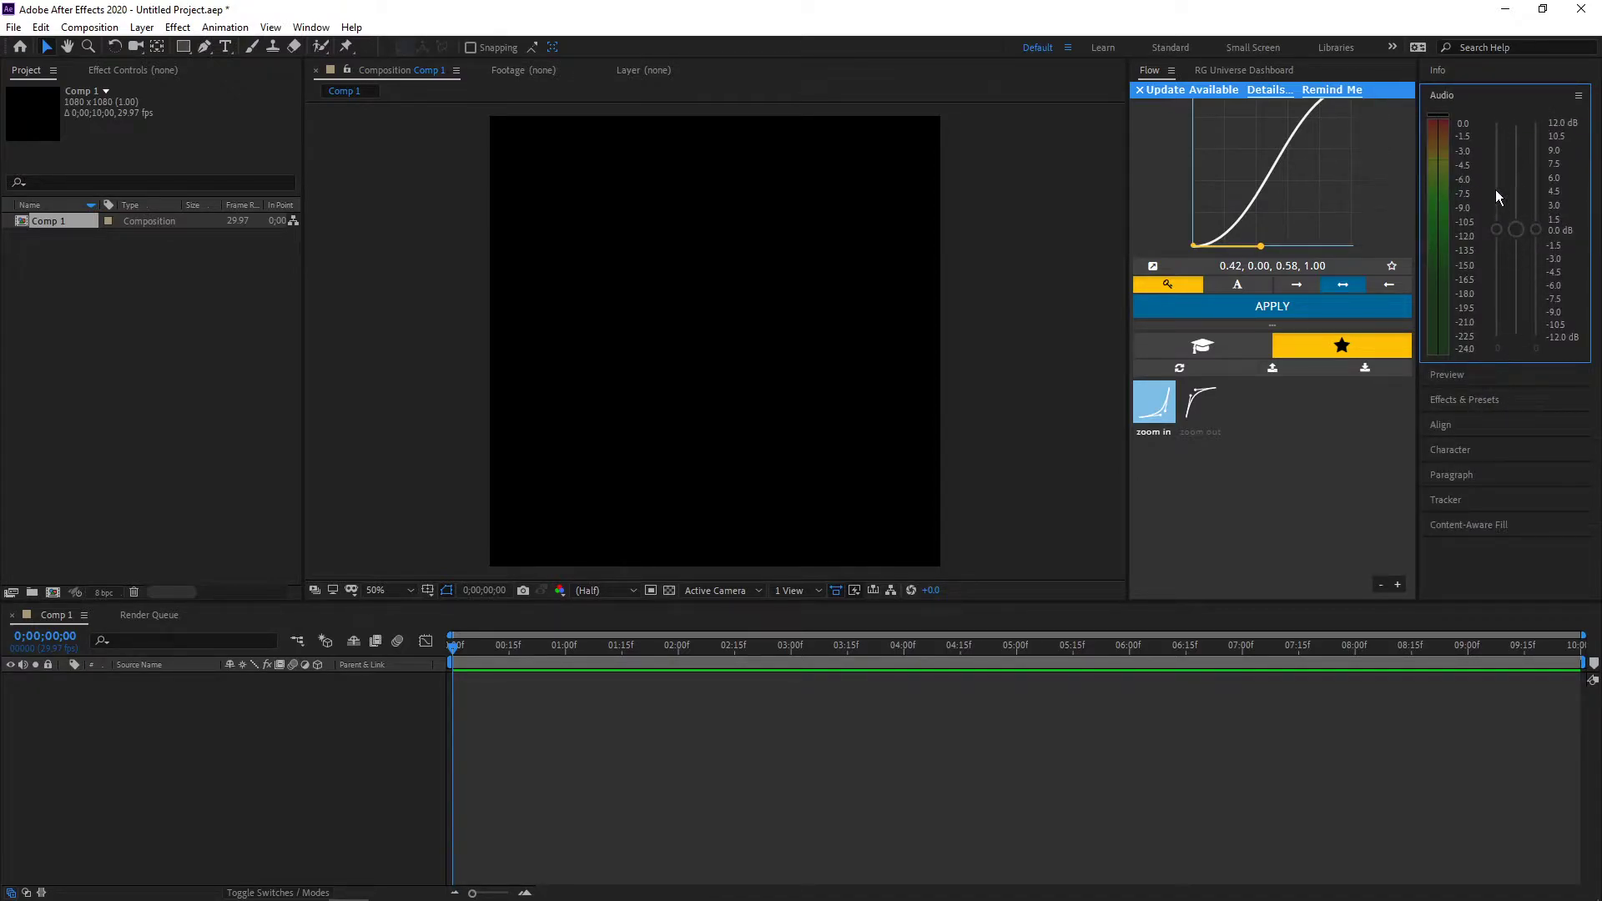
{"action": "left_click", "coordinate": [1447, 375]}
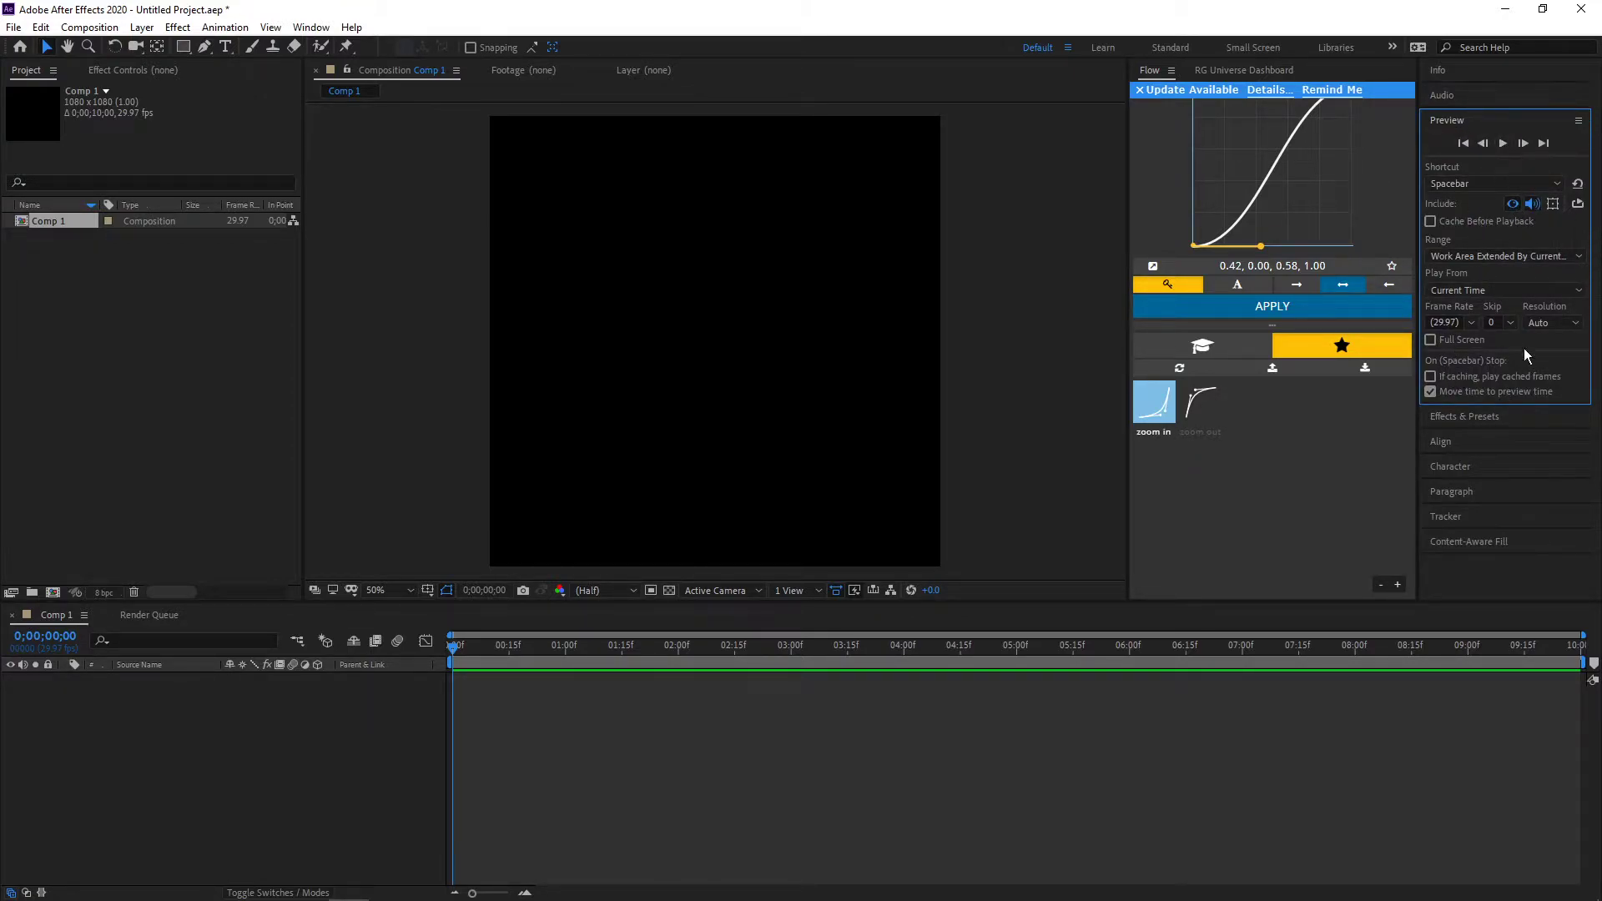
Search the effects and presets for "moti" and "twixt", and clear the search term
{"action": "left_click", "coordinate": [1475, 418]}
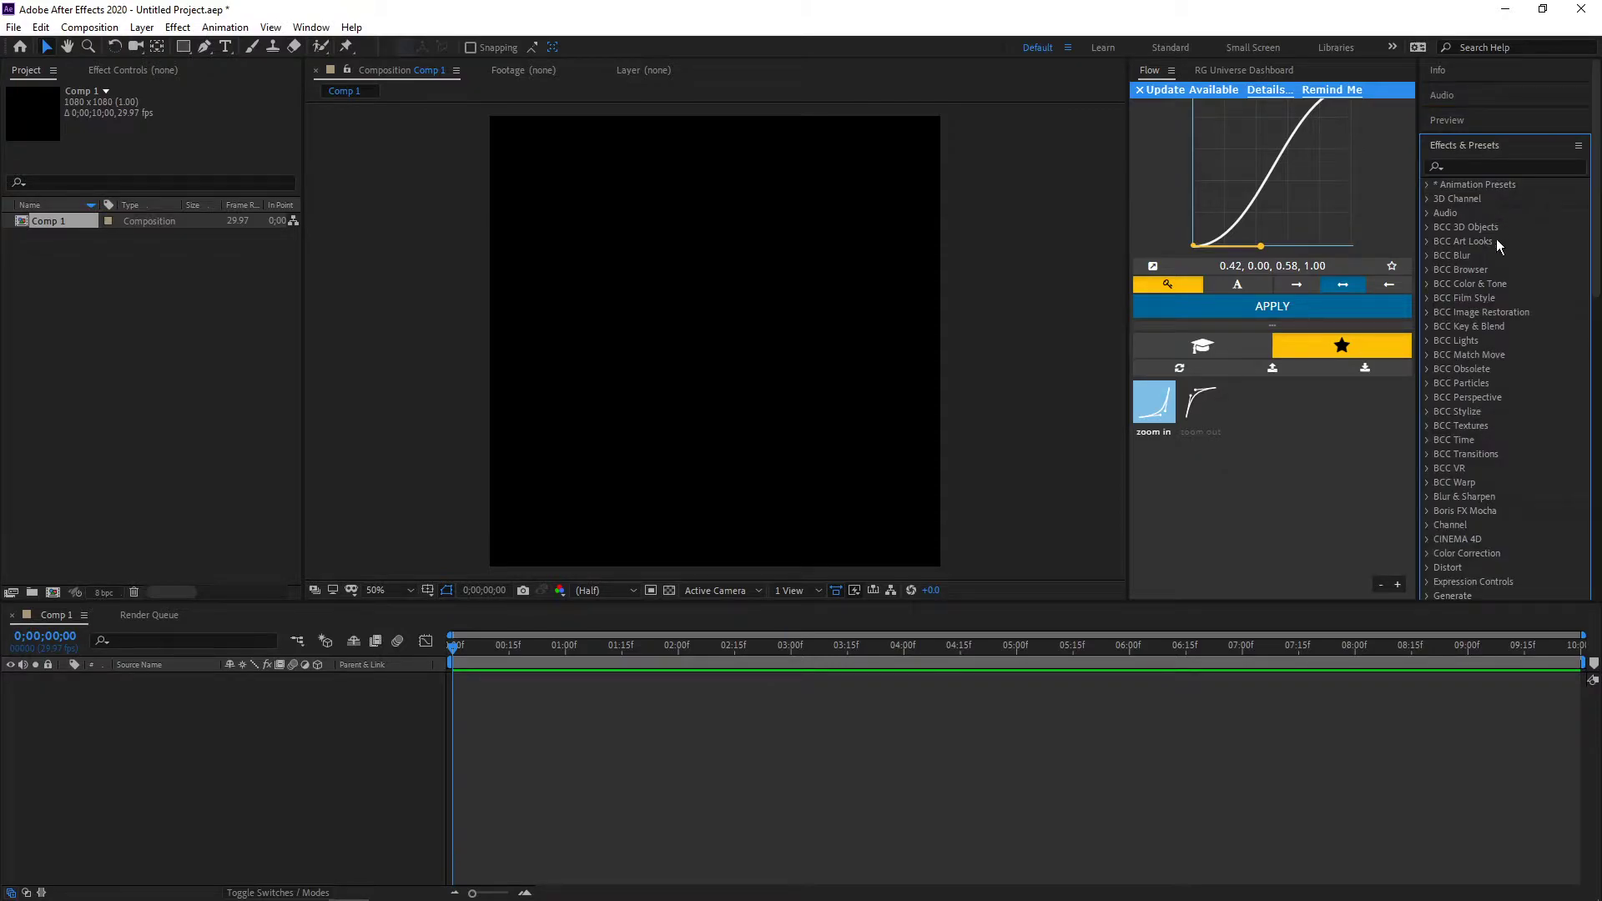
{"action": "left_click", "coordinate": [1514, 168]}
{"action": "type", "text": "moti"}
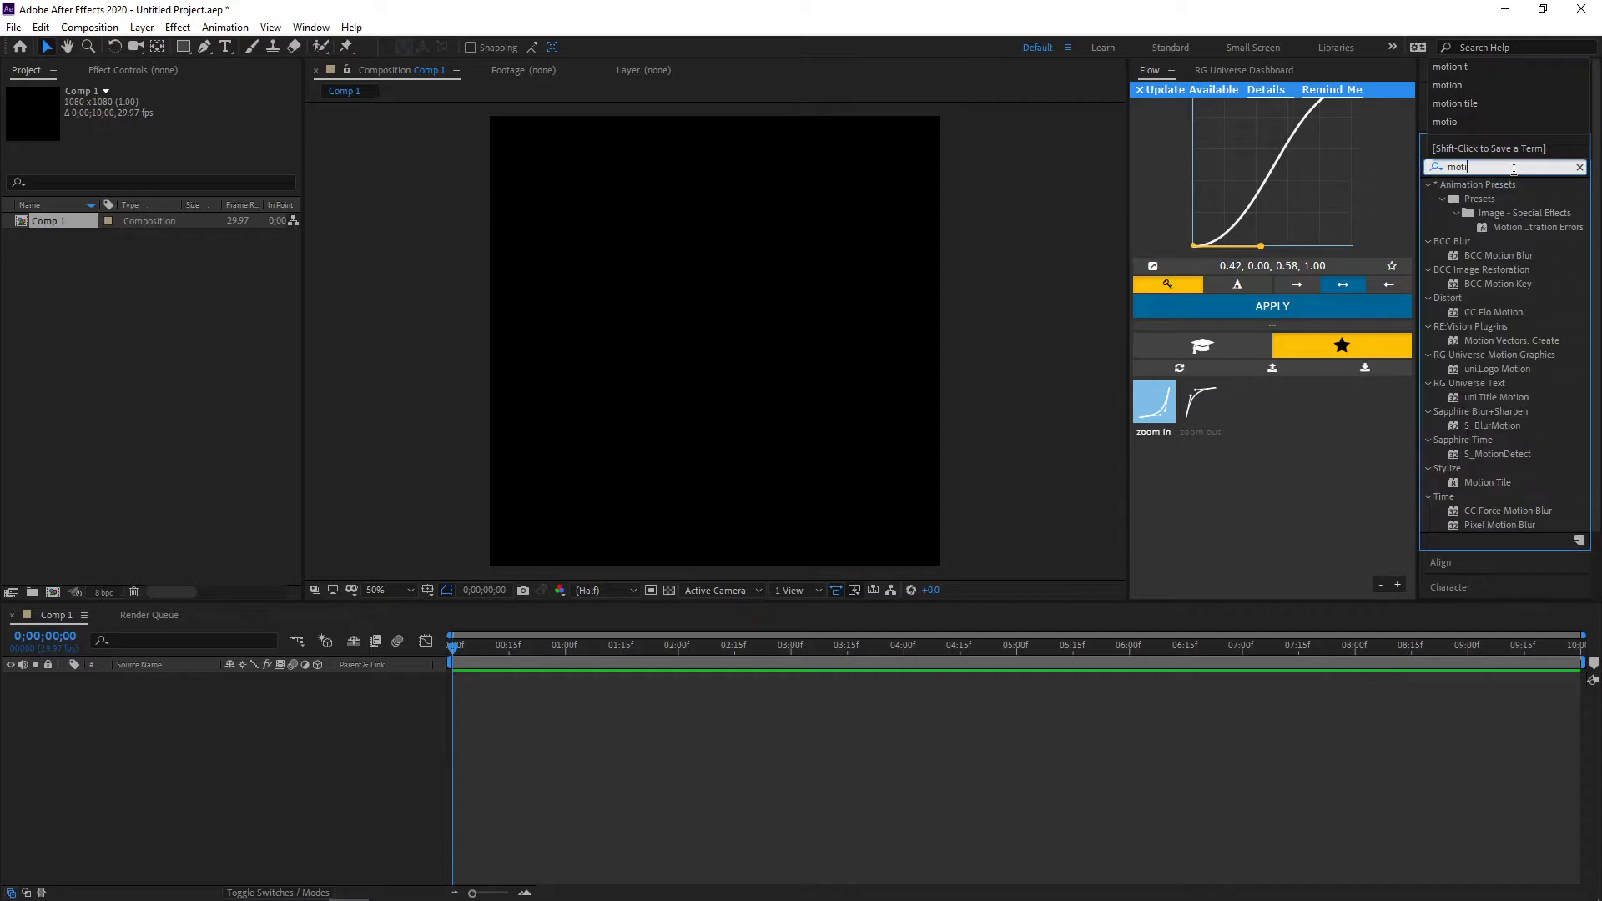
{"action": "key", "text": "BackSpace"}
{"action": "key", "text": "BackSpace"}
{"action": "key", "text": "BackSpace"}
{"action": "key", "text": "BackSpace"}
{"action": "type", "text": "twixt"}
{"action": "key", "text": "BackSpace"}
{"action": "key", "text": "BackSpace"}
{"action": "key", "text": "BackSpace"}
{"action": "key", "text": "BackSpace"}
{"action": "key", "text": "BackSpace"}
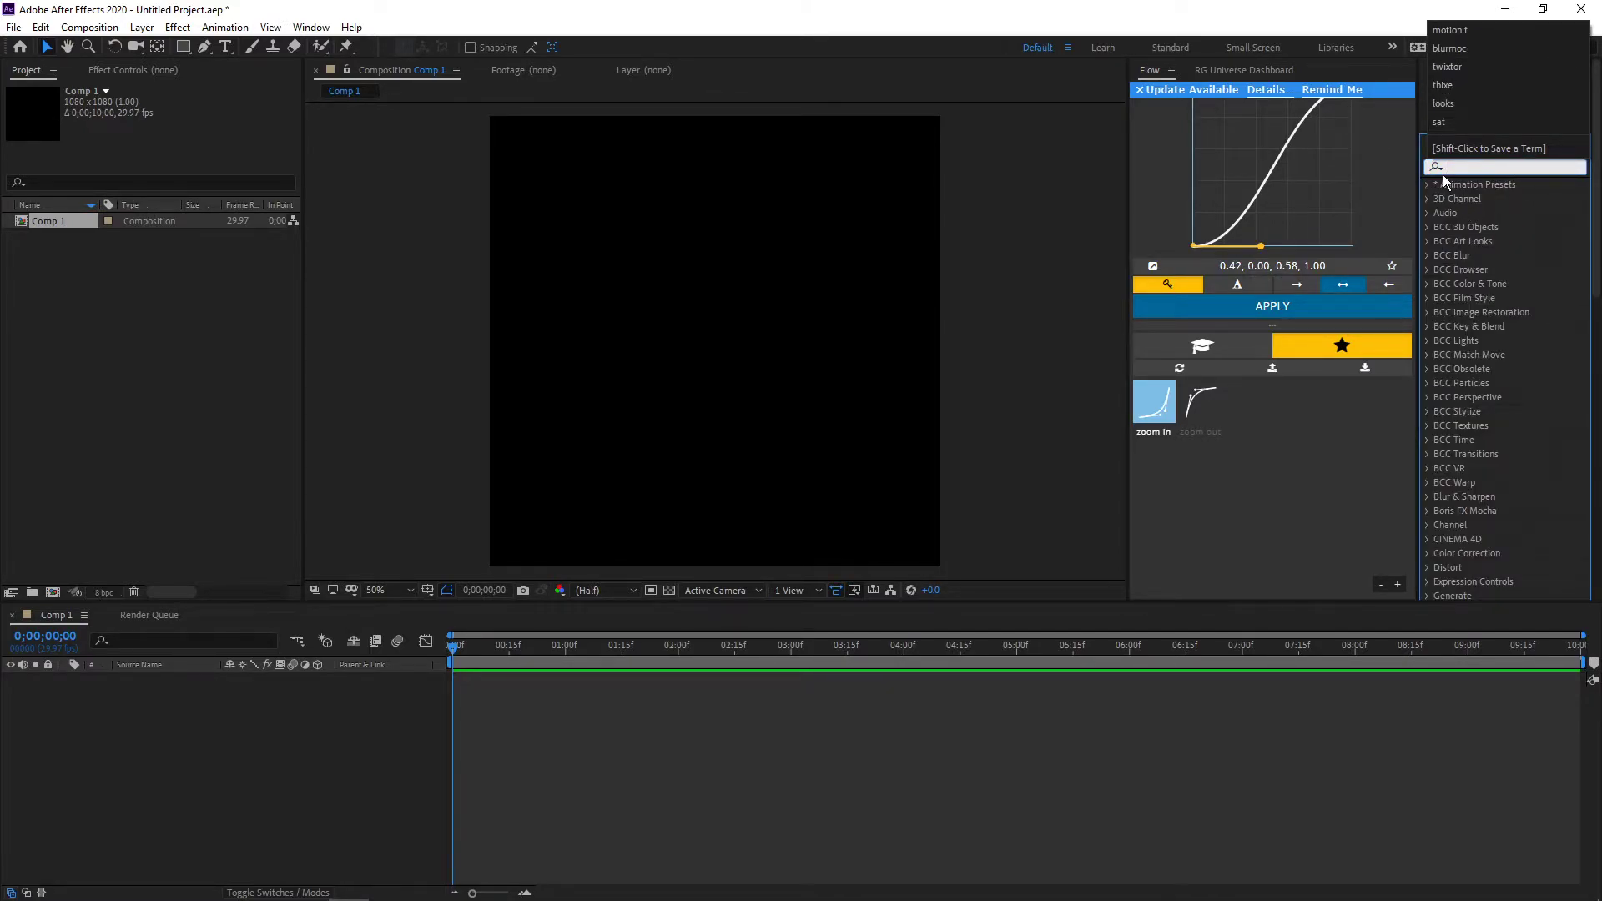
Look through the align, character, paragraph, tracker and content-aware fill options
{"action": "left_click", "coordinate": [1566, 147]}
{"action": "left_click", "coordinate": [1474, 176]}
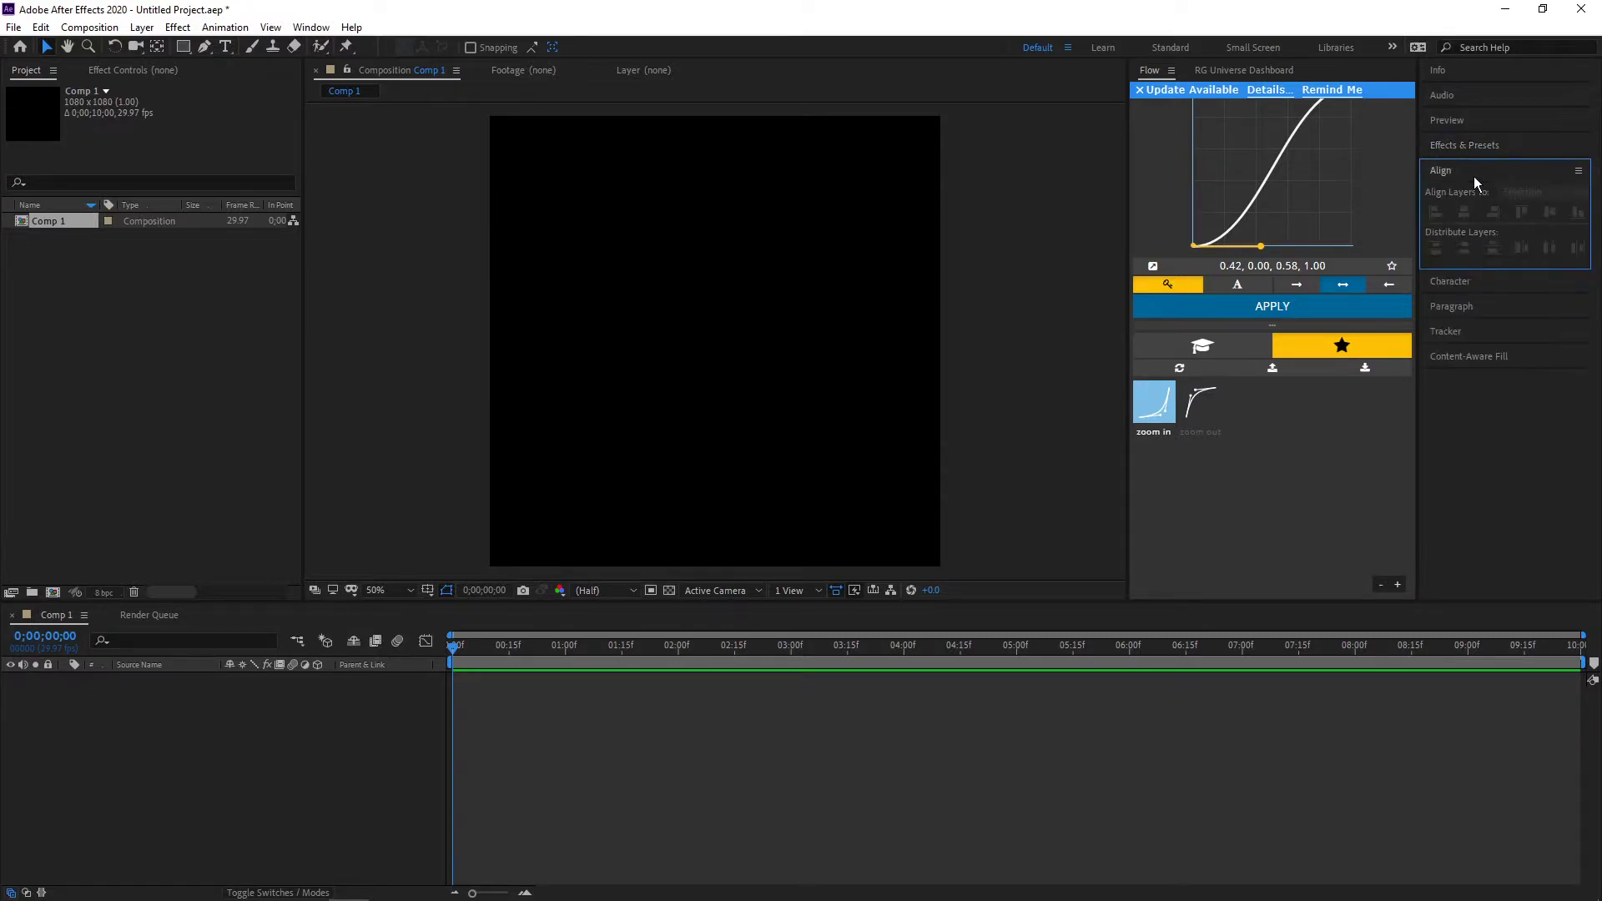
{"action": "left_click", "coordinate": [1514, 291]}
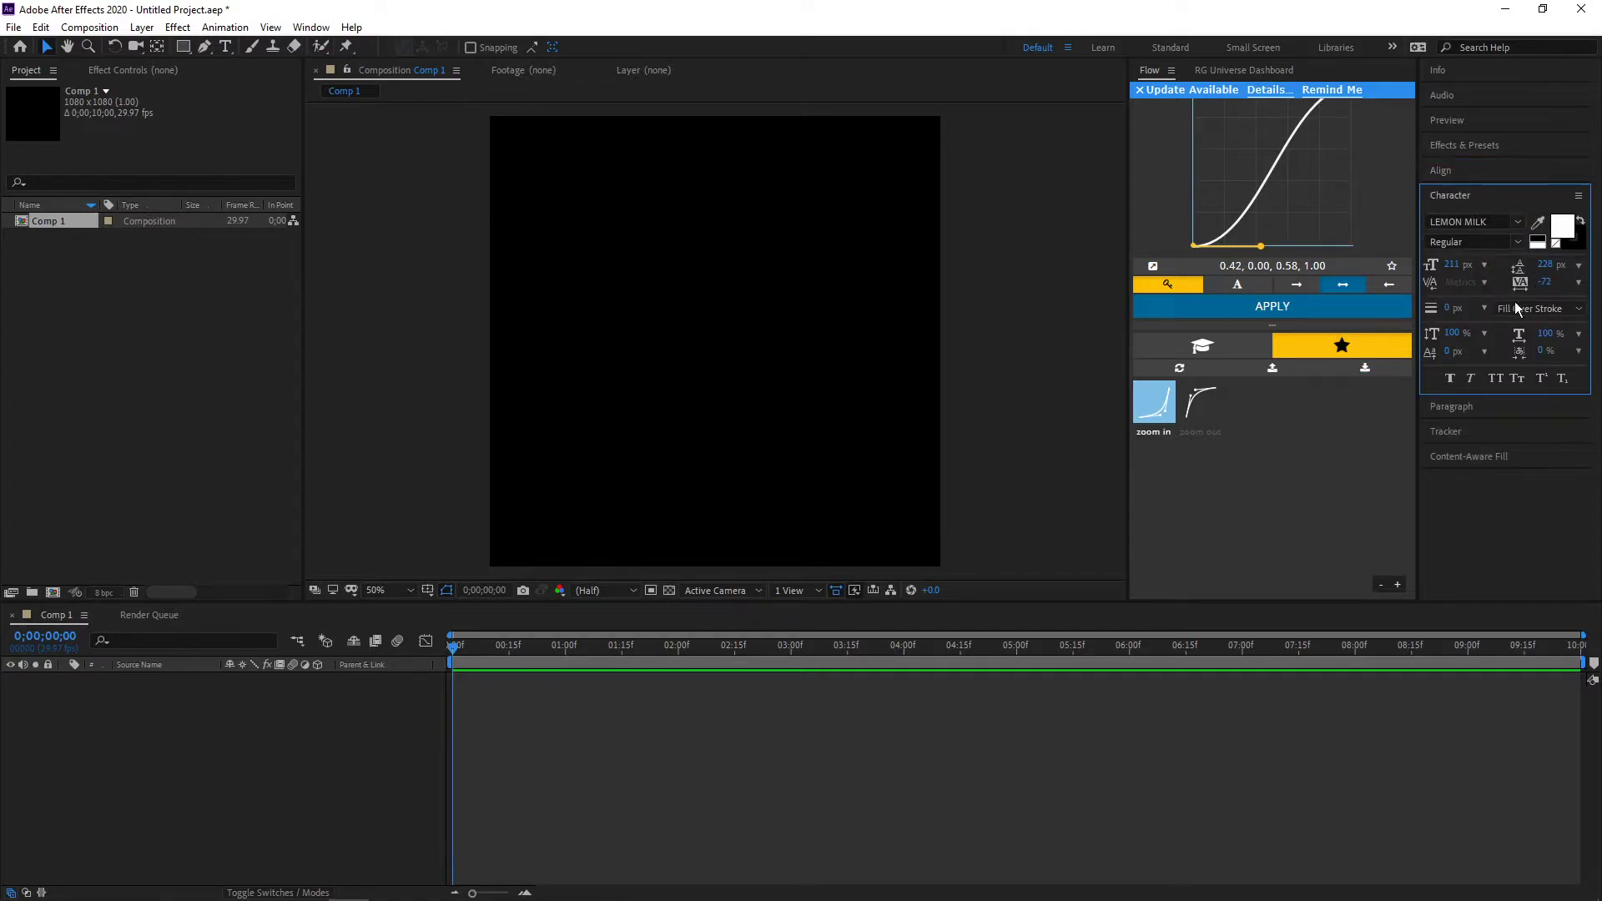
{"action": "left_click", "coordinate": [1488, 409]}
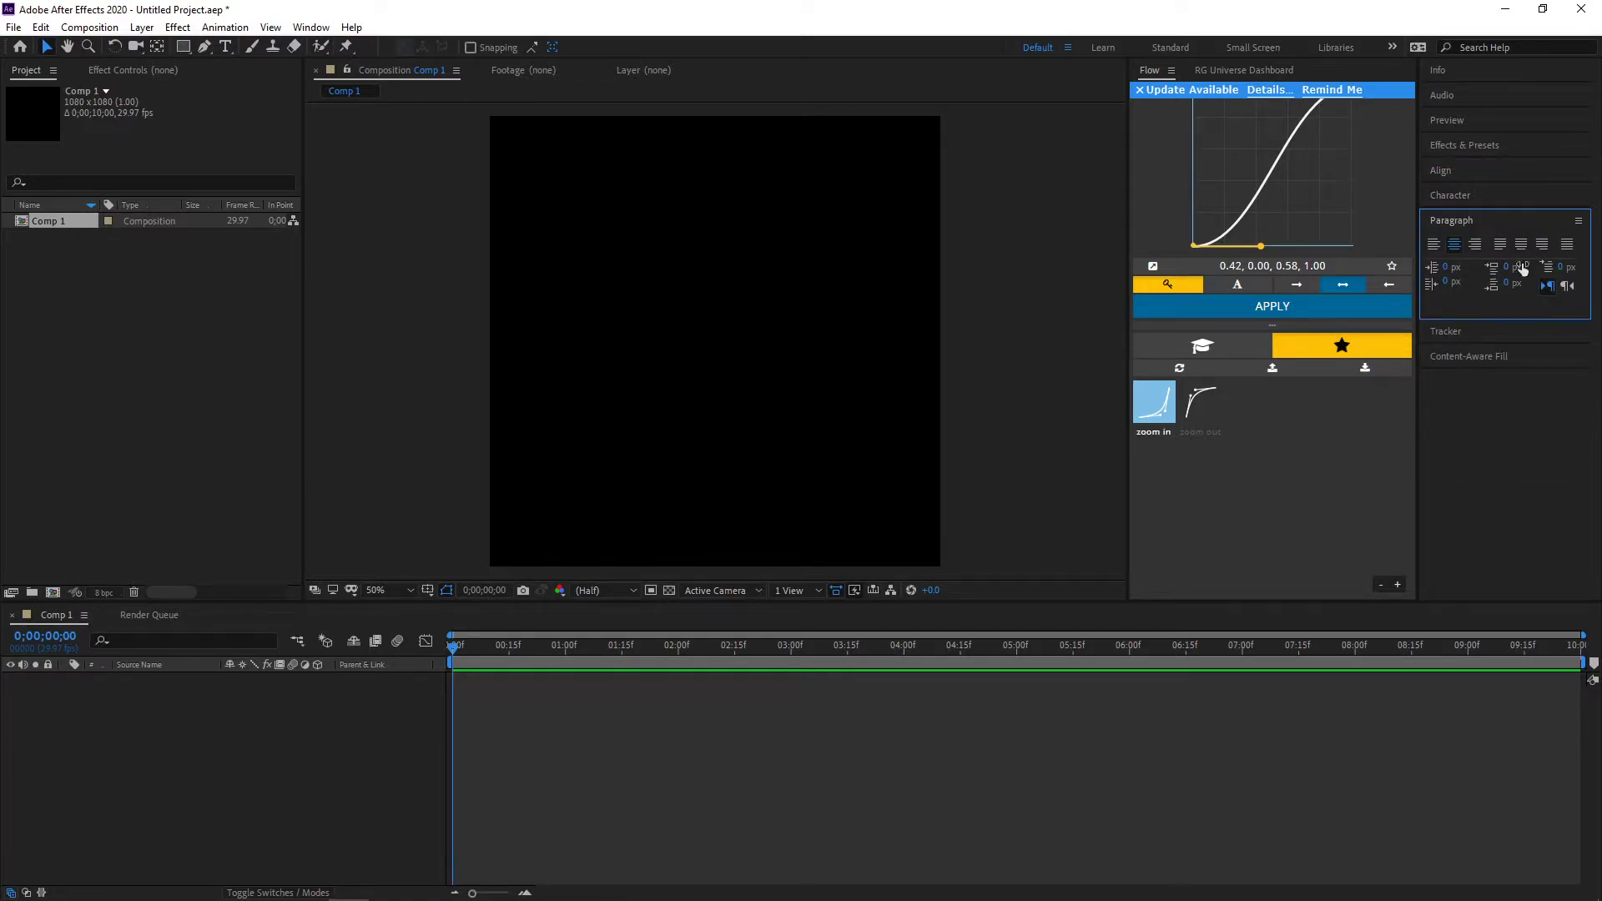
{"action": "left_click", "coordinate": [1523, 334]}
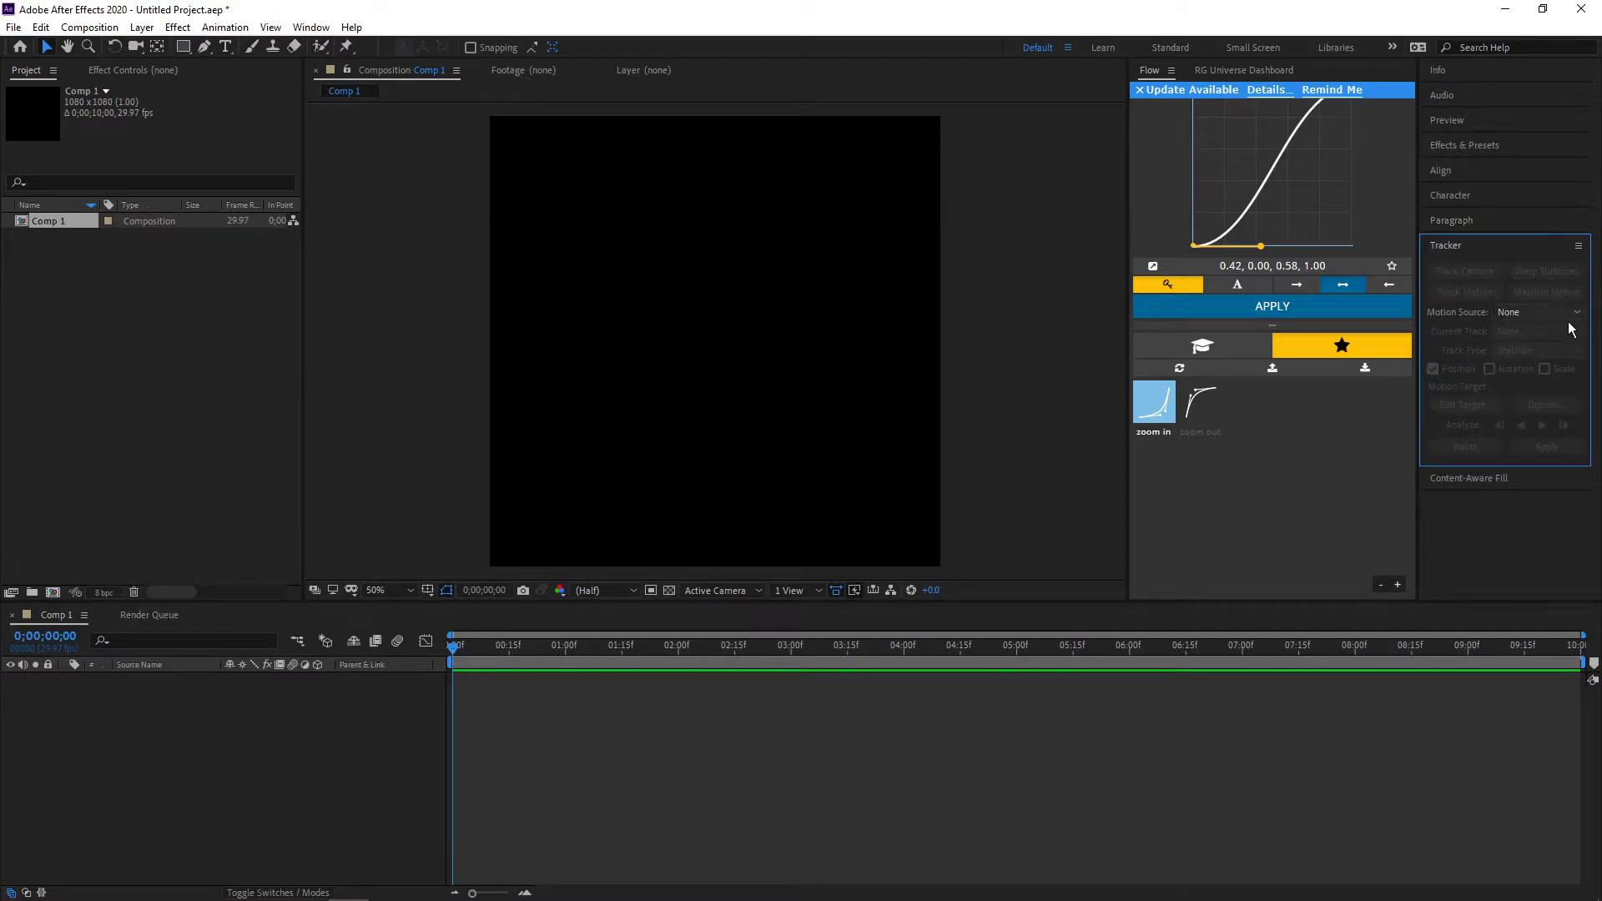
{"action": "left_click", "coordinate": [1521, 487]}
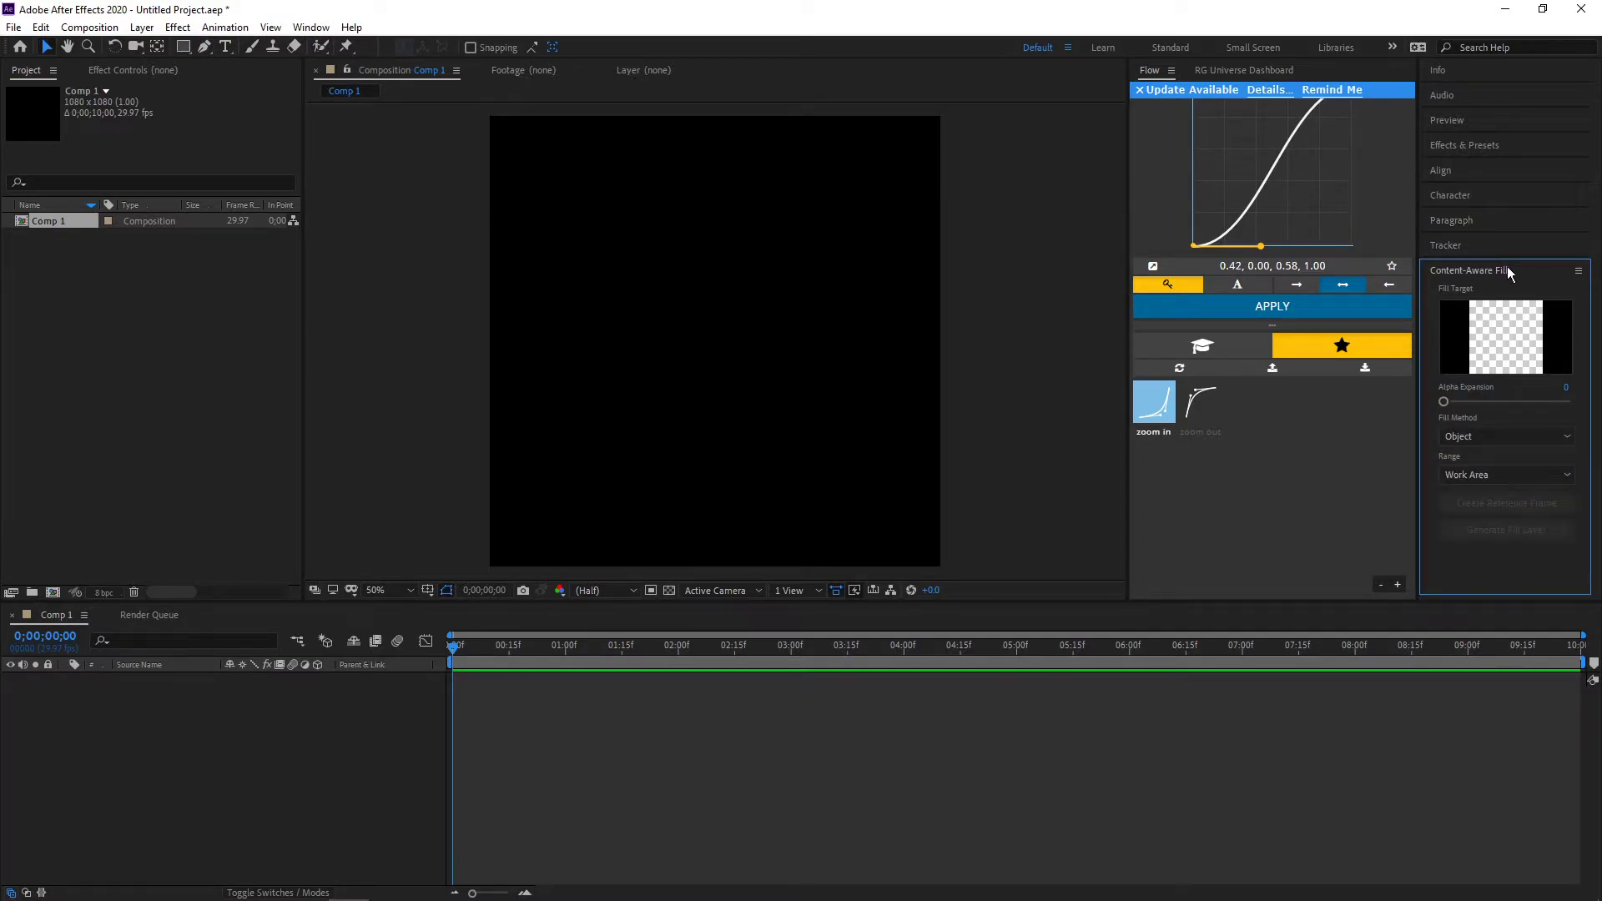
Dismiss the Flow update notice and show the color and coordinate info
{"action": "left_click", "coordinate": [1138, 90]}
{"action": "left_click", "coordinate": [1470, 72]}
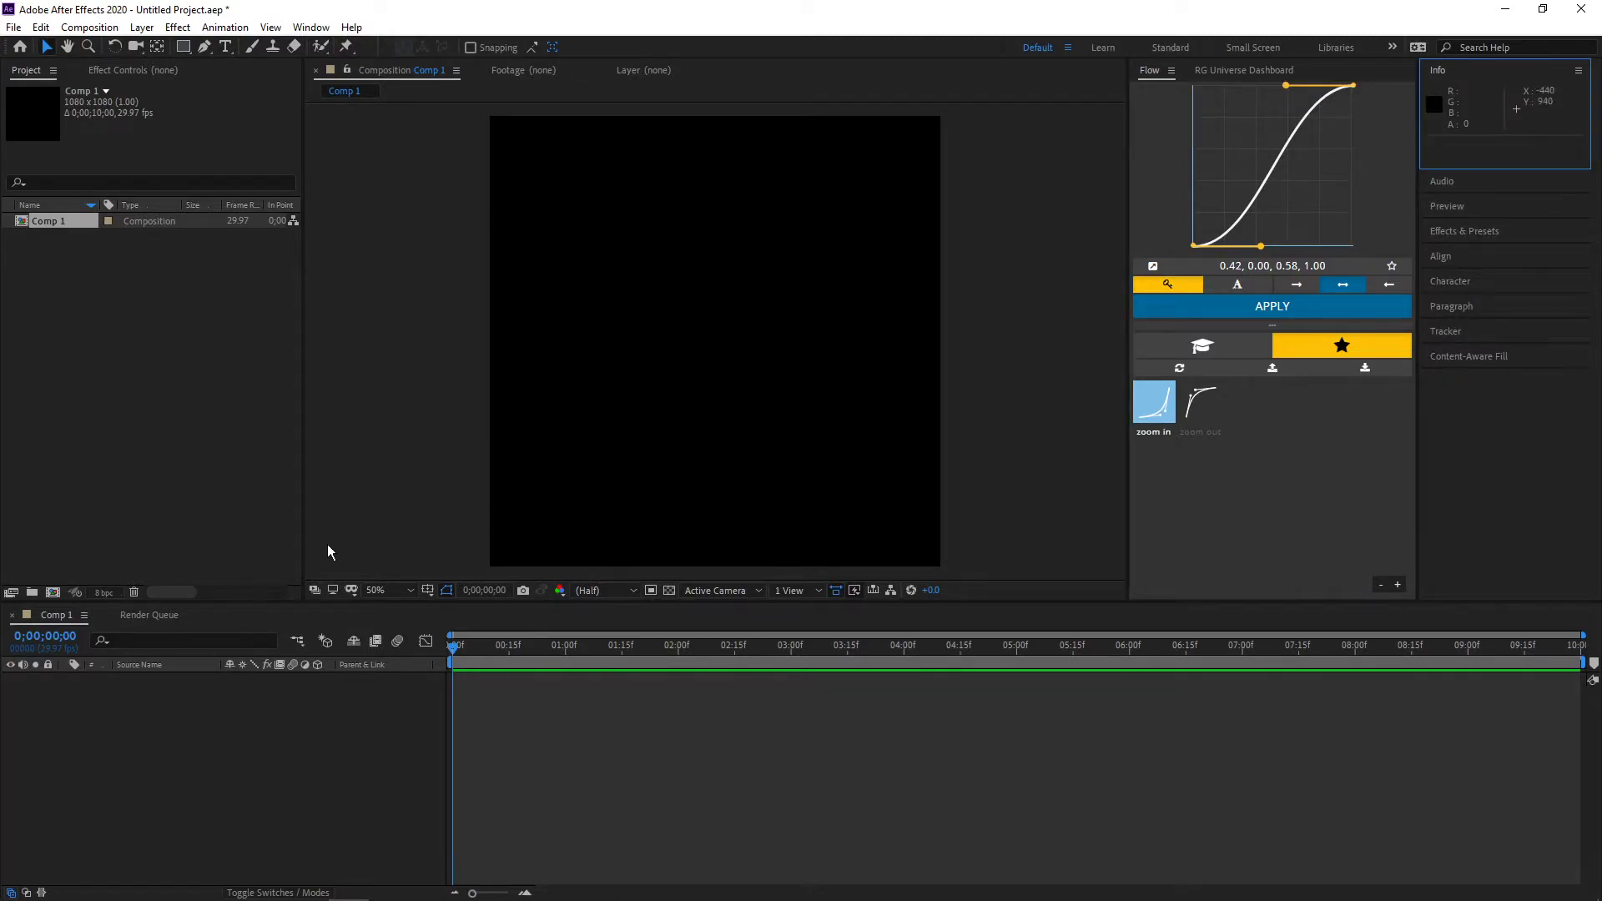
{"action": "right_click", "coordinate": [157, 407]}
{"action": "mouse_move", "coordinate": [355, 493]}
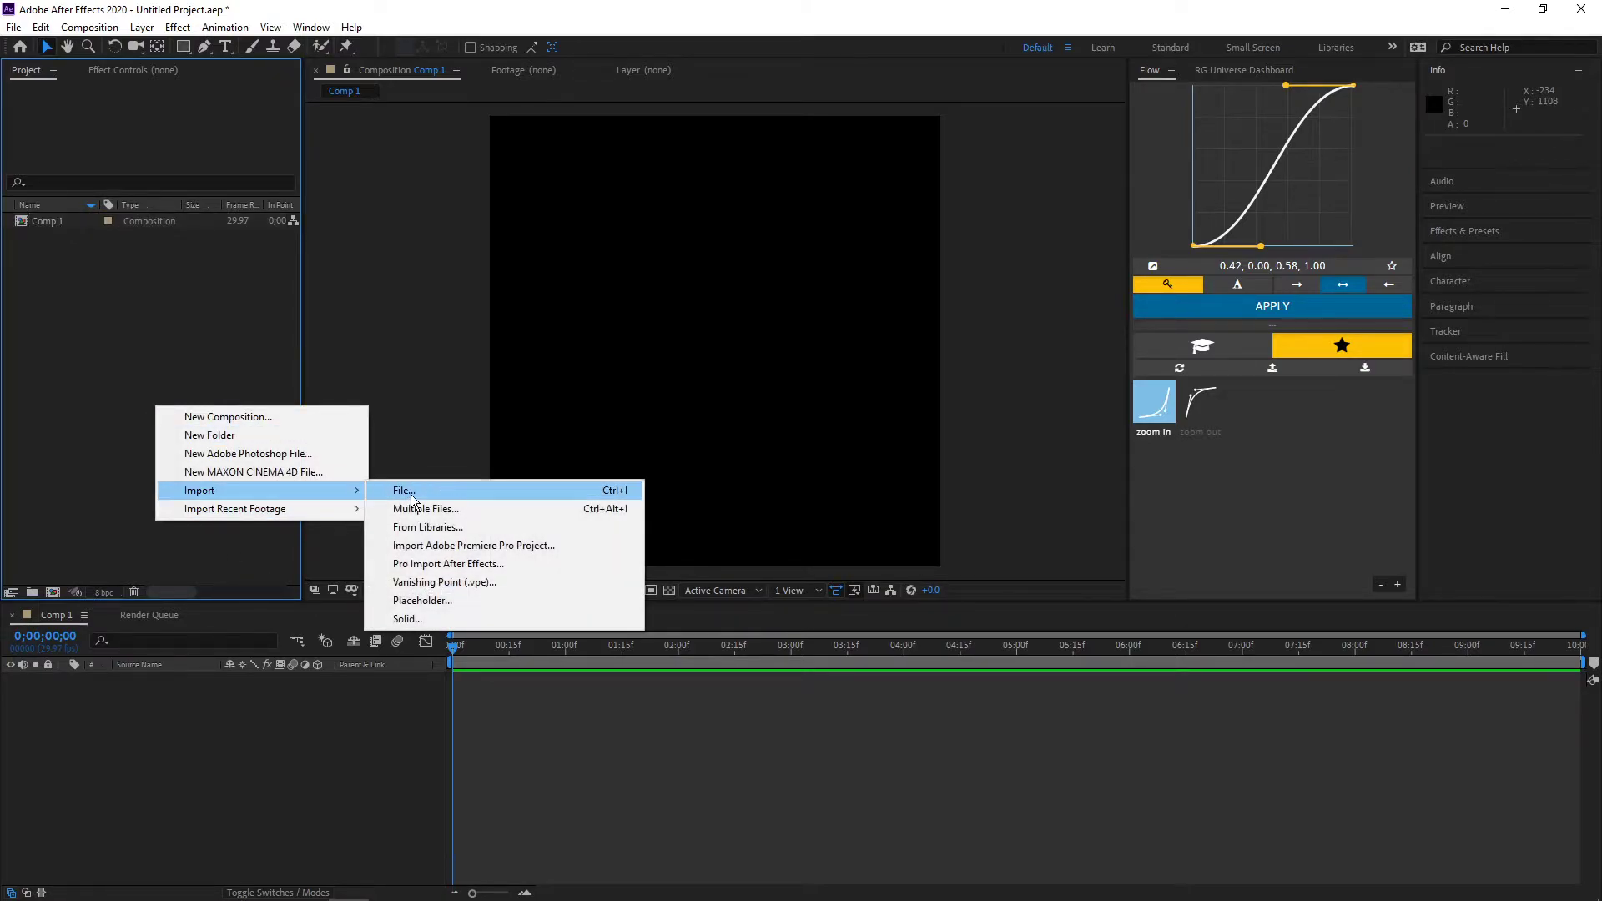
{"action": "left_click", "coordinate": [468, 493]}
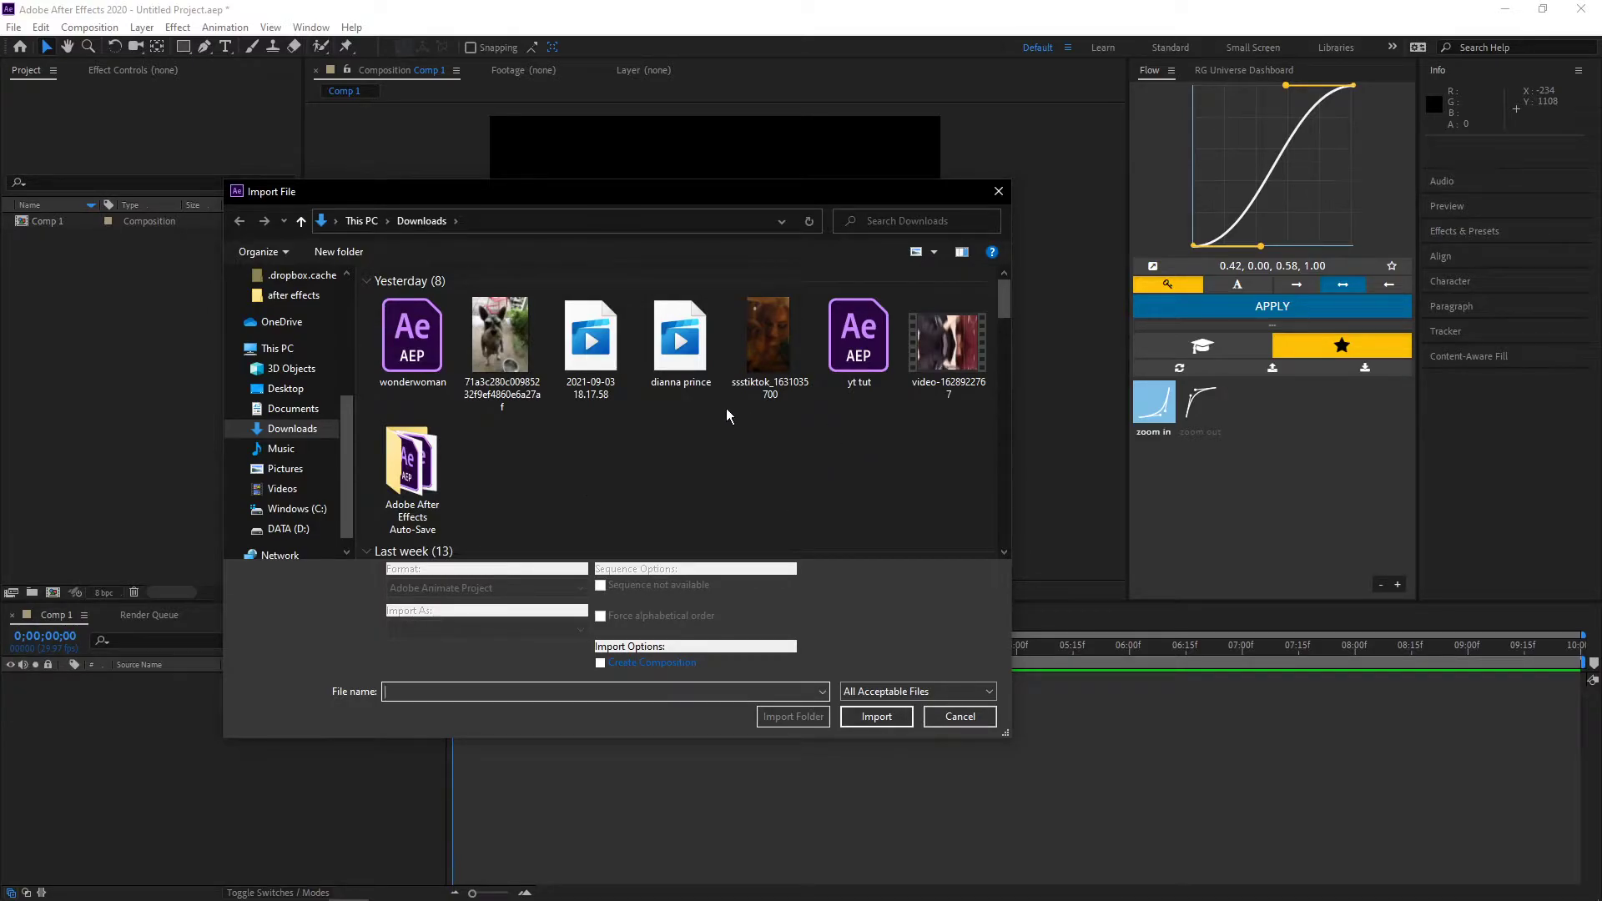
{"action": "left_click", "coordinate": [680, 342]}
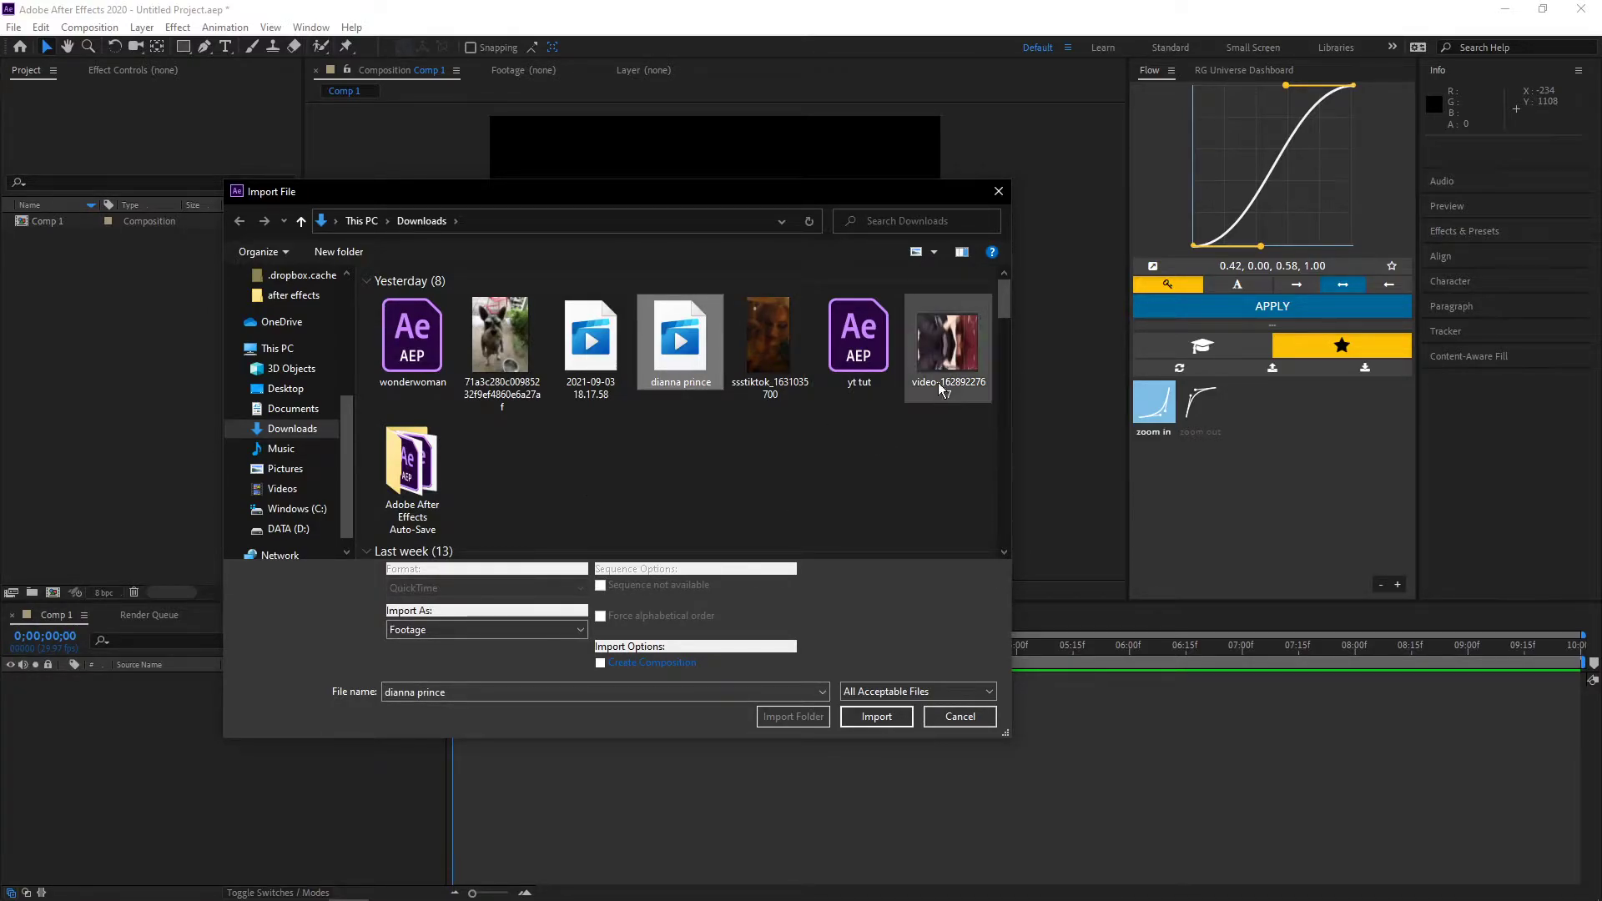
{"action": "left_click", "coordinate": [942, 350], "text": "ctrl"}
{"action": "left_click", "coordinate": [877, 716]}
{"action": "left_click", "coordinate": [174, 365]}
Add video-1628922767.mp4 as a layer in Comp 1 and scrub through its opening seconds
{"action": "left_click_drag", "start_coordinate": [60, 223], "coordinate": [167, 724]}
{"action": "left_click_drag", "start_coordinate": [534, 651], "coordinate": [669, 659]}
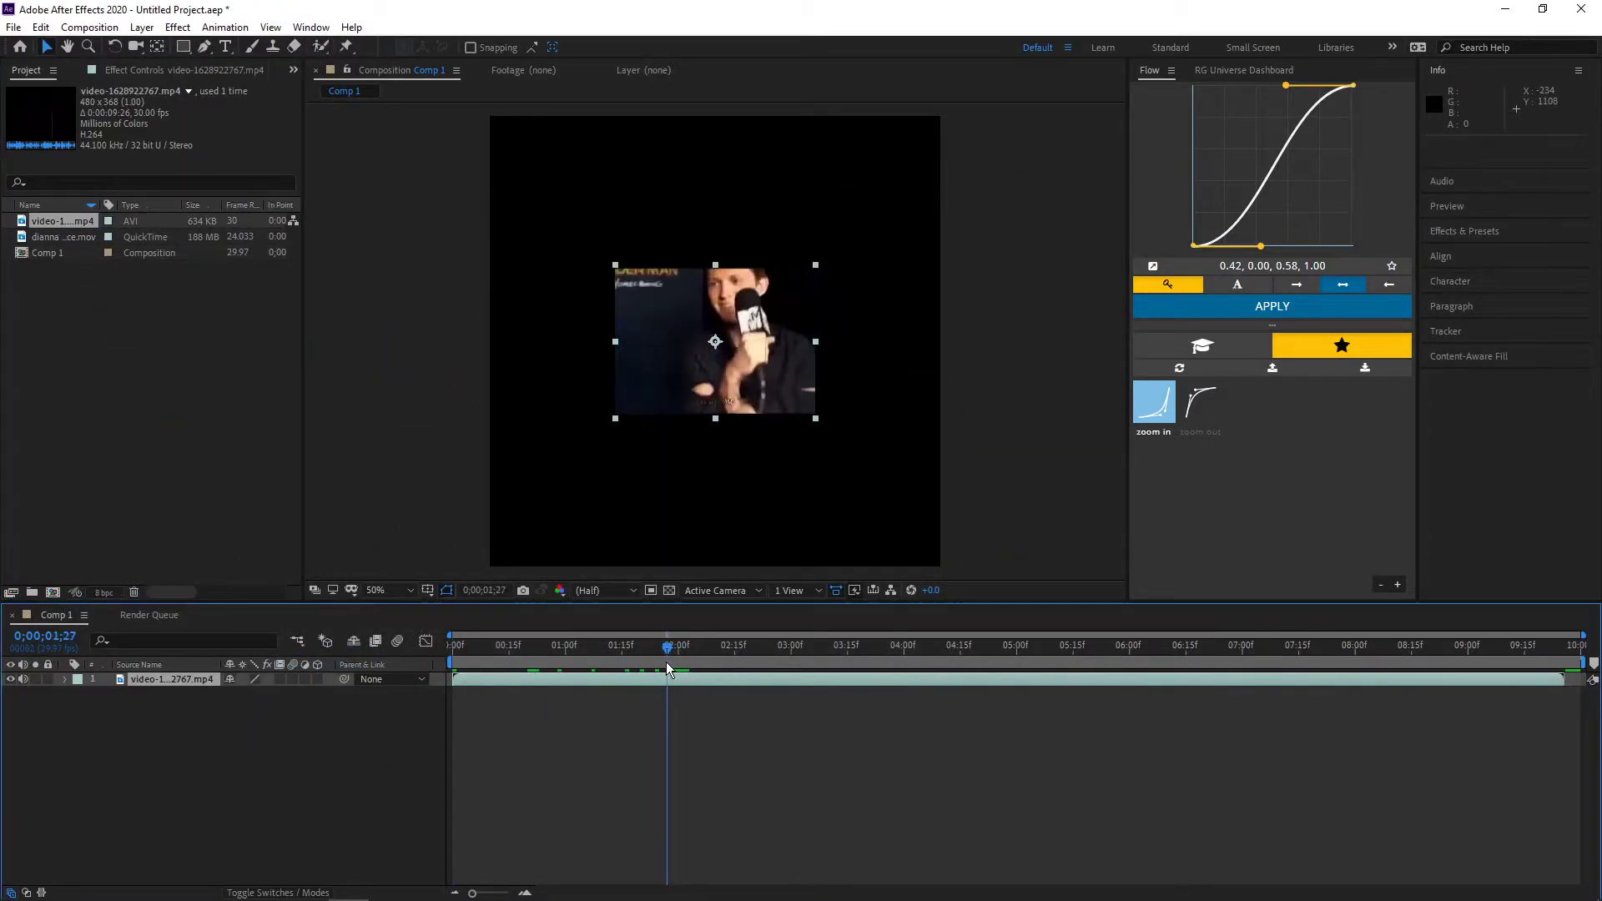
Hide the video-1628922767.mp4 layer's picture, keep its audio on, and return the playhead to the start
{"action": "left_click", "coordinate": [10, 679]}
{"action": "key", "text": "space"}
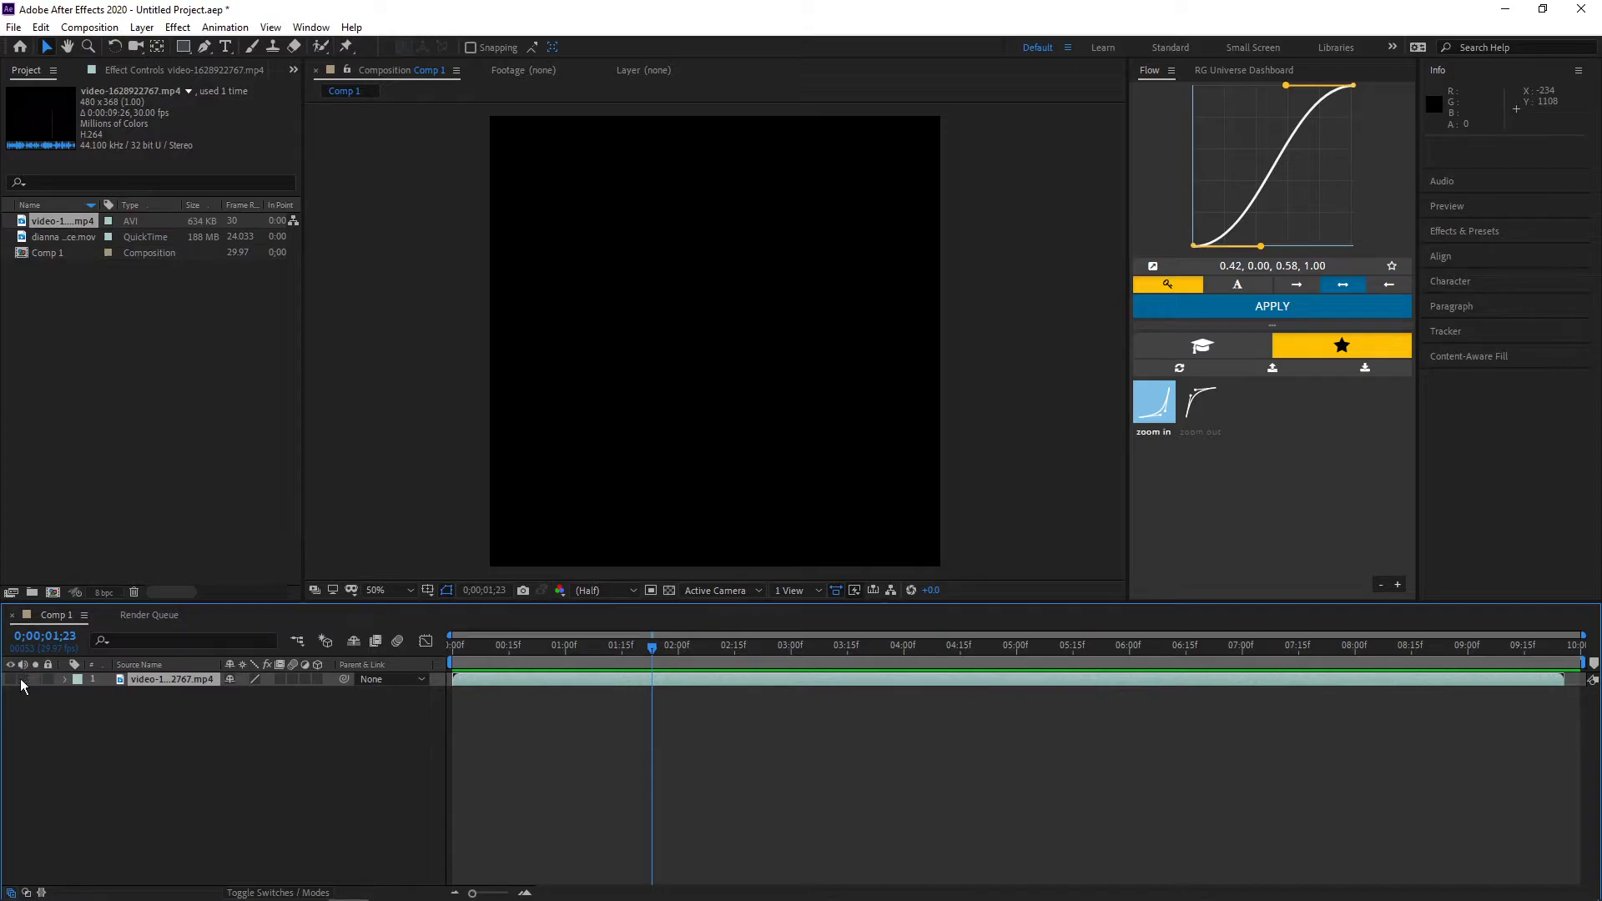
{"action": "key", "text": "space"}
{"action": "key", "text": "space"}
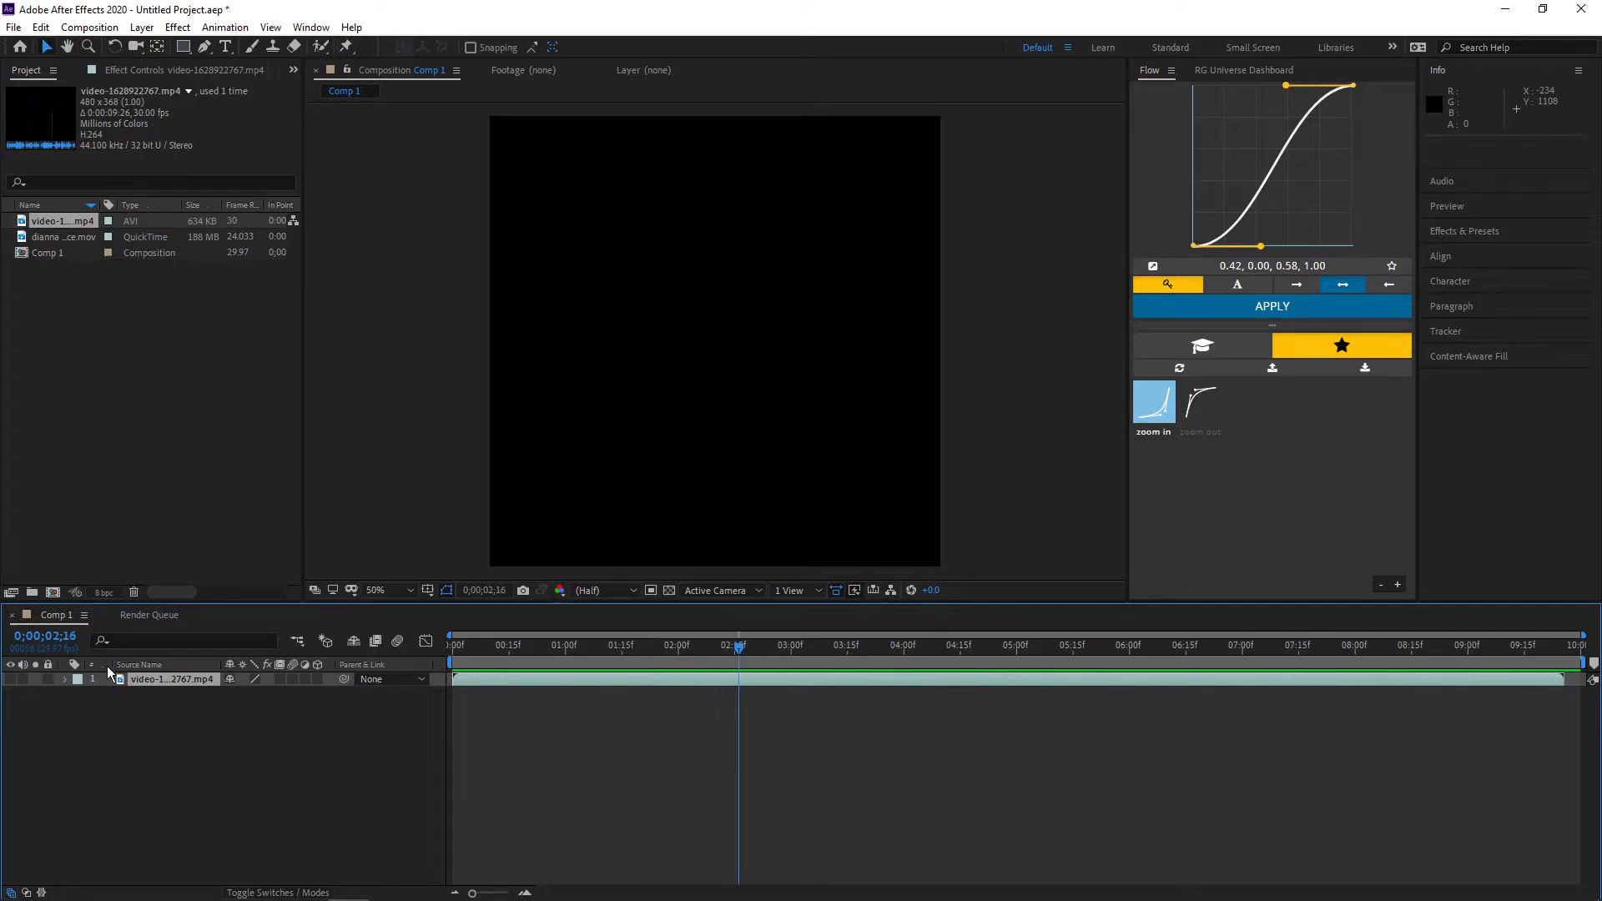
{"action": "left_click", "coordinate": [24, 681]}
{"action": "left_click", "coordinate": [12, 682]}
{"action": "left_click", "coordinate": [11, 682]}
{"action": "left_click_drag", "start_coordinate": [743, 648], "coordinate": [294, 601]}
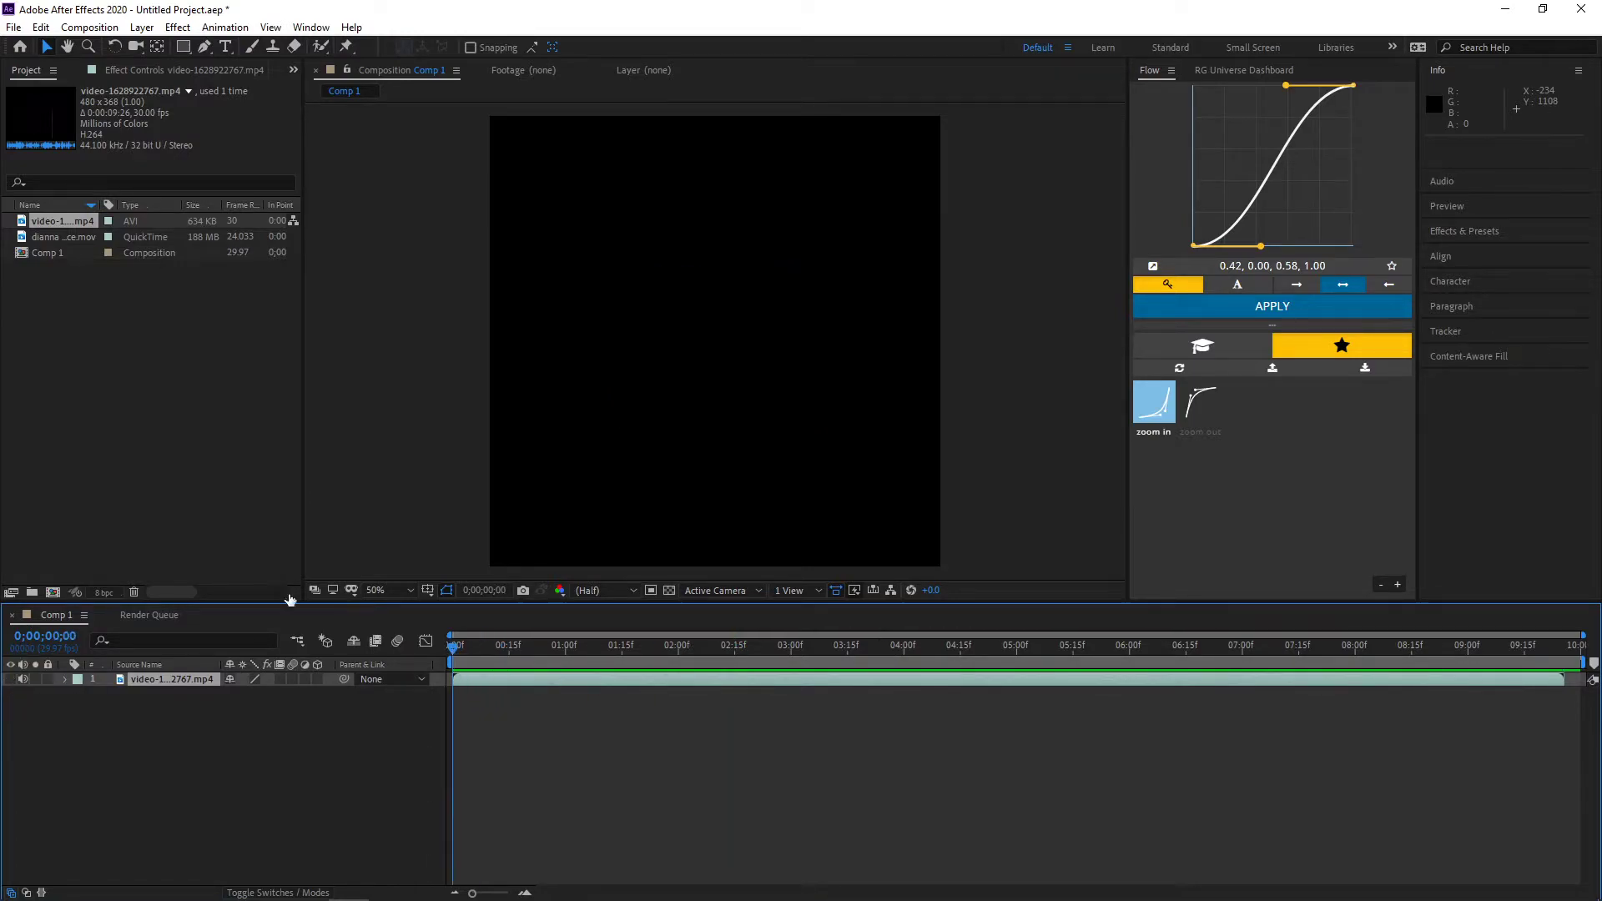
{"action": "left_click_drag", "start_coordinate": [69, 239], "coordinate": [1349, 668]}
{"action": "left_click_drag", "start_coordinate": [1212, 661], "coordinate": [817, 661]}
{"action": "key", "text": "ctrl+x"}
Open the dianna prince.mov footage and set its in point to 0:00:04:10 and out point to 0:00:05:11
{"action": "double_click", "coordinate": [75, 236]}
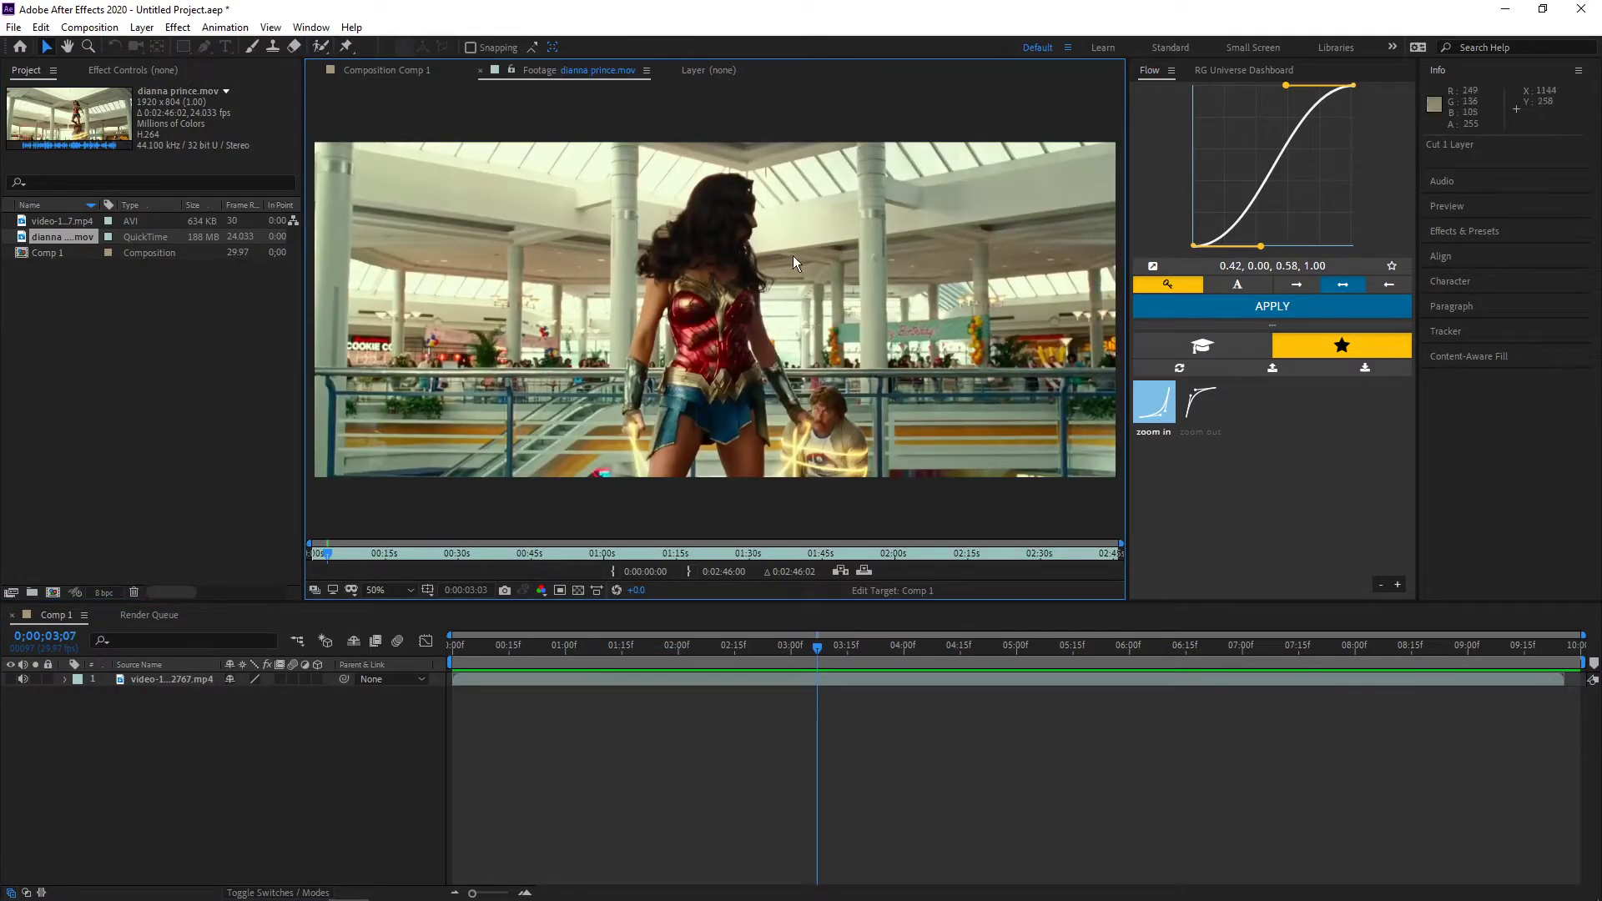
{"action": "left_click", "coordinate": [324, 554]}
{"action": "left_click_drag", "start_coordinate": [325, 554], "coordinate": [338, 599]}
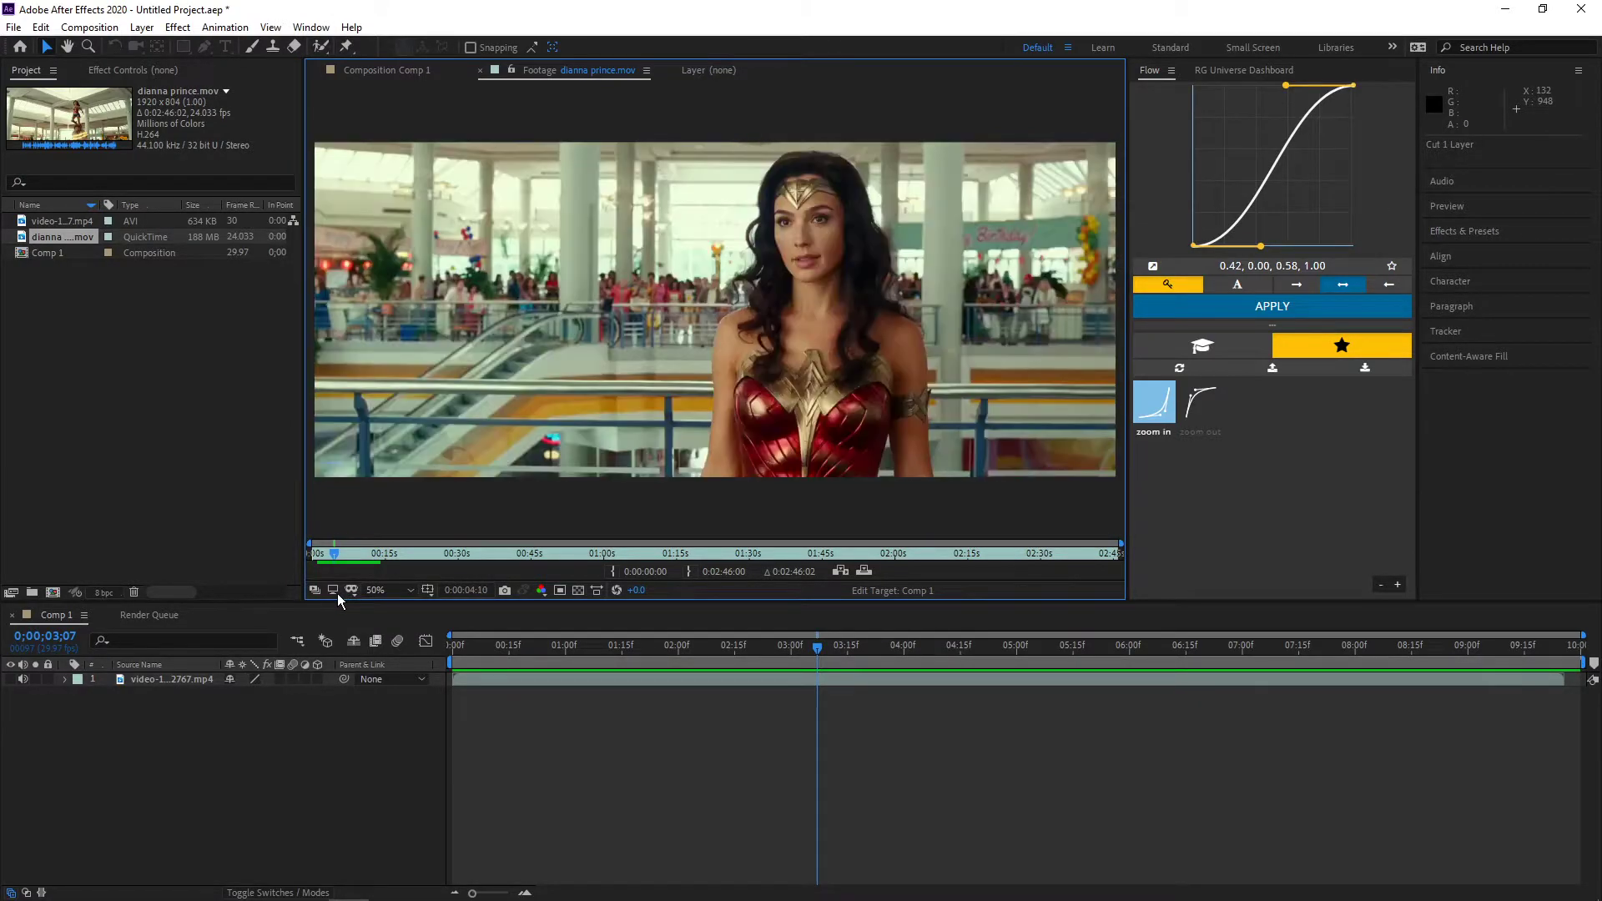
{"action": "left_click", "coordinate": [613, 574]}
{"action": "left_click_drag", "start_coordinate": [335, 564], "coordinate": [340, 565]}
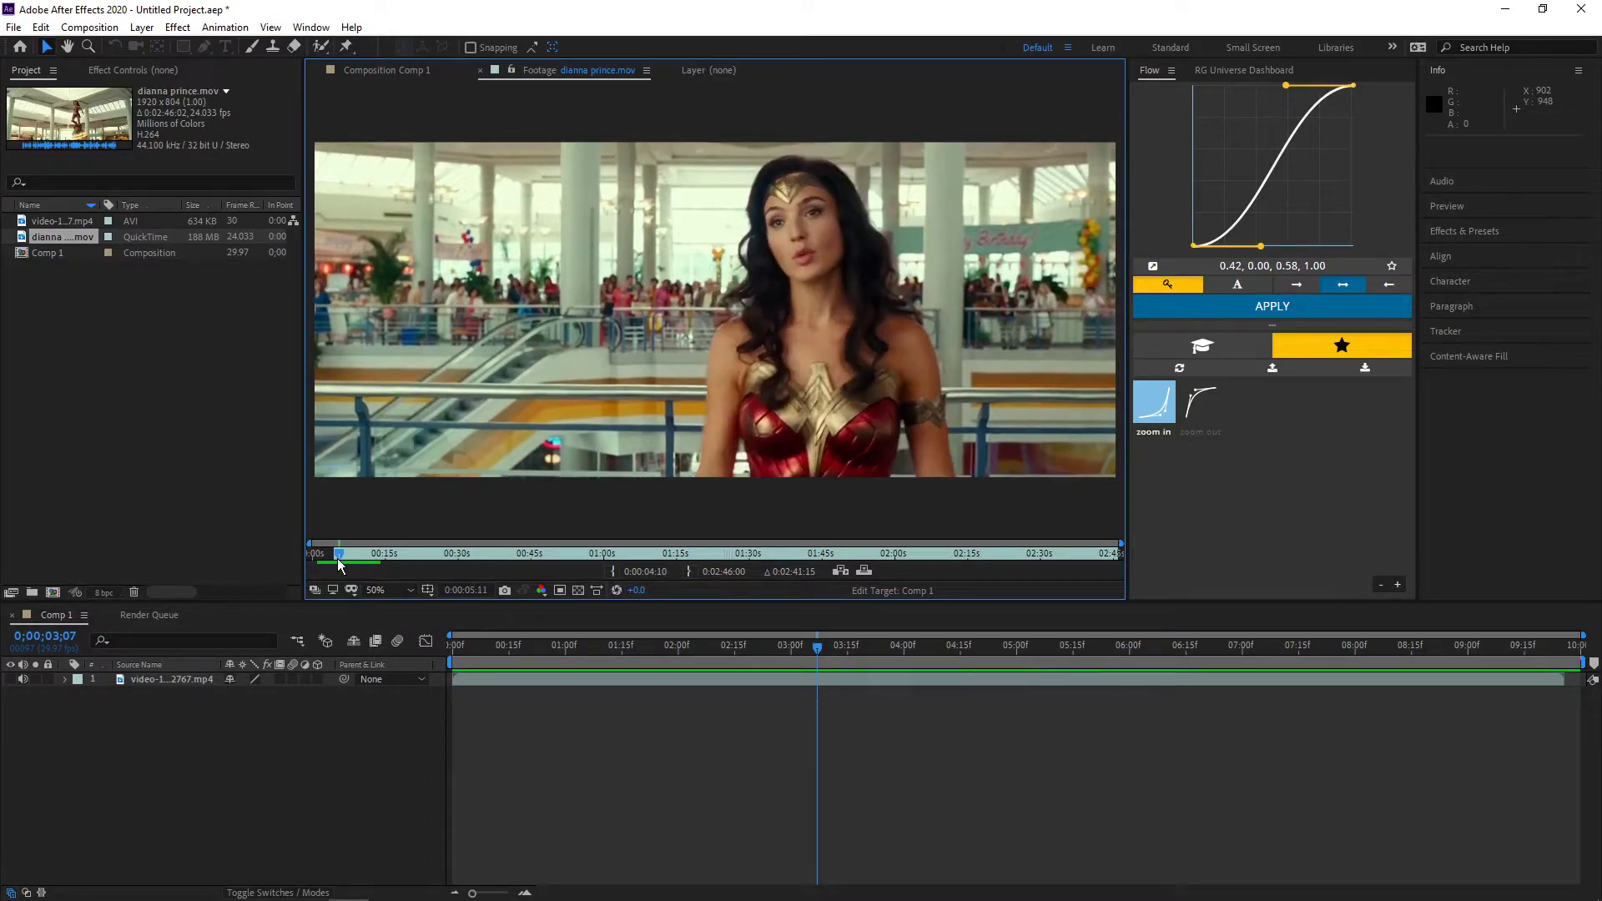
{"action": "left_click", "coordinate": [689, 573]}
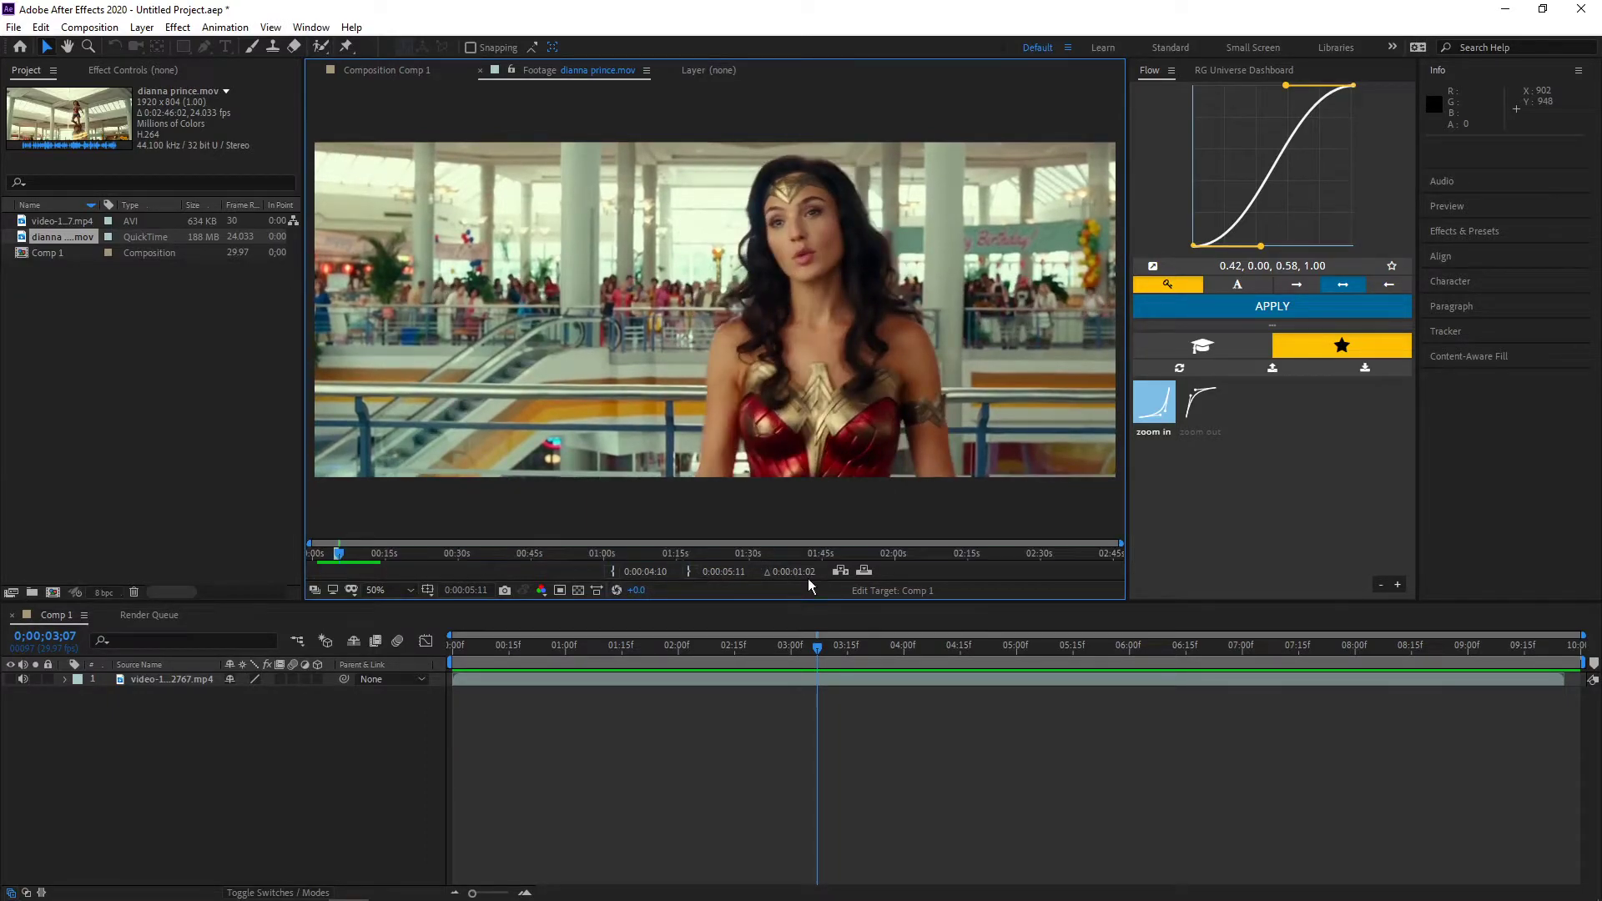
Overlay the trimmed dianna prince.mov clip into Comp 1 and move it to the beginning of the timeline
{"action": "left_click", "coordinate": [865, 573]}
{"action": "left_click_drag", "start_coordinate": [862, 686], "coordinate": [490, 686]}
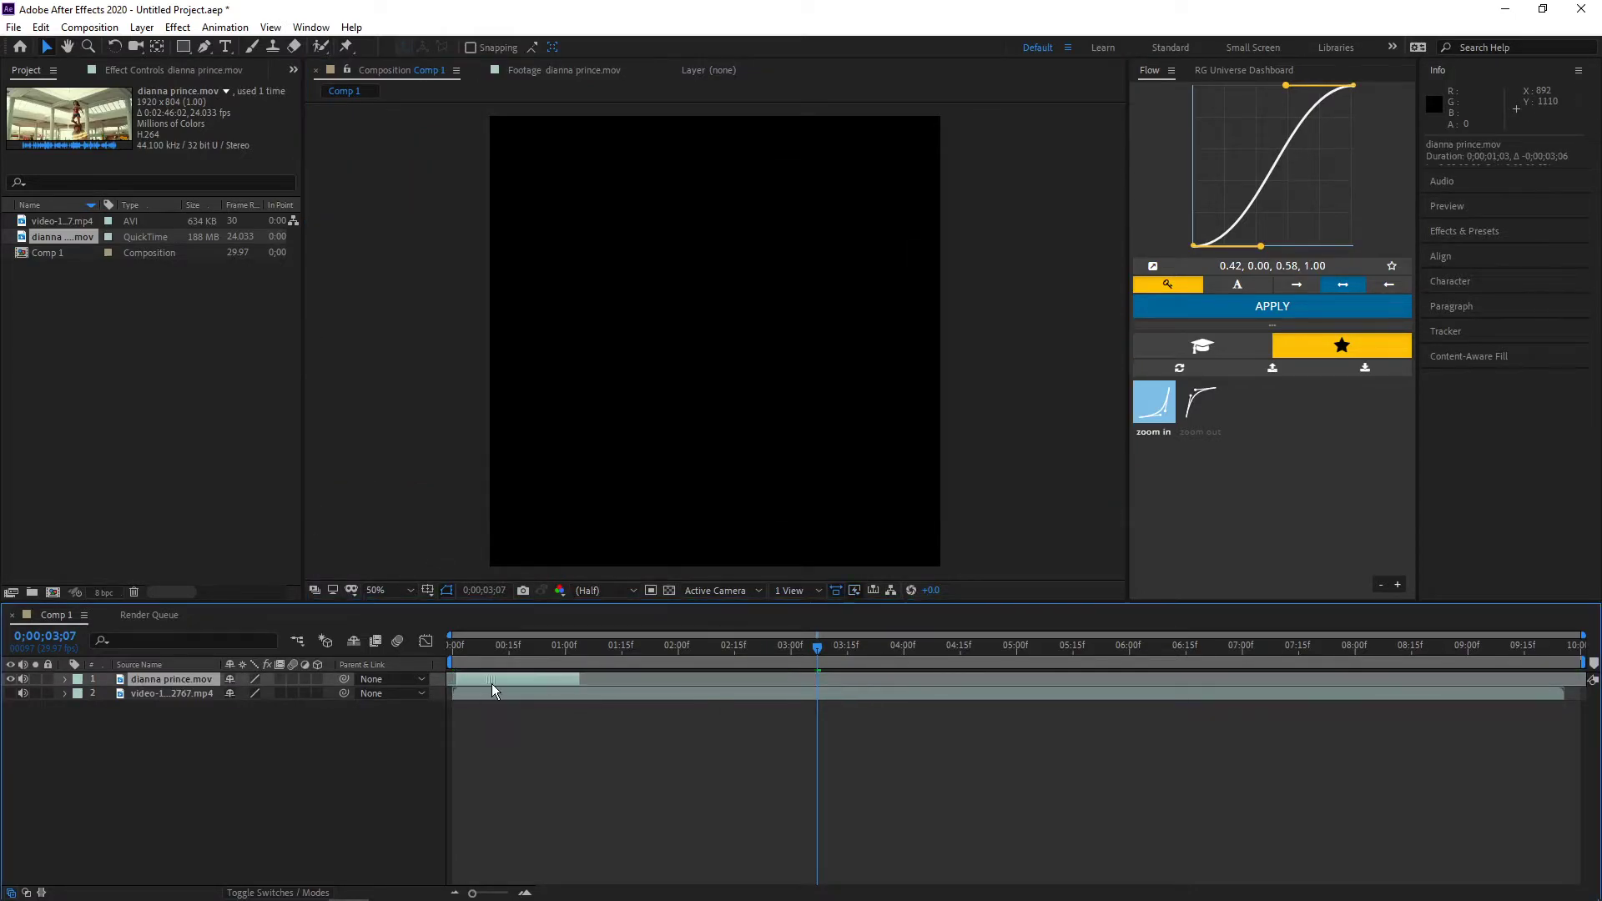
Play back the first trimmed clip from the start and mute the dianna prince.mov layer's audio
{"action": "key", "text": "Home"}
{"action": "key", "text": "space"}
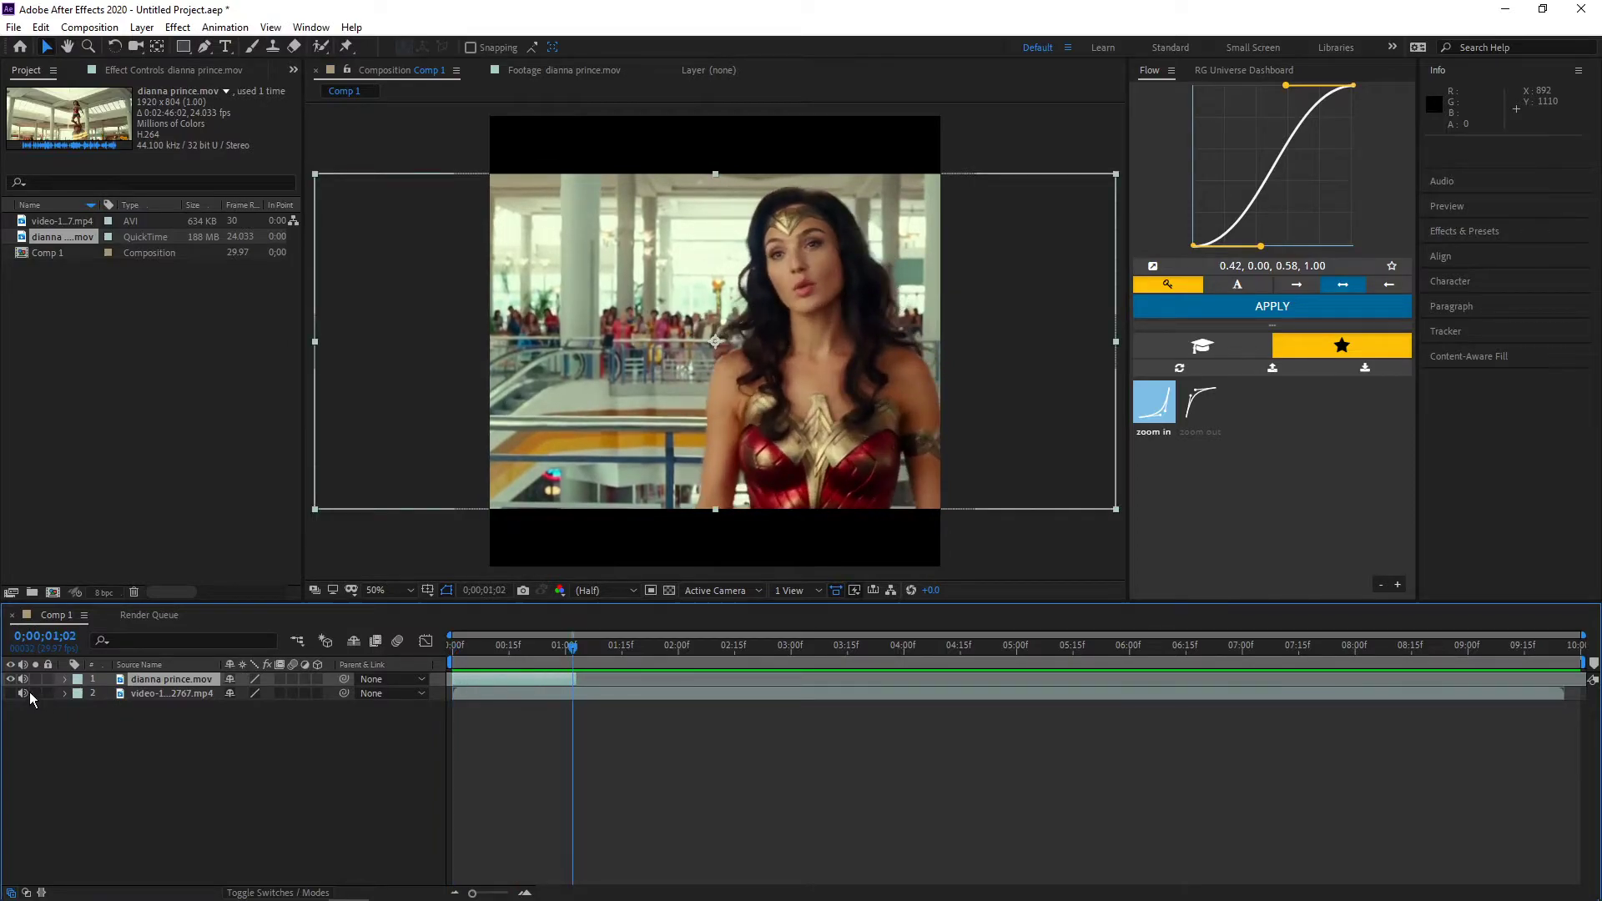
{"action": "key", "text": "space"}
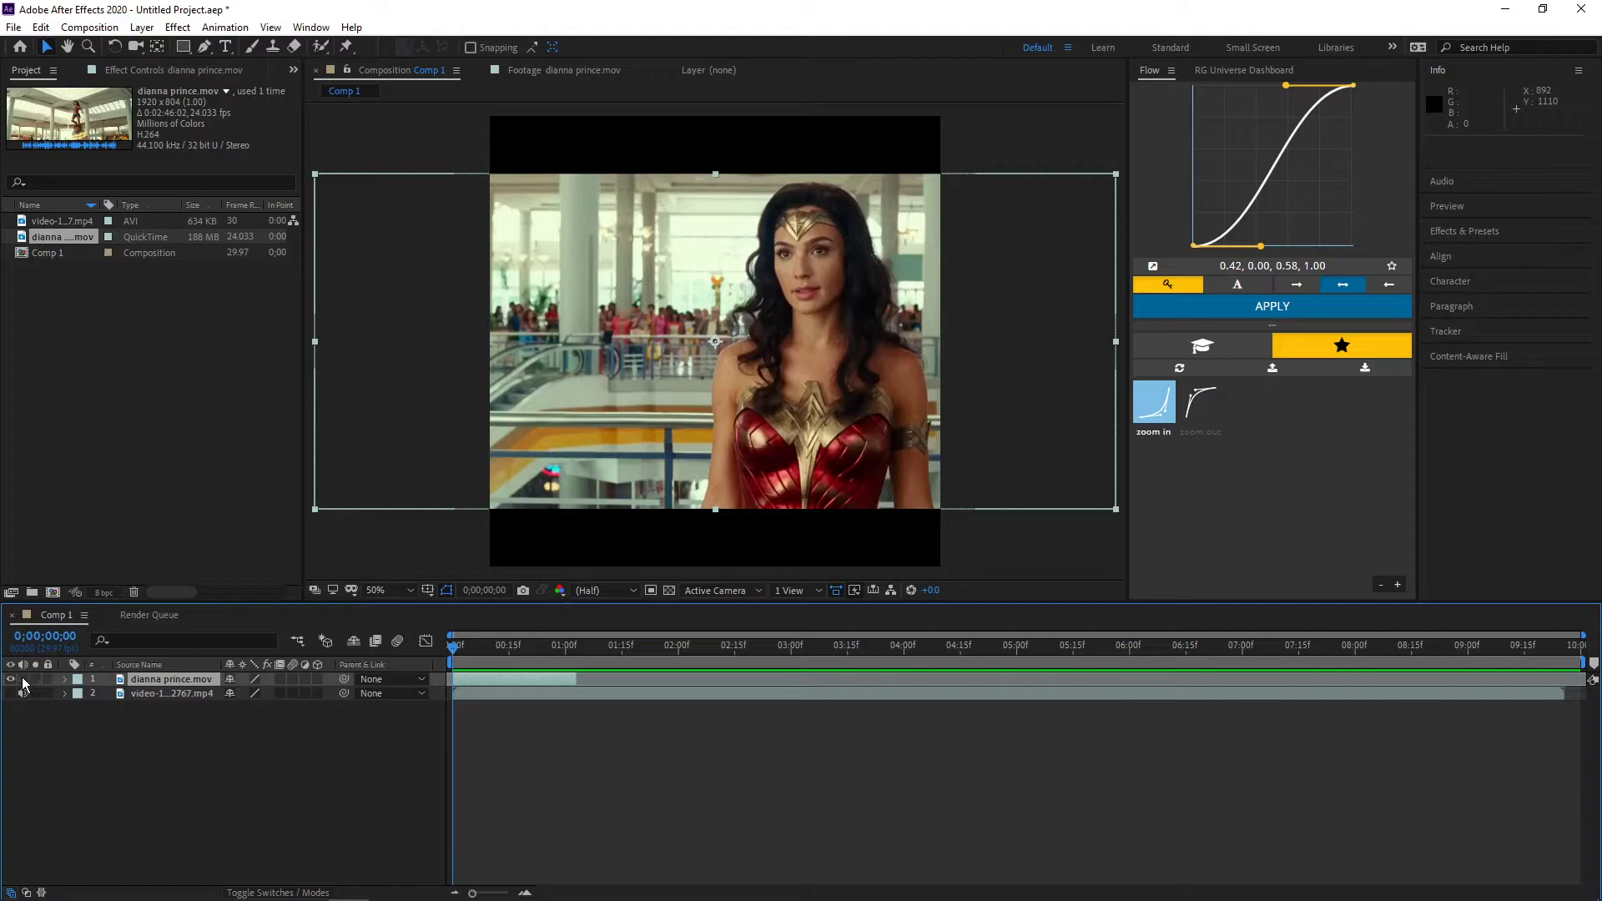
{"action": "key", "text": "space"}
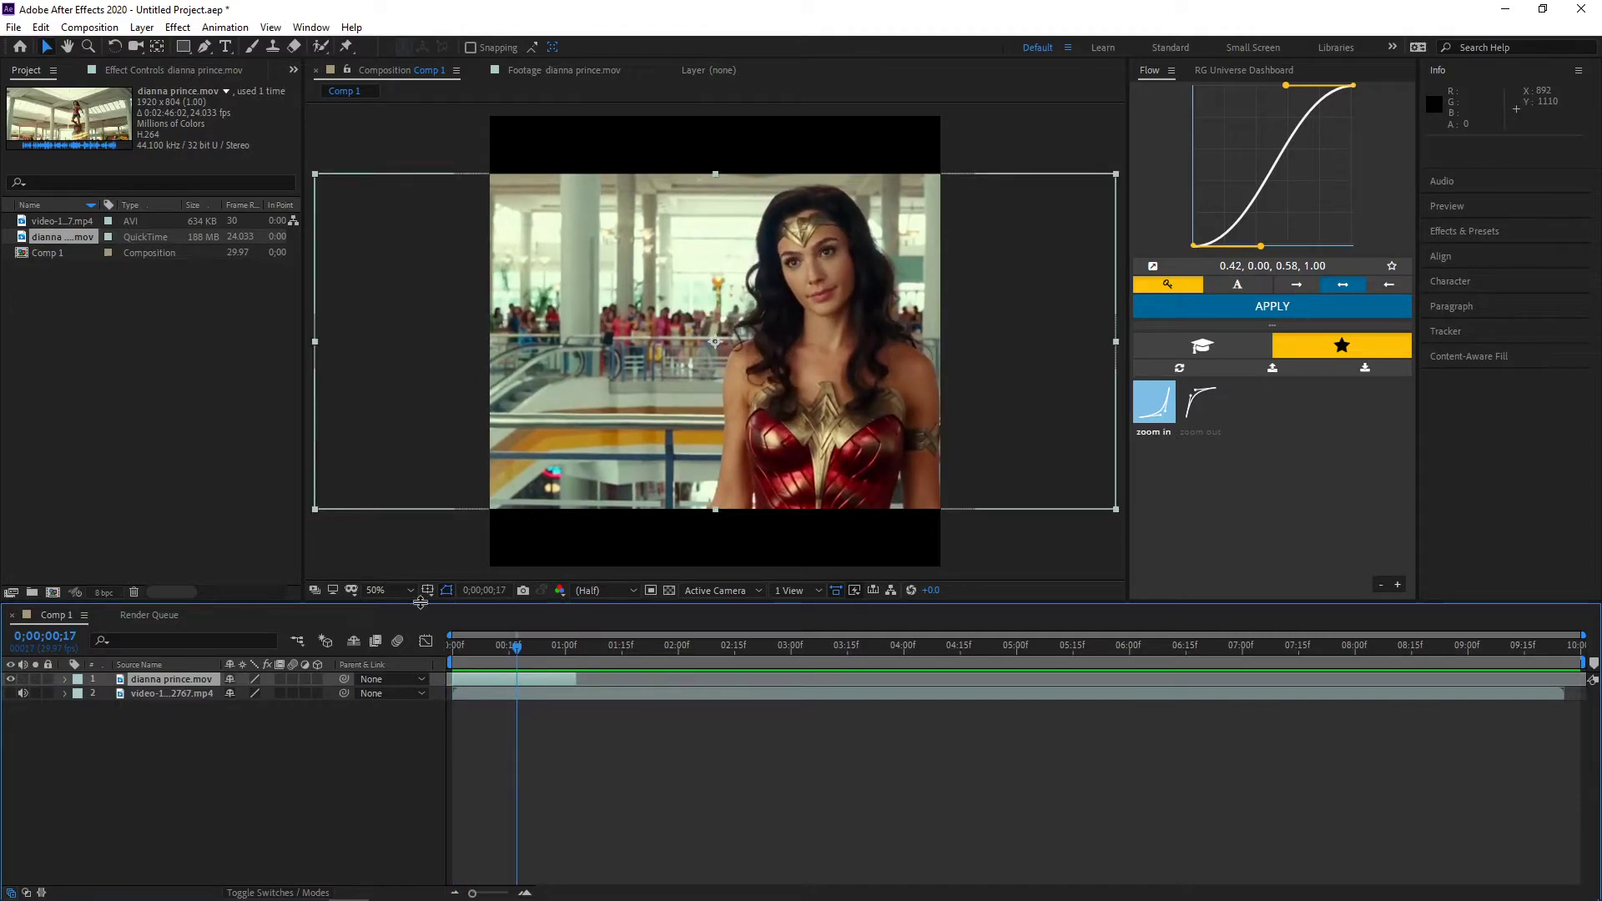
Reopen the dianna prince.mov footage and set its in point to 0:00:13:01 and out point to 0:00:14:06
{"action": "double_click", "coordinate": [66, 241]}
{"action": "left_click_drag", "start_coordinate": [337, 554], "coordinate": [389, 559]}
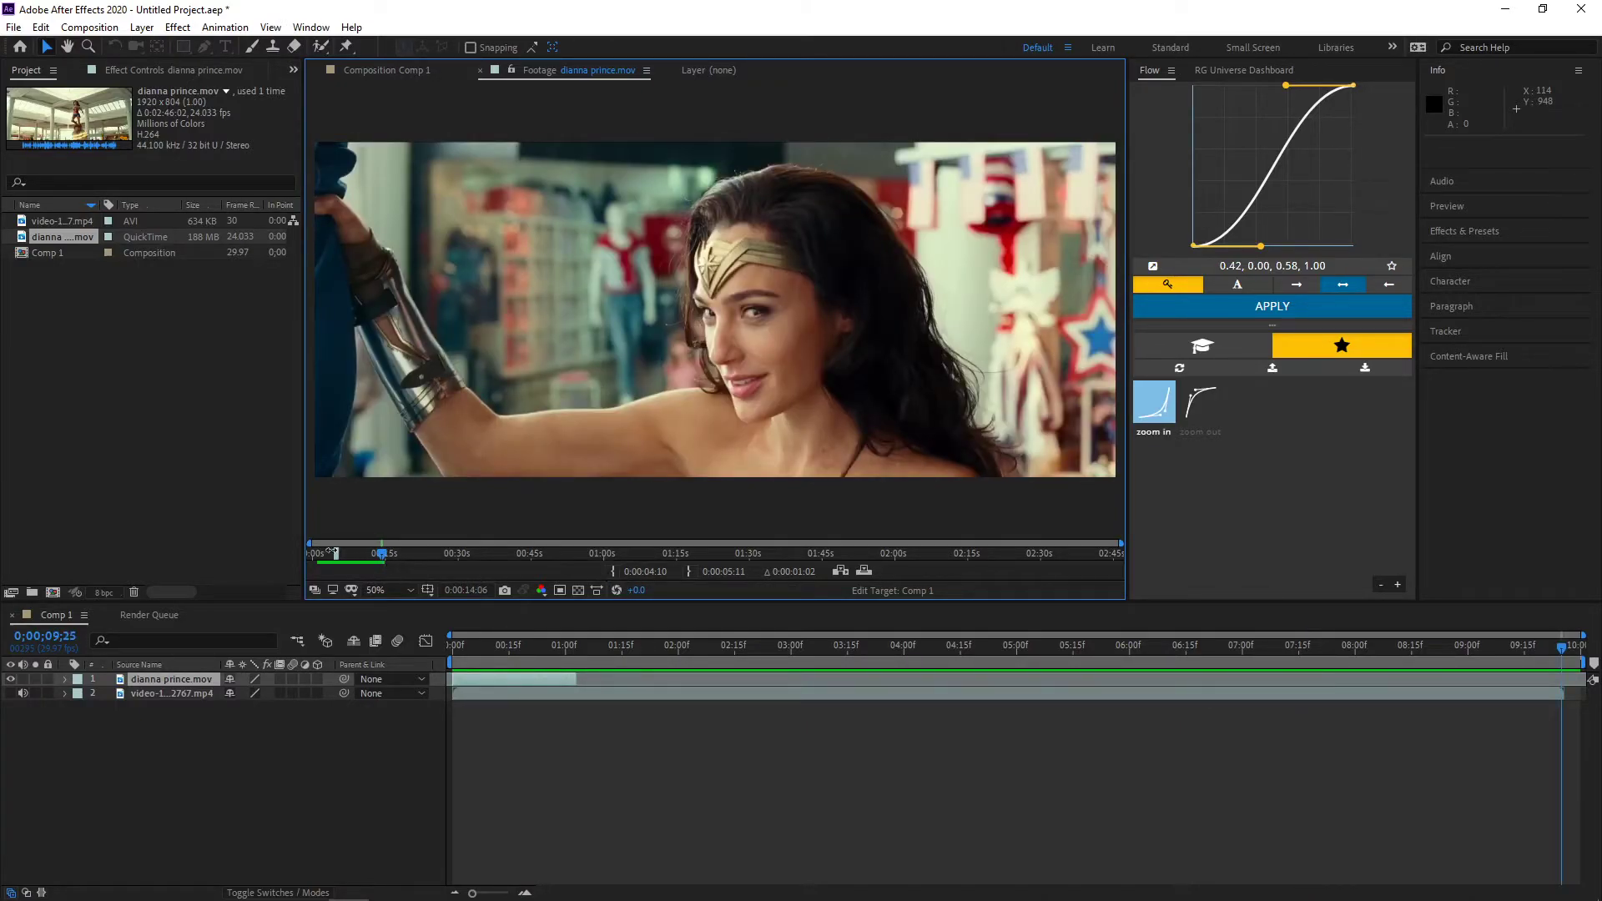
{"action": "left_click", "coordinate": [696, 572]}
{"action": "left_click_drag", "start_coordinate": [383, 557], "coordinate": [377, 559]}
{"action": "left_click", "coordinate": [613, 572]}
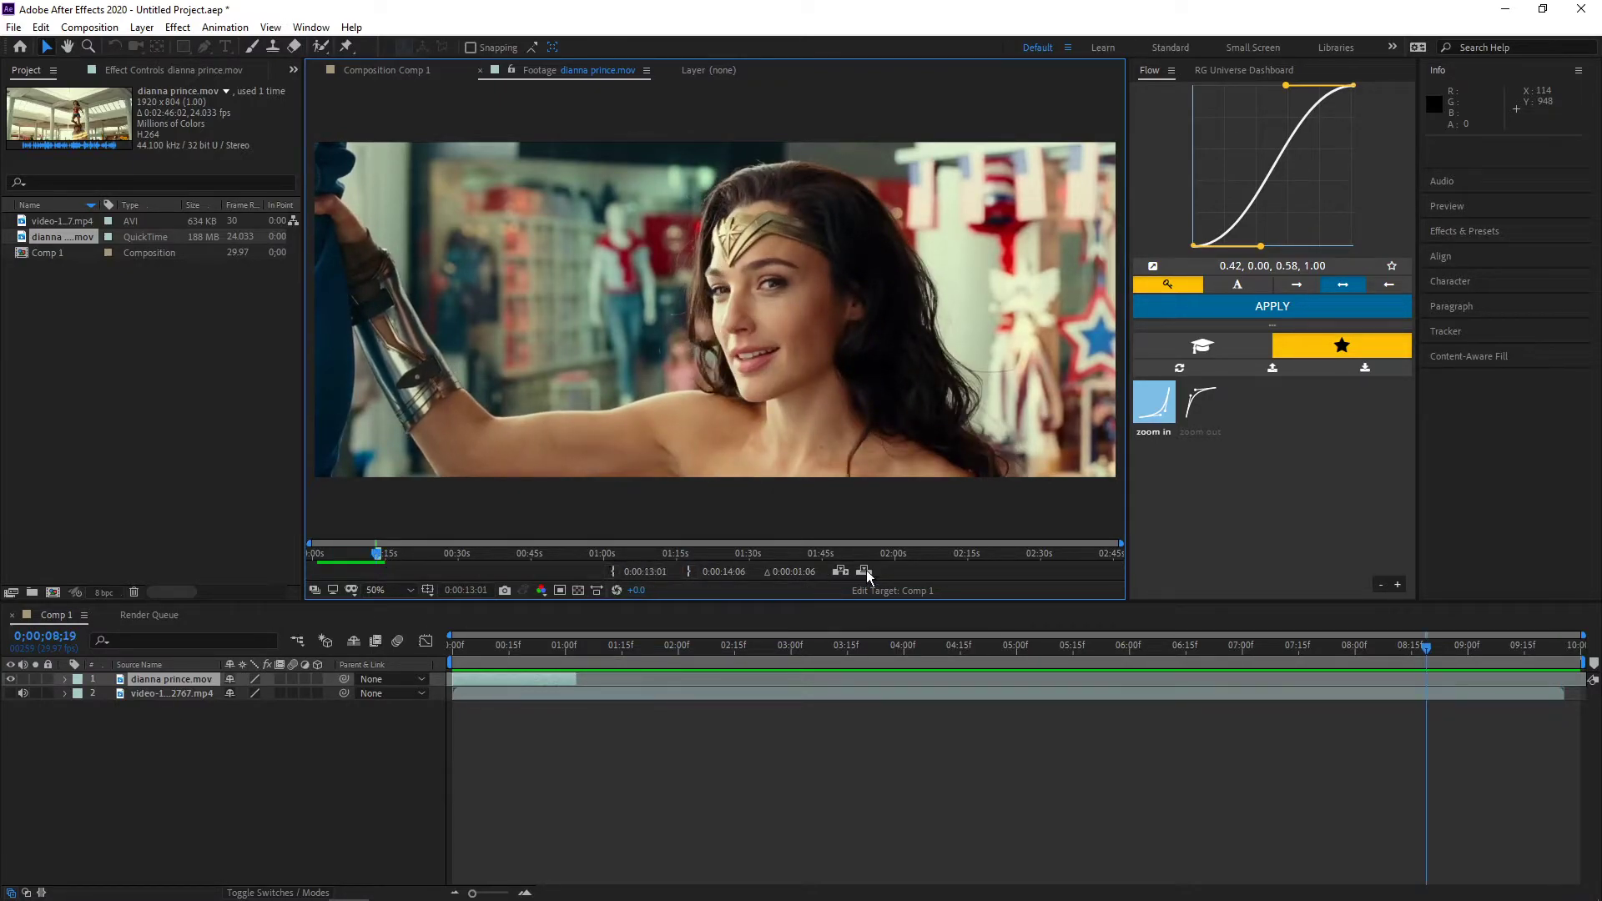
Overlay the newly trimmed clip into Comp 1, place it directly after the first clip, and play back the cut
{"action": "left_click", "coordinate": [866, 573]}
{"action": "left_click_drag", "start_coordinate": [1484, 679], "coordinate": [633, 686]}
{"action": "key", "text": "space"}
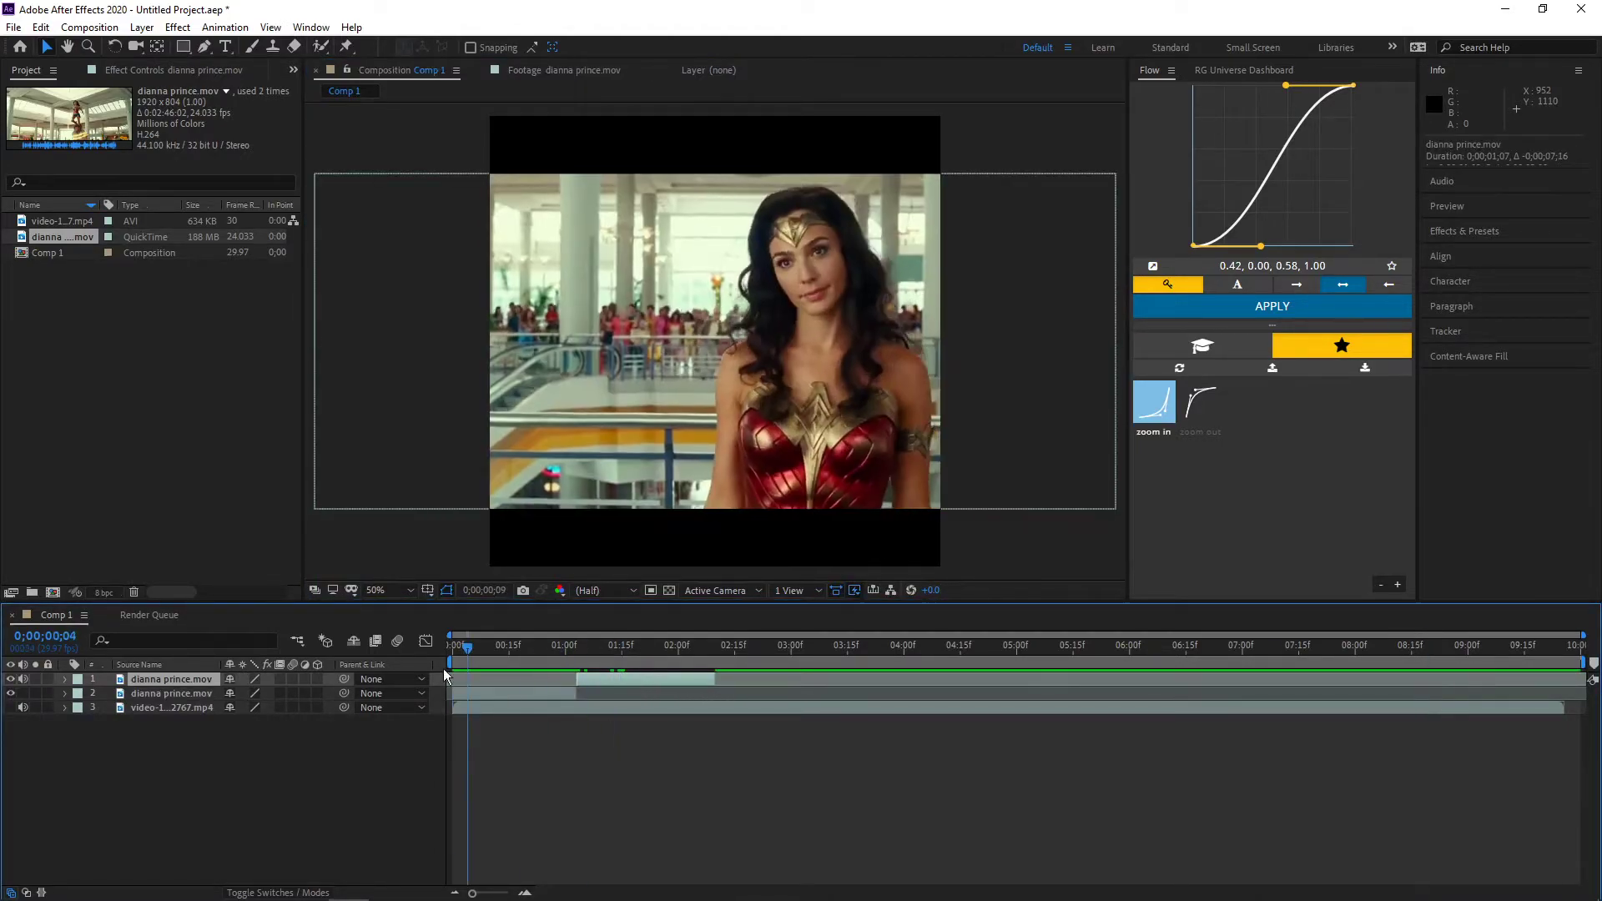
{"action": "key", "text": "space"}
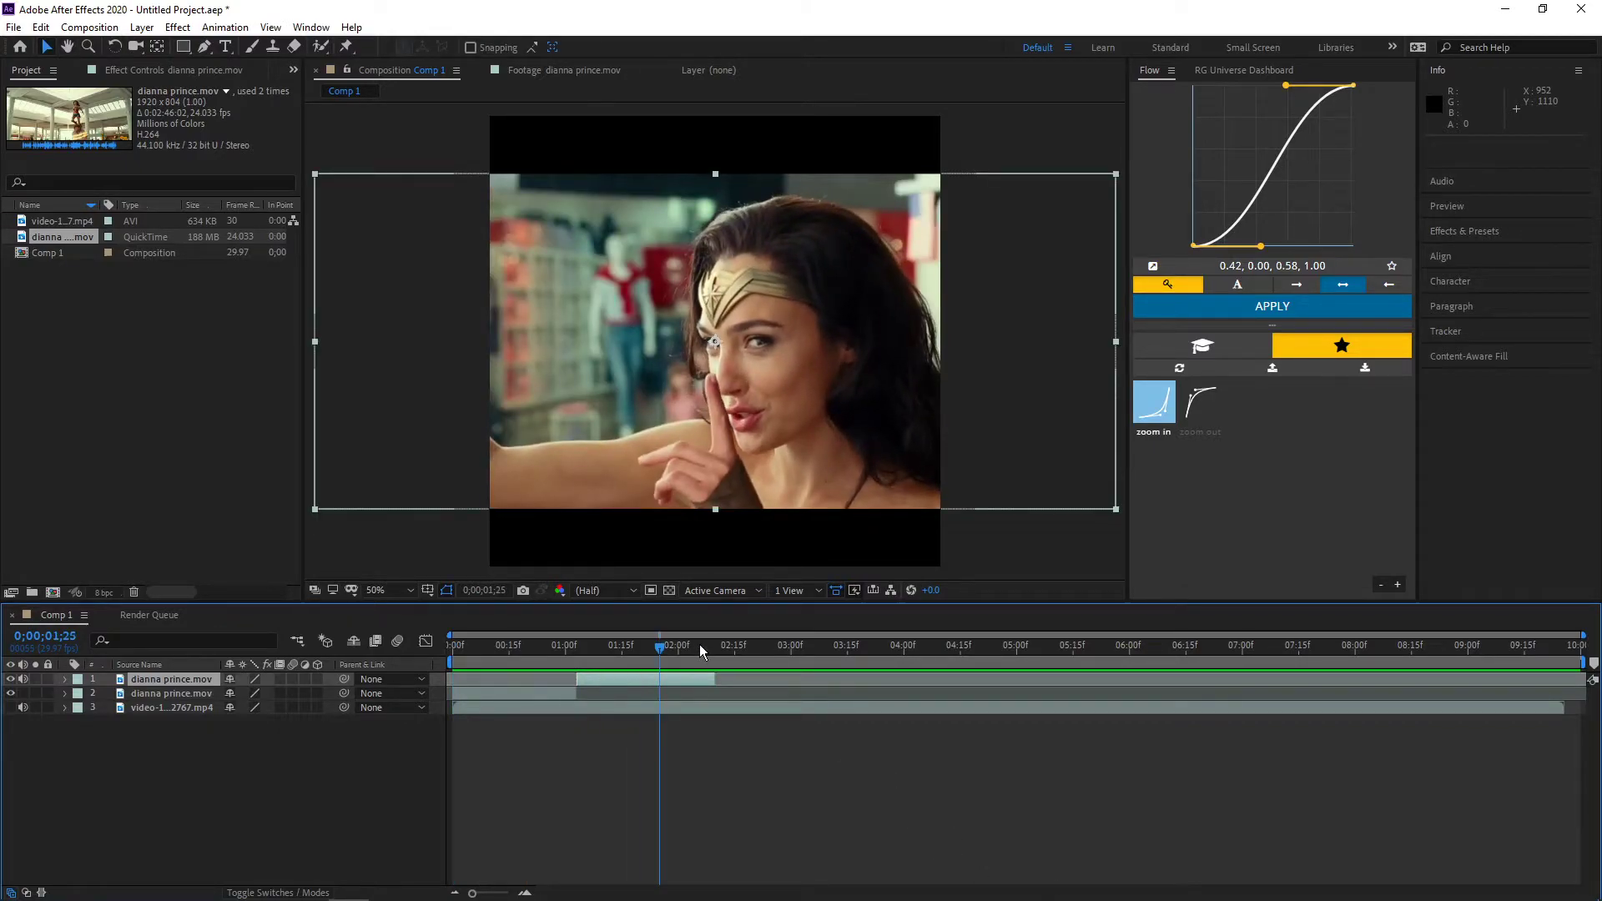
Set the scale of both dianna prince.mov layers to 136% and return the playhead to the start
{"action": "left_click", "coordinate": [511, 692], "text": "shift"}
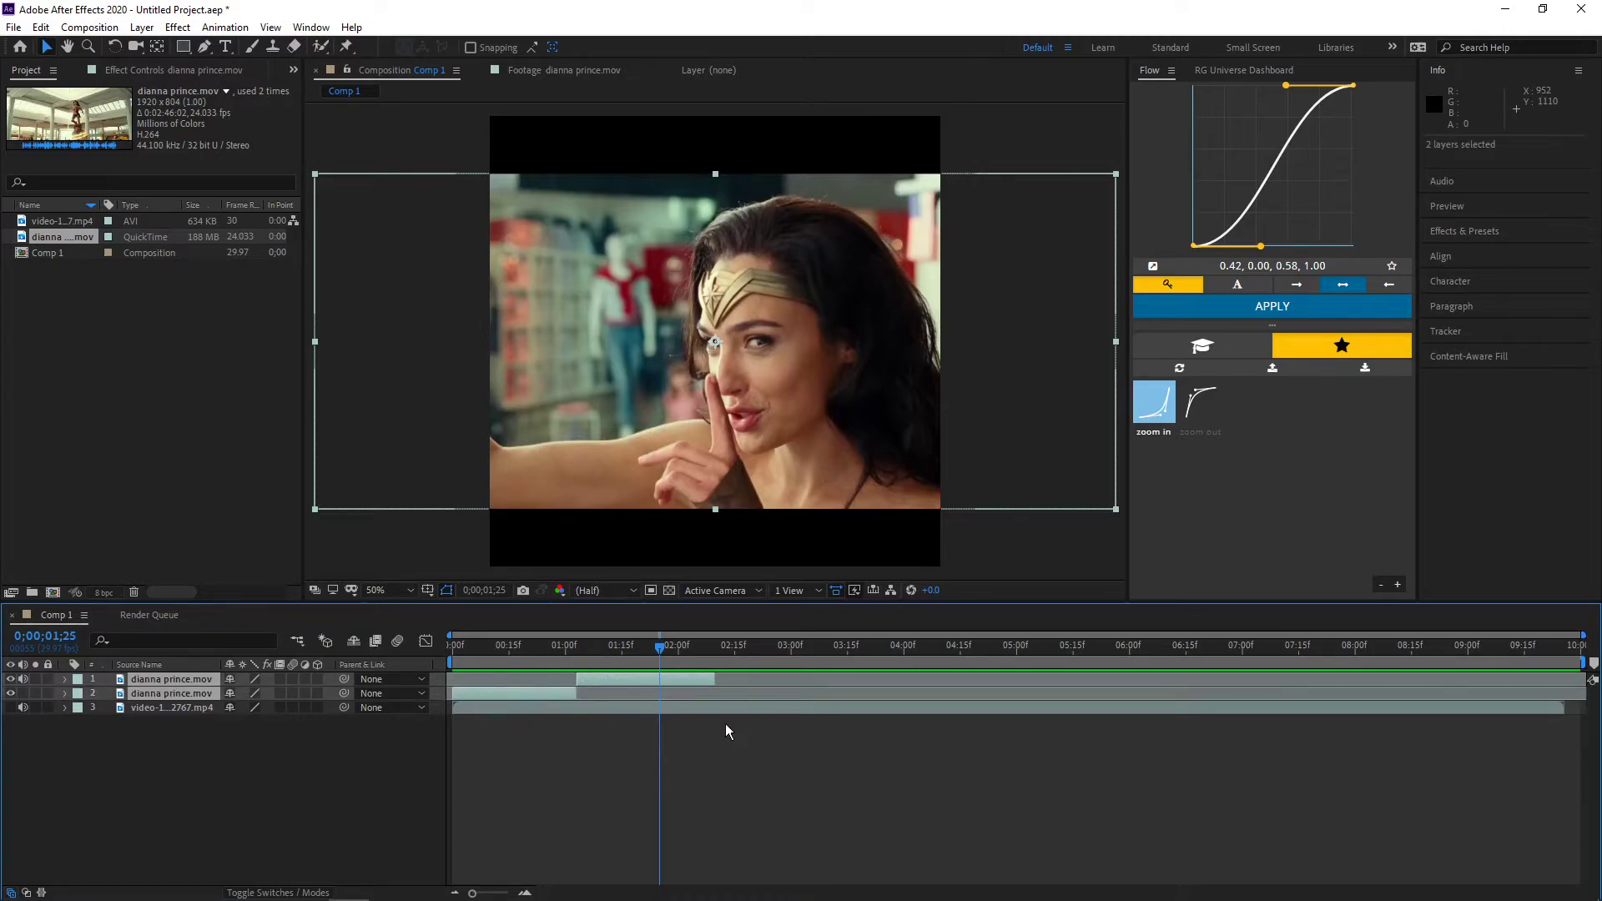
{"action": "key", "text": "s"}
{"action": "left_click", "coordinate": [249, 694]}
{"action": "type", "text": "136"}
{"action": "key", "text": "Return"}
{"action": "key", "text": "Home"}
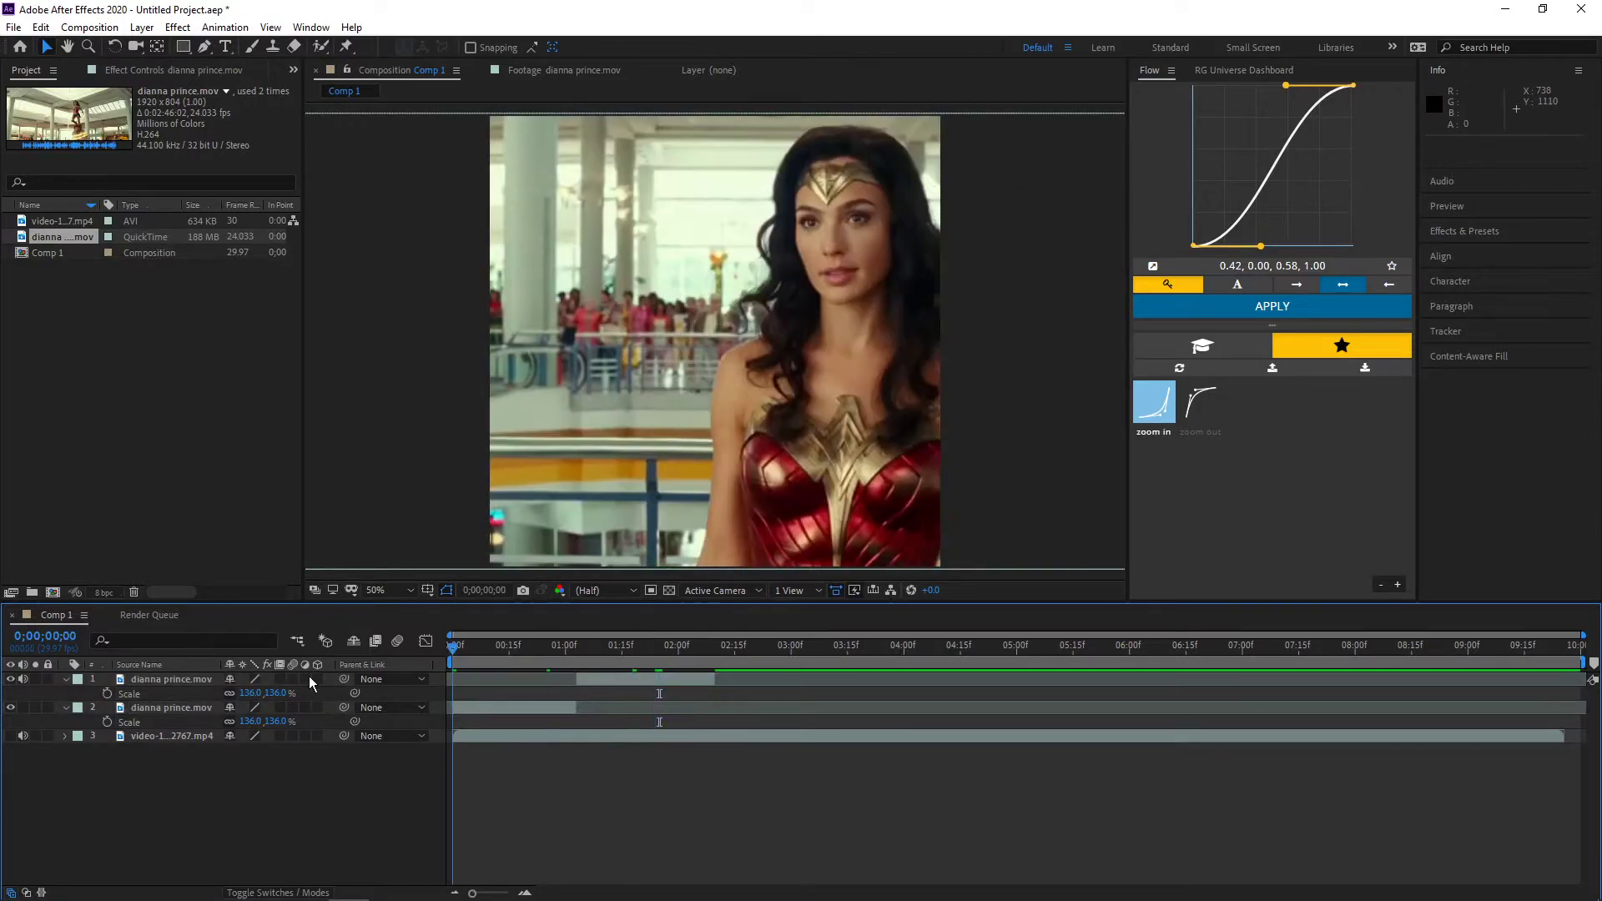
Shift the first clip's X position to 191 to center the woman, and separate its position dimensions
{"action": "left_click", "coordinate": [489, 706]}
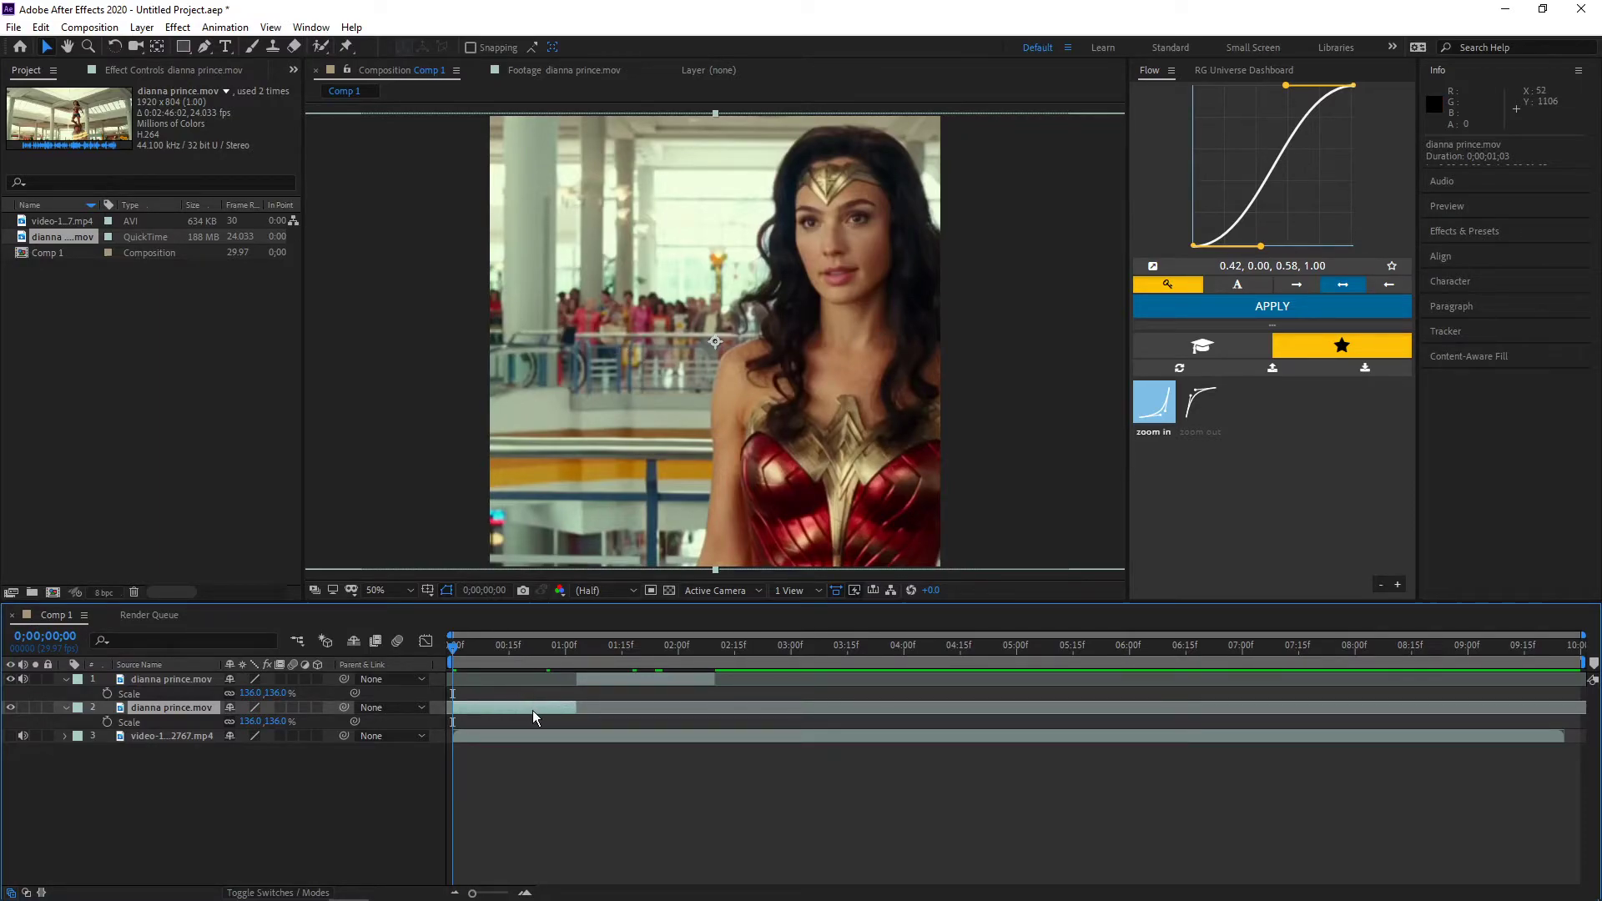
{"action": "key", "text": "p"}
{"action": "left_click_drag", "start_coordinate": [230, 721], "coordinate": [33, 723]}
{"action": "left_click", "coordinate": [534, 798]}
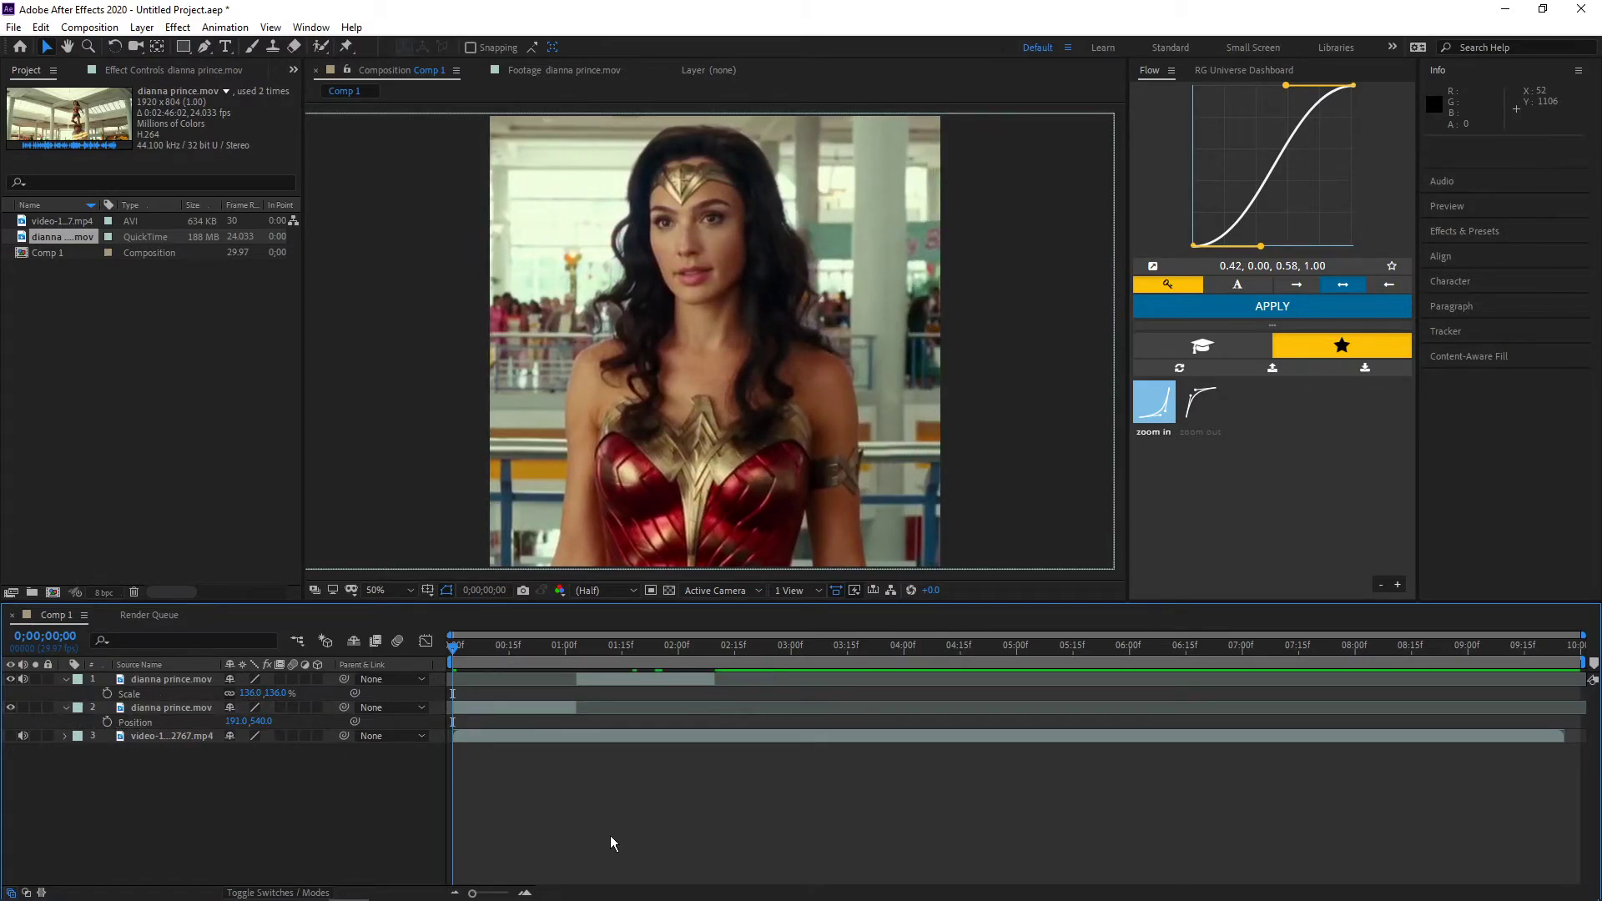
{"action": "left_click", "coordinate": [141, 726]}
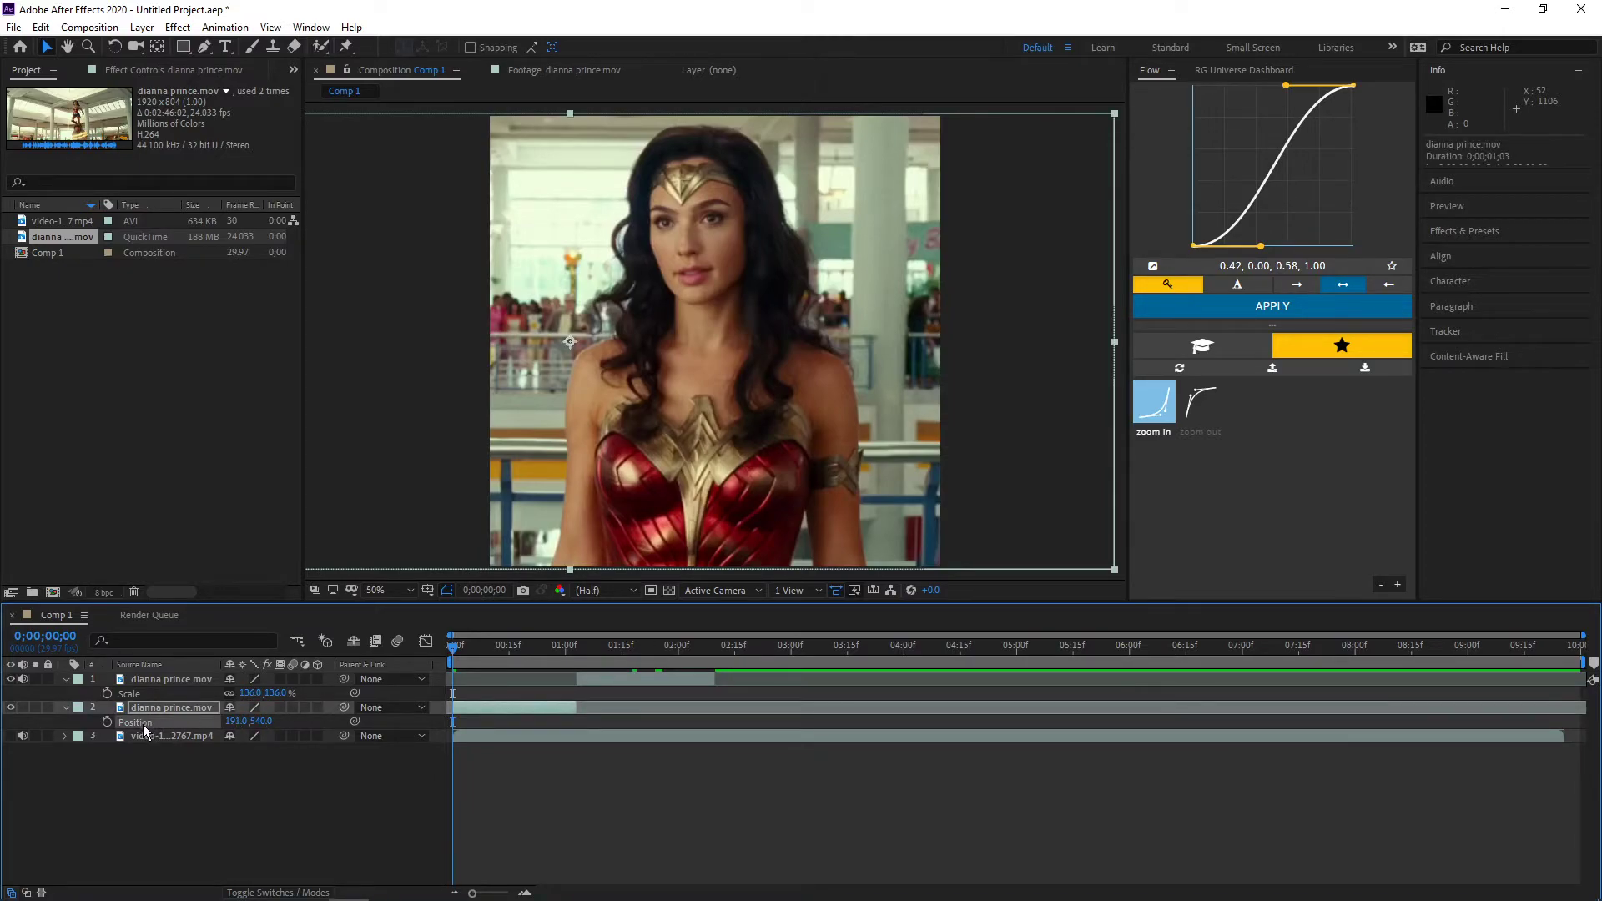
{"action": "right_click", "coordinate": [141, 728]}
{"action": "left_click", "coordinate": [236, 554]}
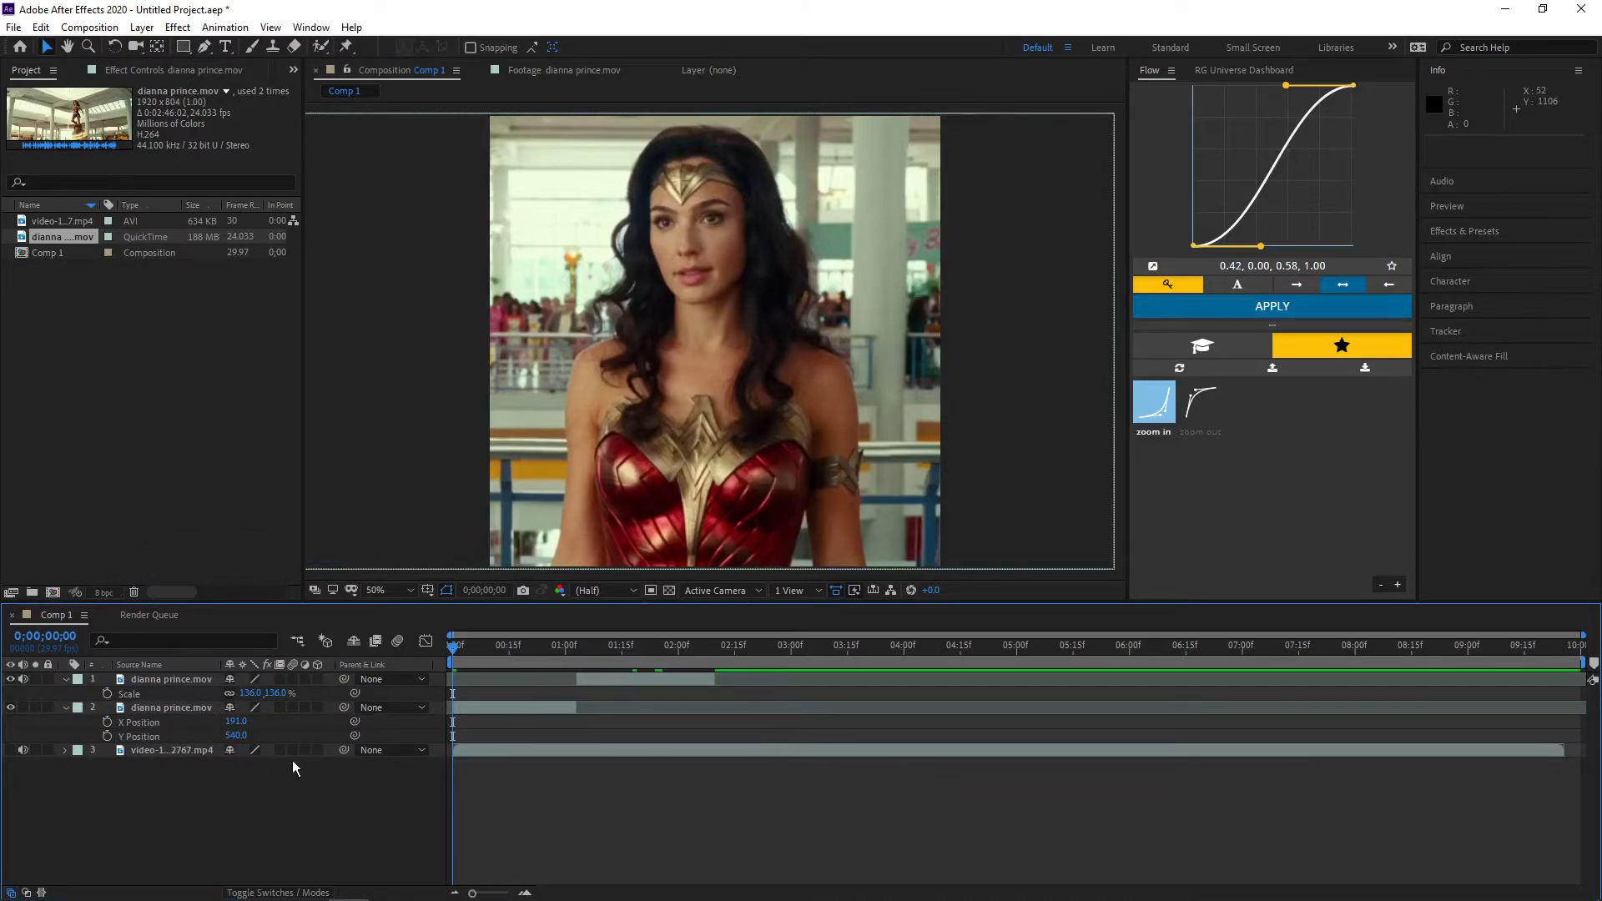
Pre-compose the first clip as 1, moving all attributes and adjusting the composition duration to the layer's time span
{"action": "left_click", "coordinate": [479, 709]}
{"action": "left_click_drag", "start_coordinate": [453, 644], "coordinate": [460, 726]}
{"action": "right_click", "coordinate": [524, 704]}
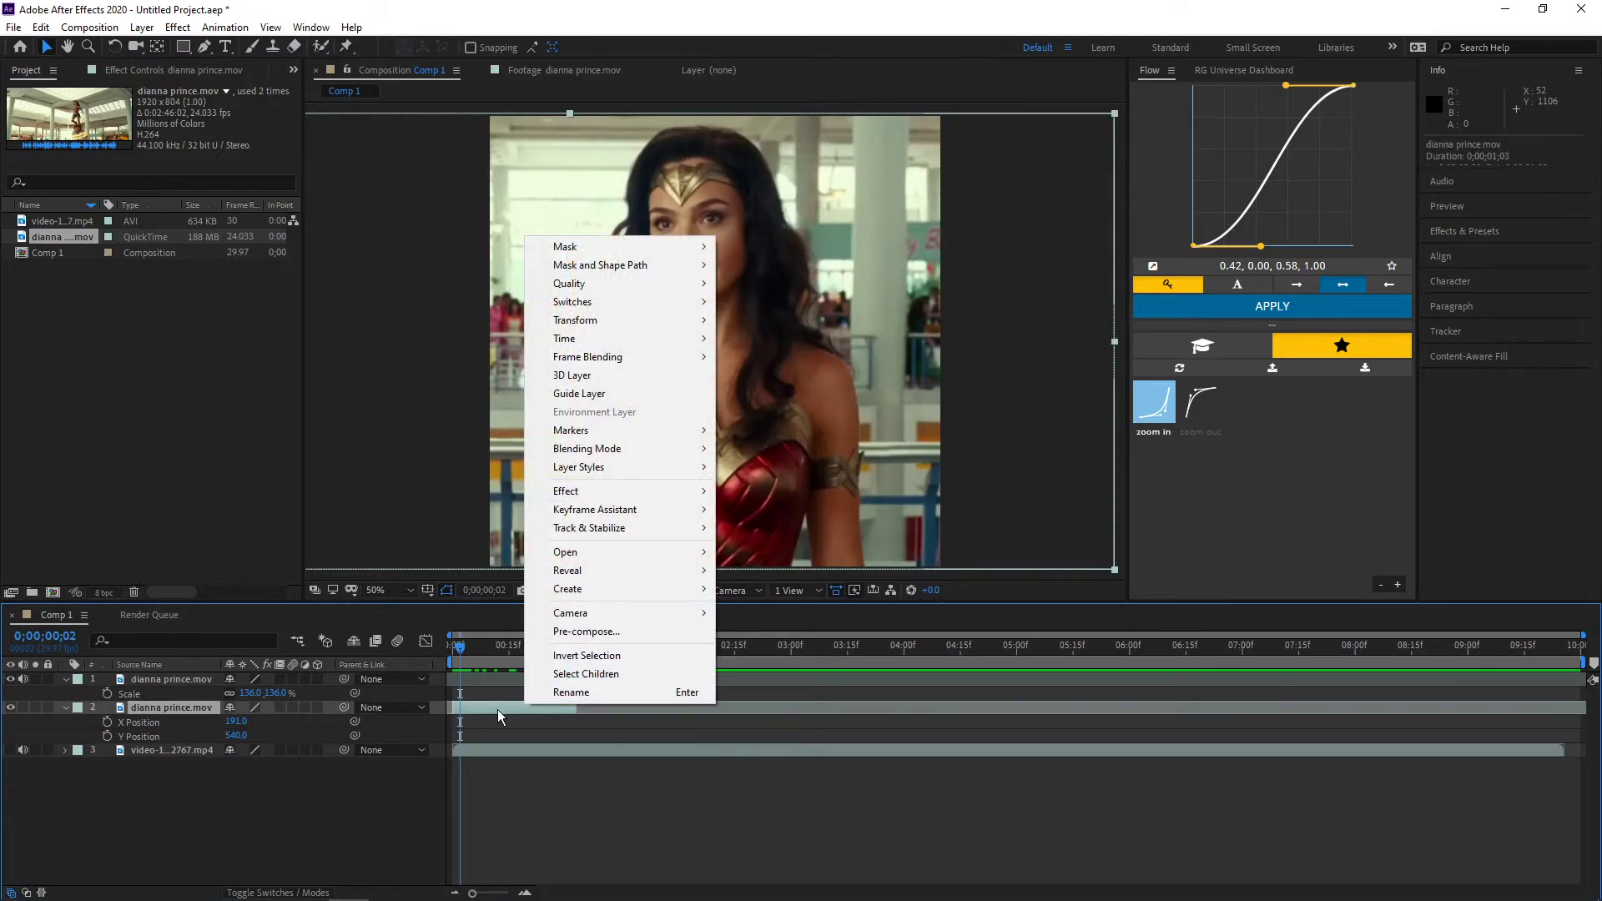
{"action": "left_click", "coordinate": [588, 633]}
{"action": "left_click", "coordinate": [586, 446]}
{"action": "left_click", "coordinate": [676, 330]}
{"action": "triple_click", "coordinate": [676, 330]}
{"action": "type", "text": "1"}
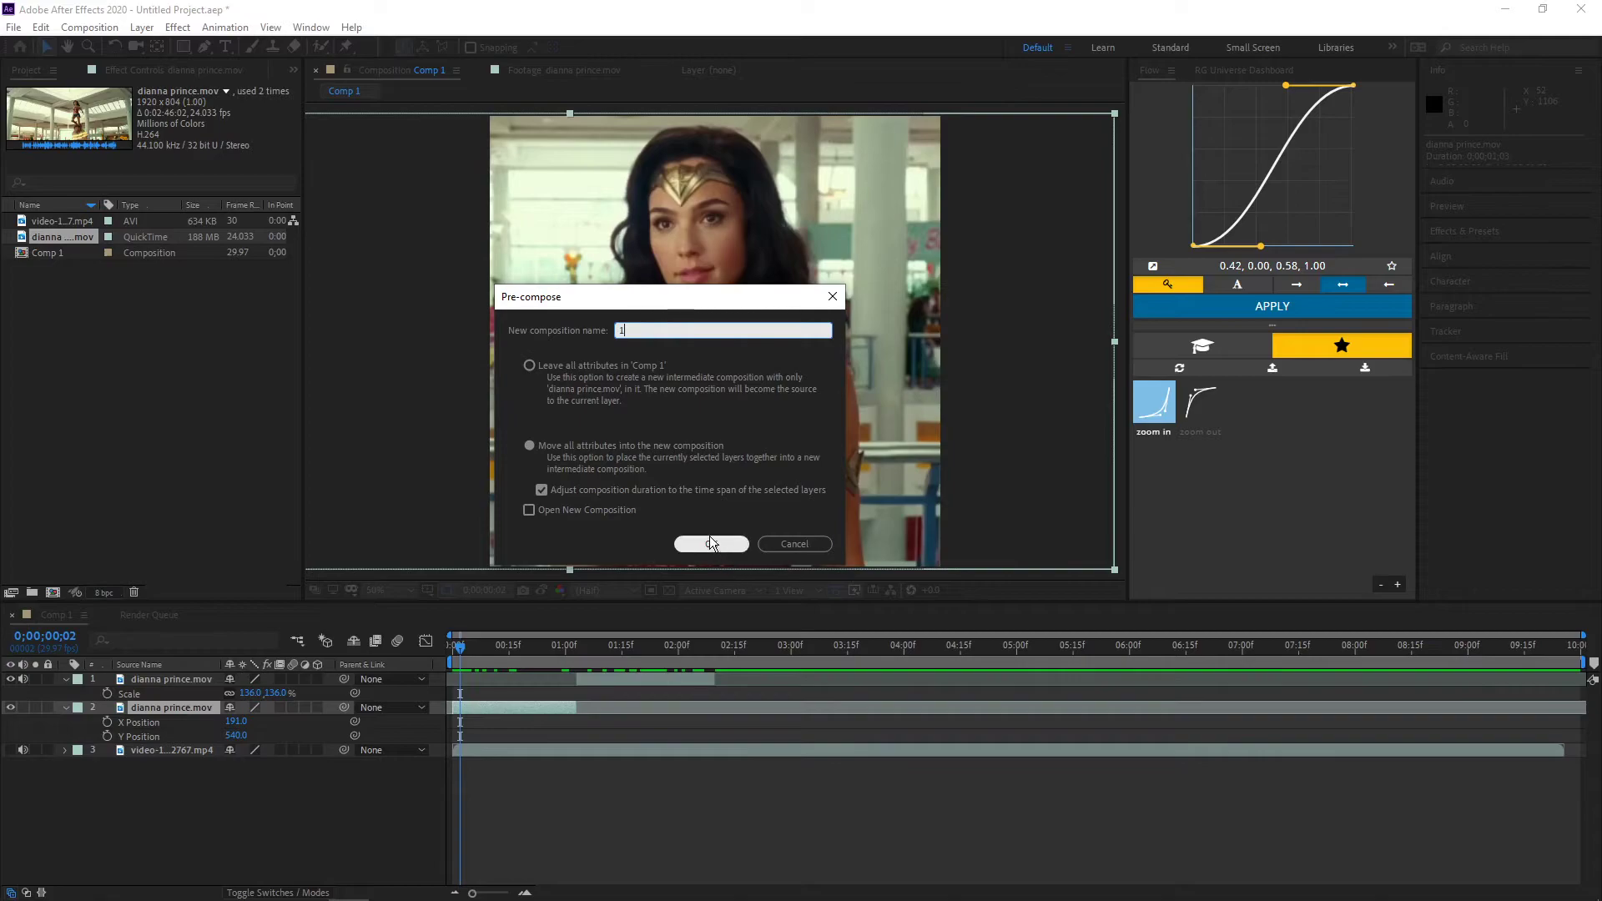
{"action": "left_click", "coordinate": [711, 543]}
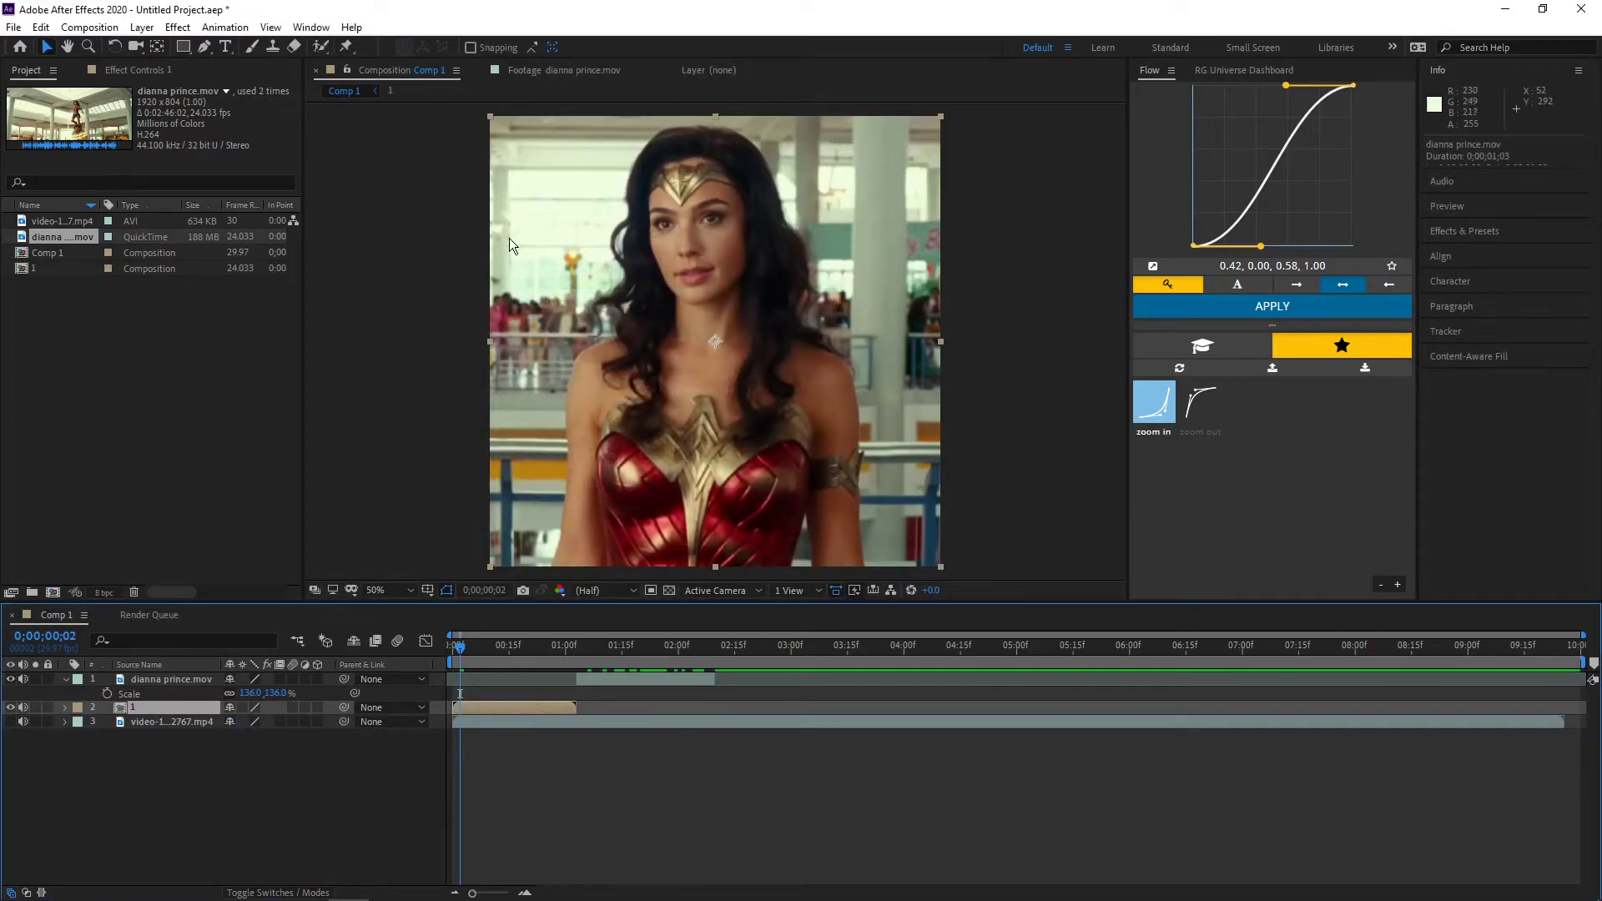
Try a smaller scale on pre-composed layer 1 and undo the change
{"action": "key", "text": "s"}
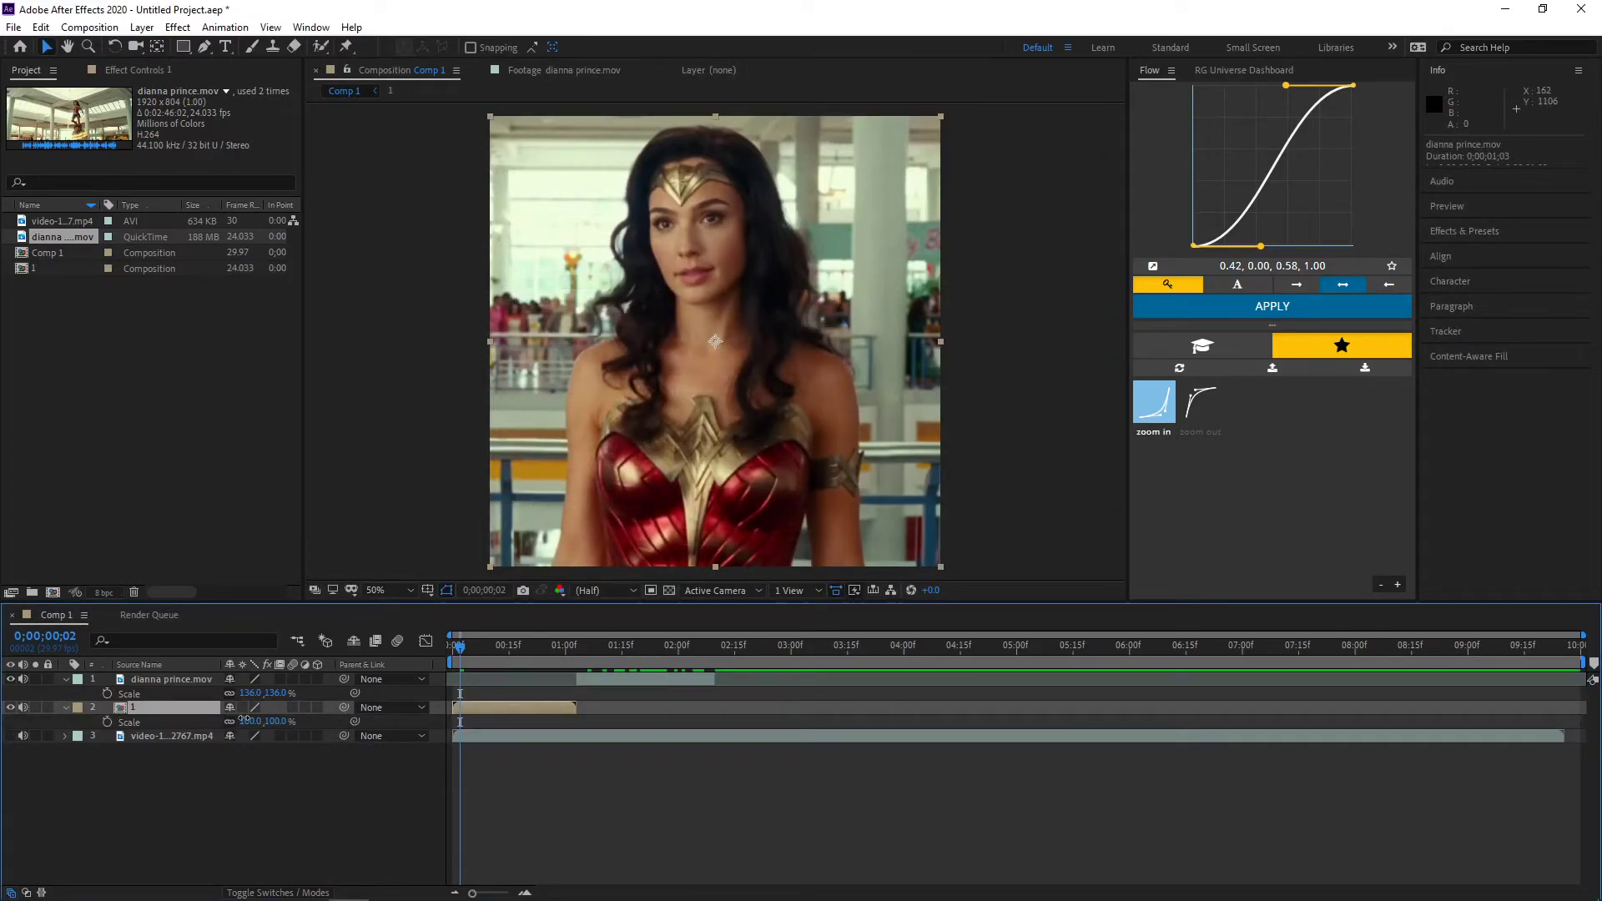
{"action": "left_click_drag", "start_coordinate": [244, 721], "coordinate": [228, 721]}
{"action": "key", "text": "ctrl+z"}
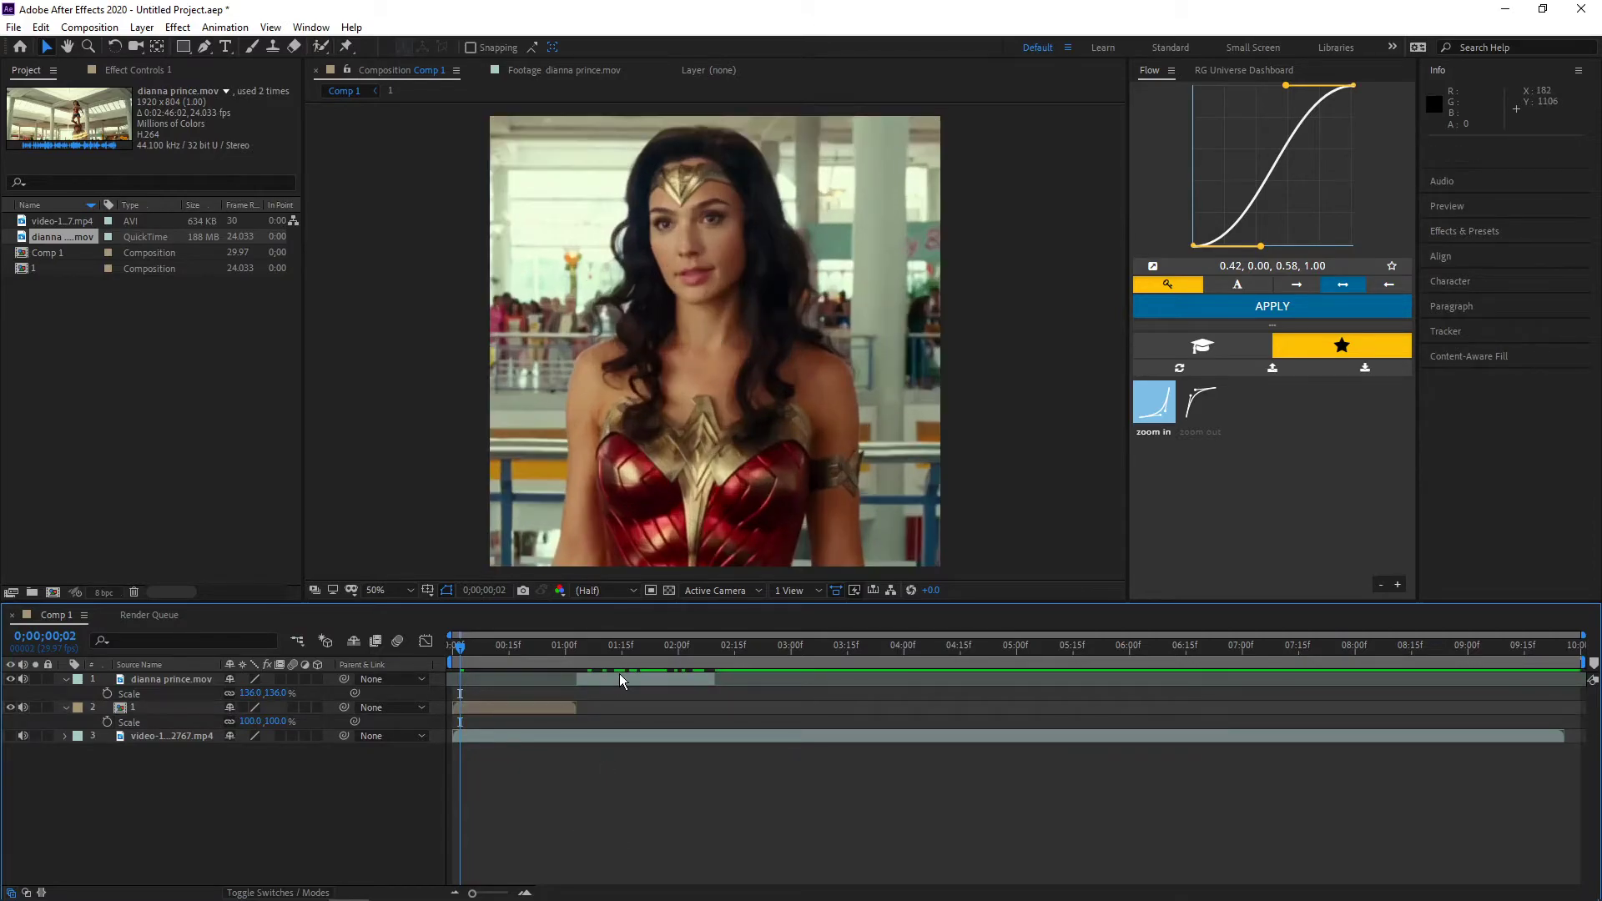
Pre-compose the second dianna prince.mov clip as 2, moving all attributes into the new composition
{"action": "right_click", "coordinate": [619, 678]}
{"action": "left_click", "coordinate": [681, 601]}
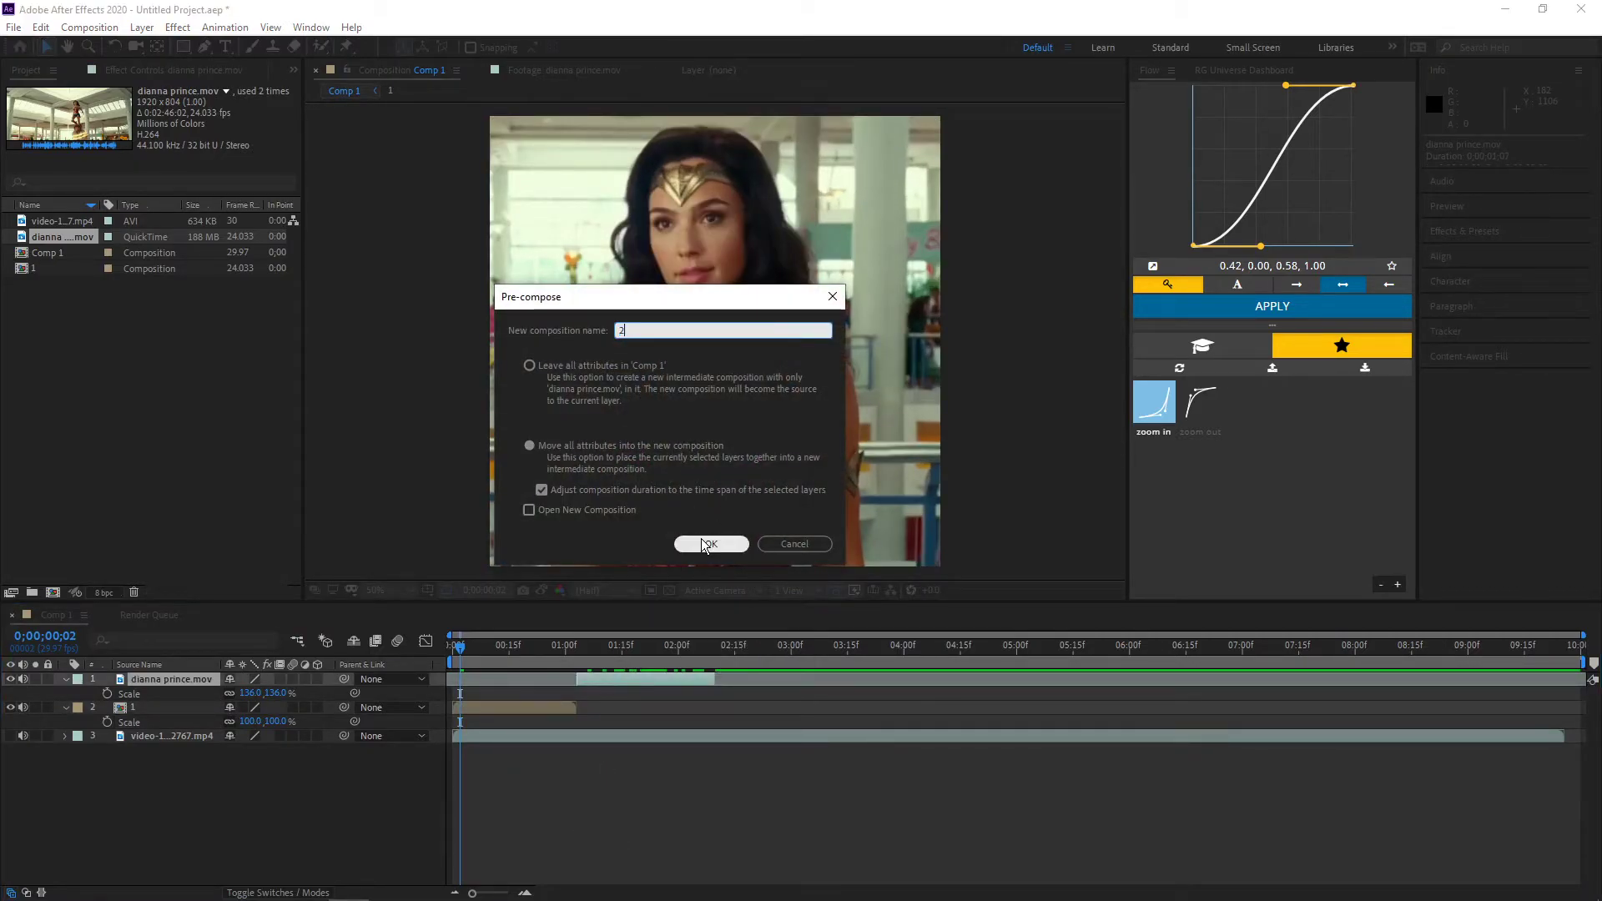
{"action": "left_click", "coordinate": [712, 547]}
{"action": "left_click", "coordinate": [565, 766]}
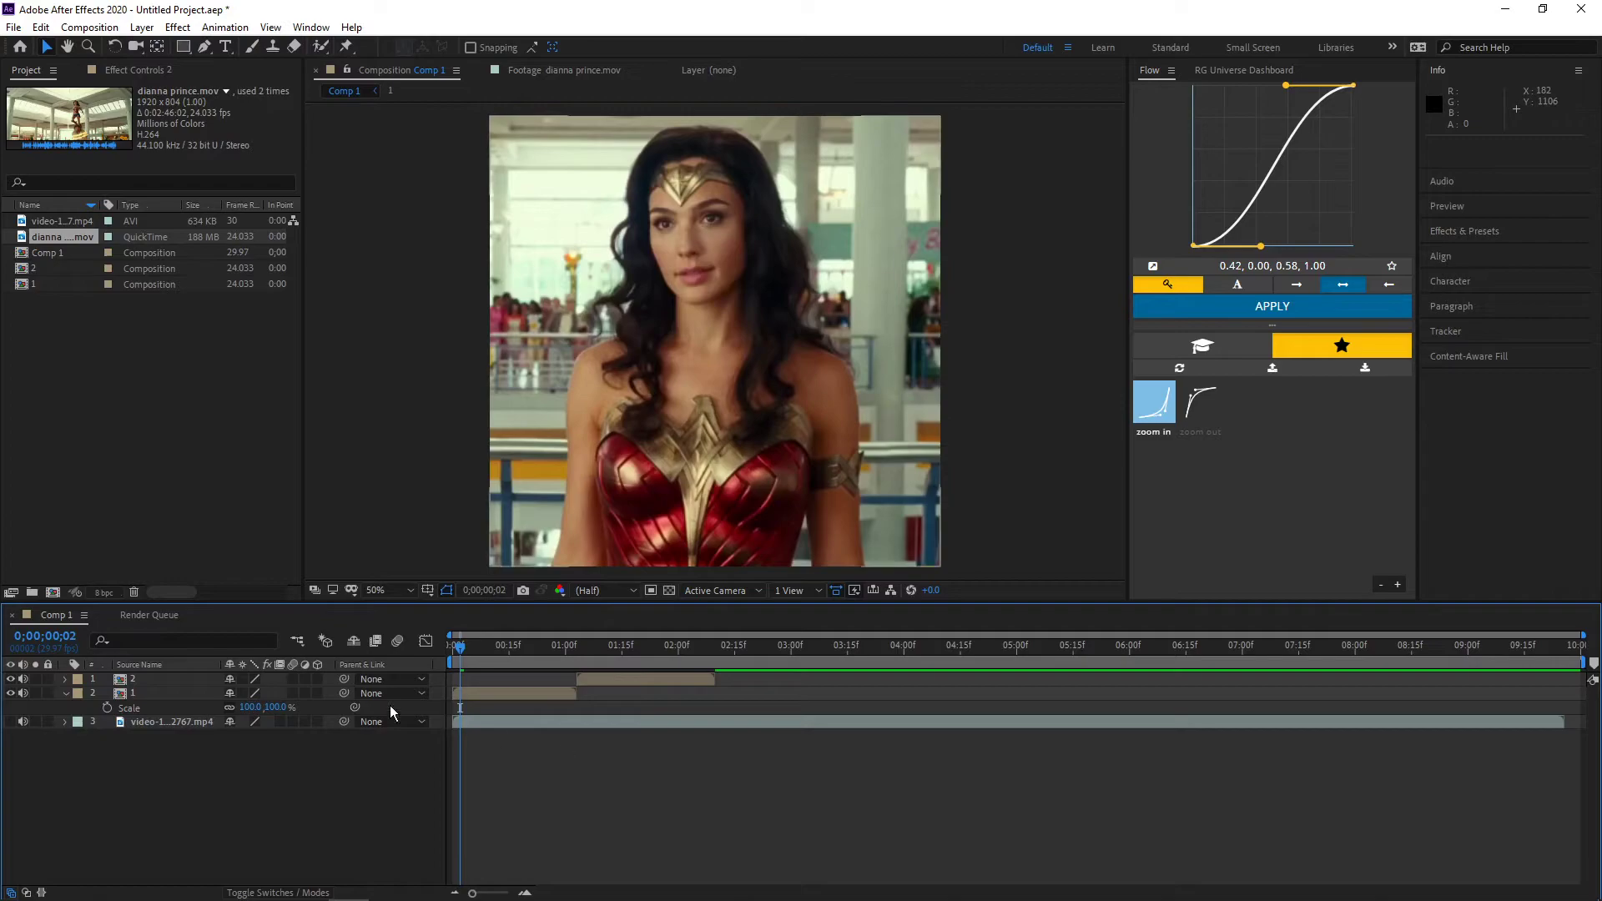
Mute the audio of layers 1 and 2 and play back the sequence
{"action": "left_click", "coordinate": [24, 694]}
{"action": "left_click", "coordinate": [24, 679]}
{"action": "key", "text": "space"}
{"action": "key", "text": "space"}
Keyframe layer 2's Scale from 150% at 0:00:01:03 to 100% at 0:00:01:16
{"action": "left_click_drag", "start_coordinate": [625, 649], "coordinate": [575, 681]}
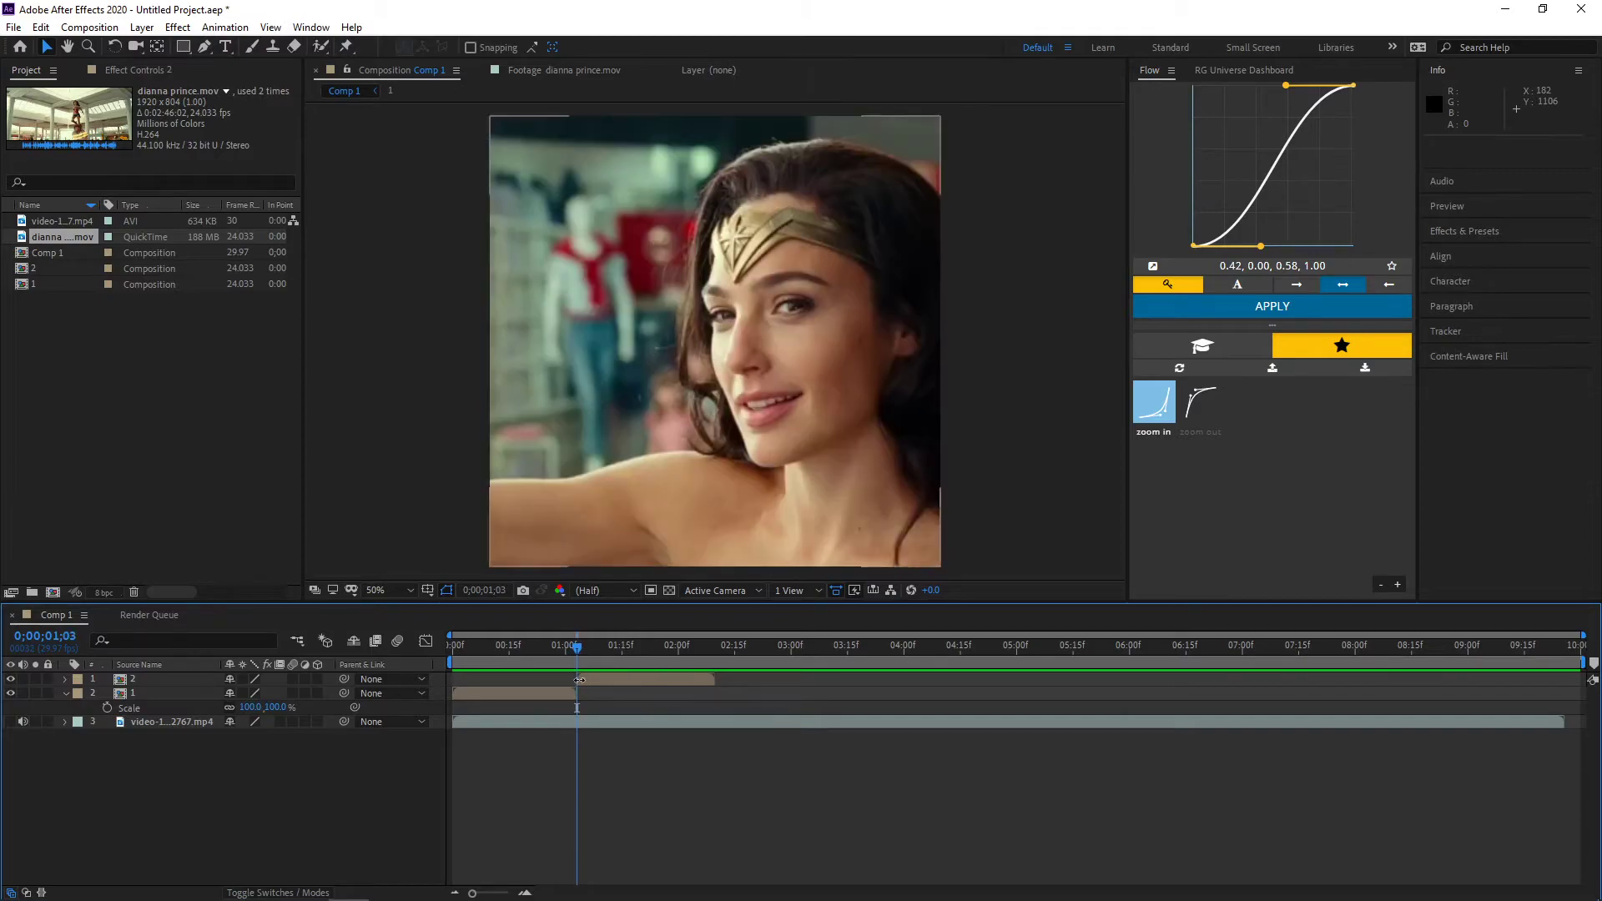
{"action": "left_click", "coordinate": [613, 678]}
{"action": "key", "text": "s"}
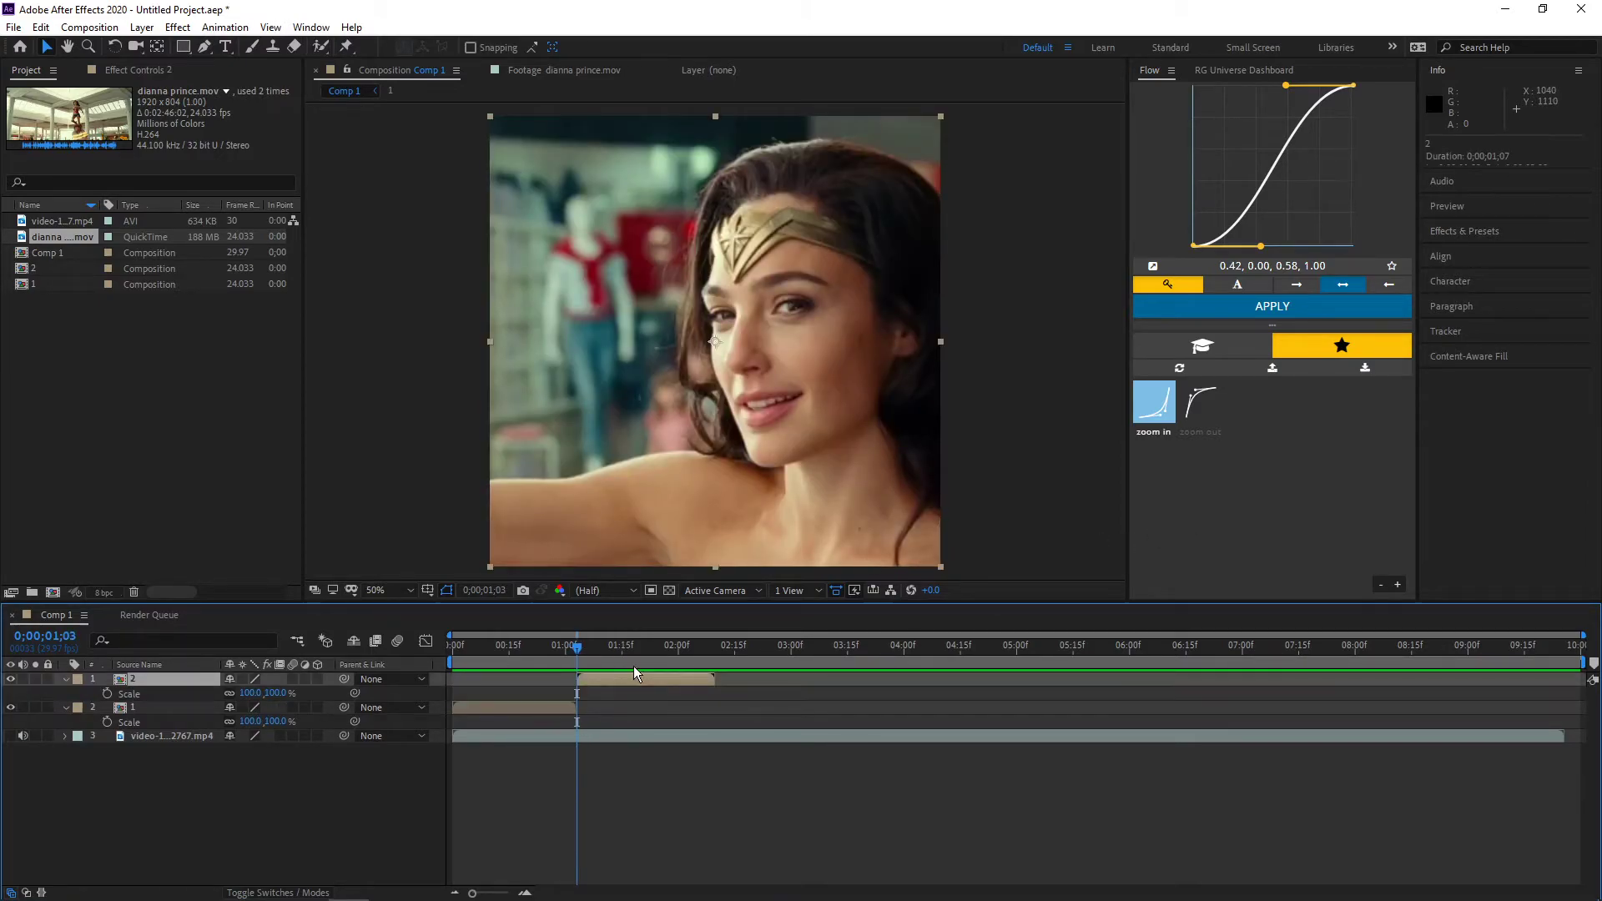
{"action": "left_click", "coordinate": [107, 694]}
{"action": "left_click_drag", "start_coordinate": [576, 693], "coordinate": [625, 693]}
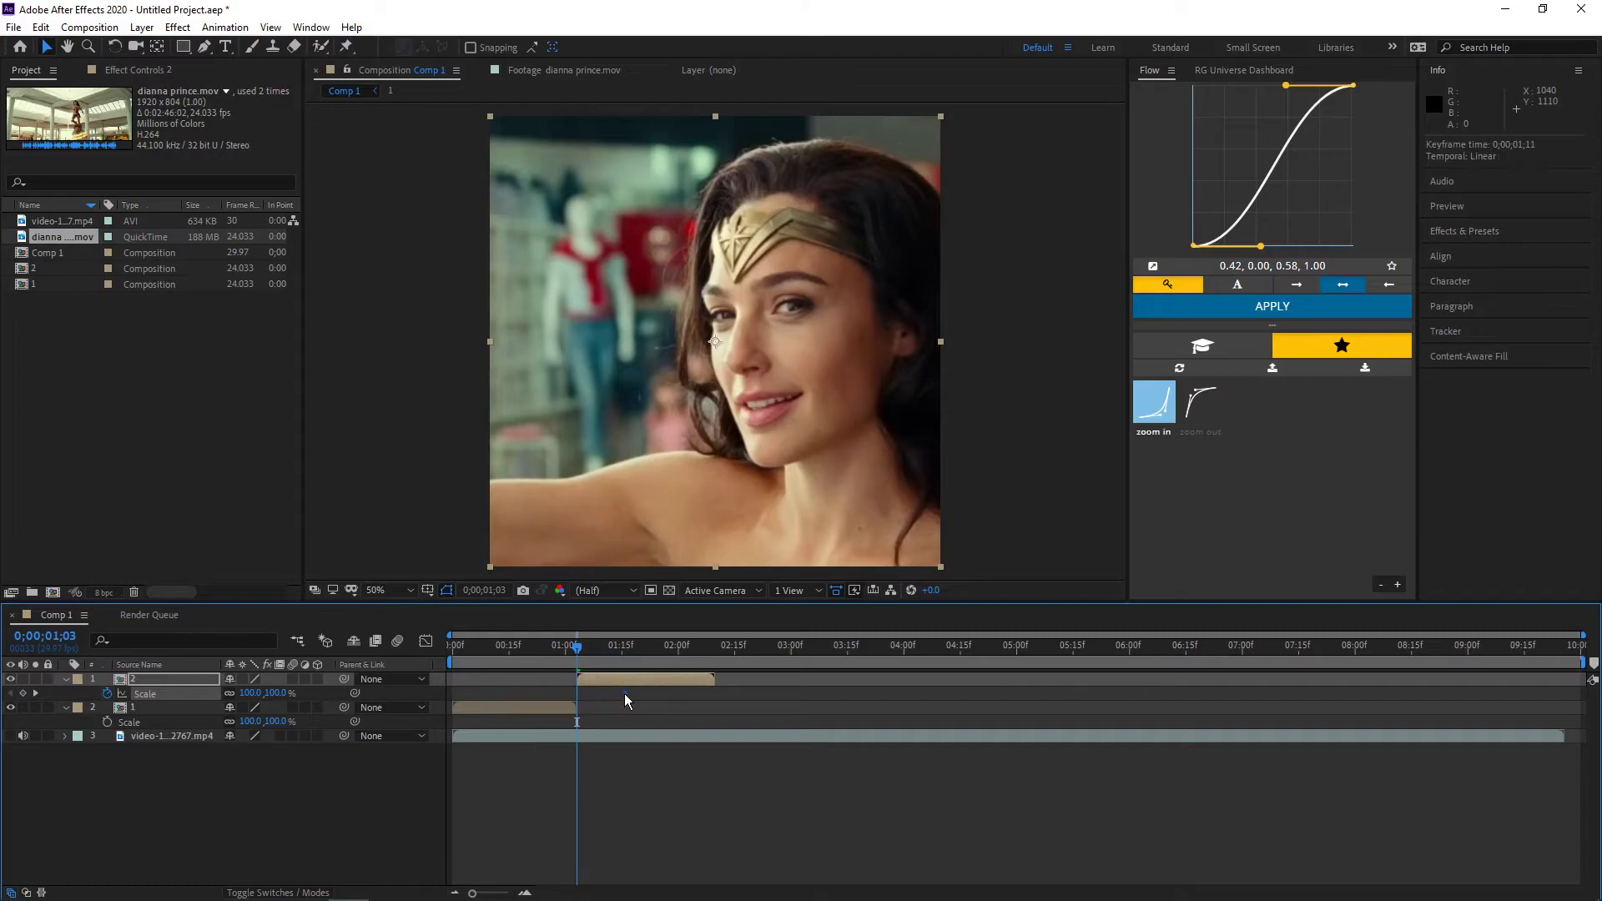
{"action": "left_click", "coordinate": [276, 693]}
{"action": "type", "text": "150"}
{"action": "key", "text": "Return"}
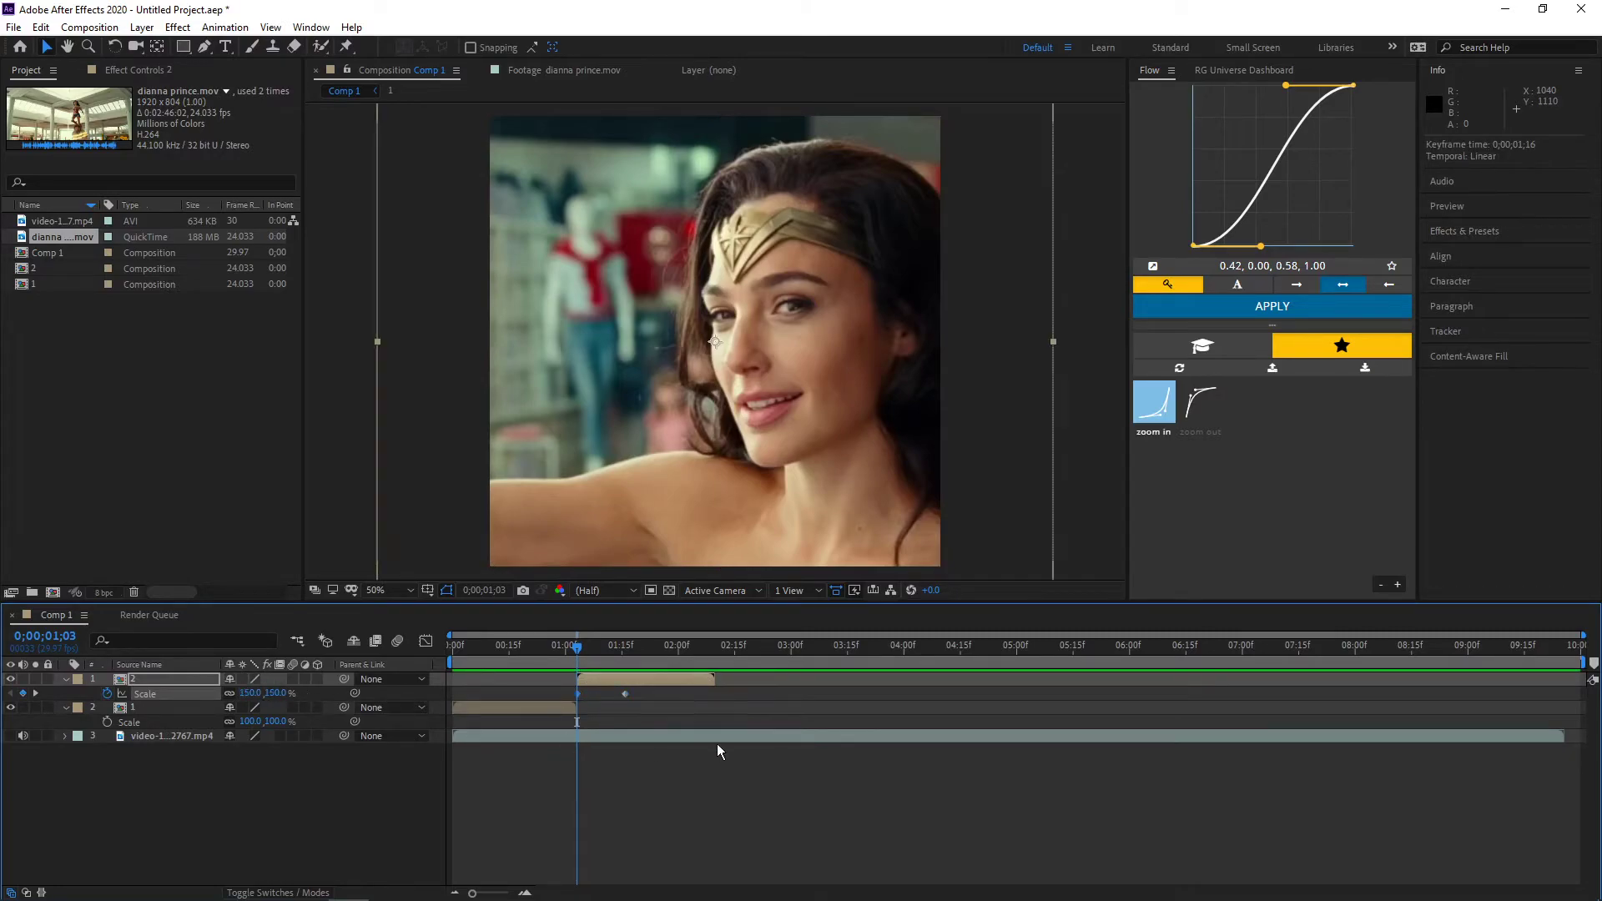
Copy layer 2's Scale keyframes to layer 1 and arrange them to rise from 100% to 150% at 0:00:01:03
{"action": "left_click_drag", "start_coordinate": [625, 693], "coordinate": [537, 686]}
{"action": "key", "text": "ctrl+c"}
{"action": "left_click", "coordinate": [556, 708]}
{"action": "key", "text": "ctrl+v"}
{"action": "key", "text": "u"}
{"action": "key", "text": "u"}
{"action": "left_click", "coordinate": [627, 804]}
{"action": "left_click_drag", "start_coordinate": [647, 722], "coordinate": [515, 737]}
Apply Easy Ease to all the Scale keyframes on layers 1 and 2
{"action": "left_click_drag", "start_coordinate": [673, 685], "coordinate": [539, 698]}
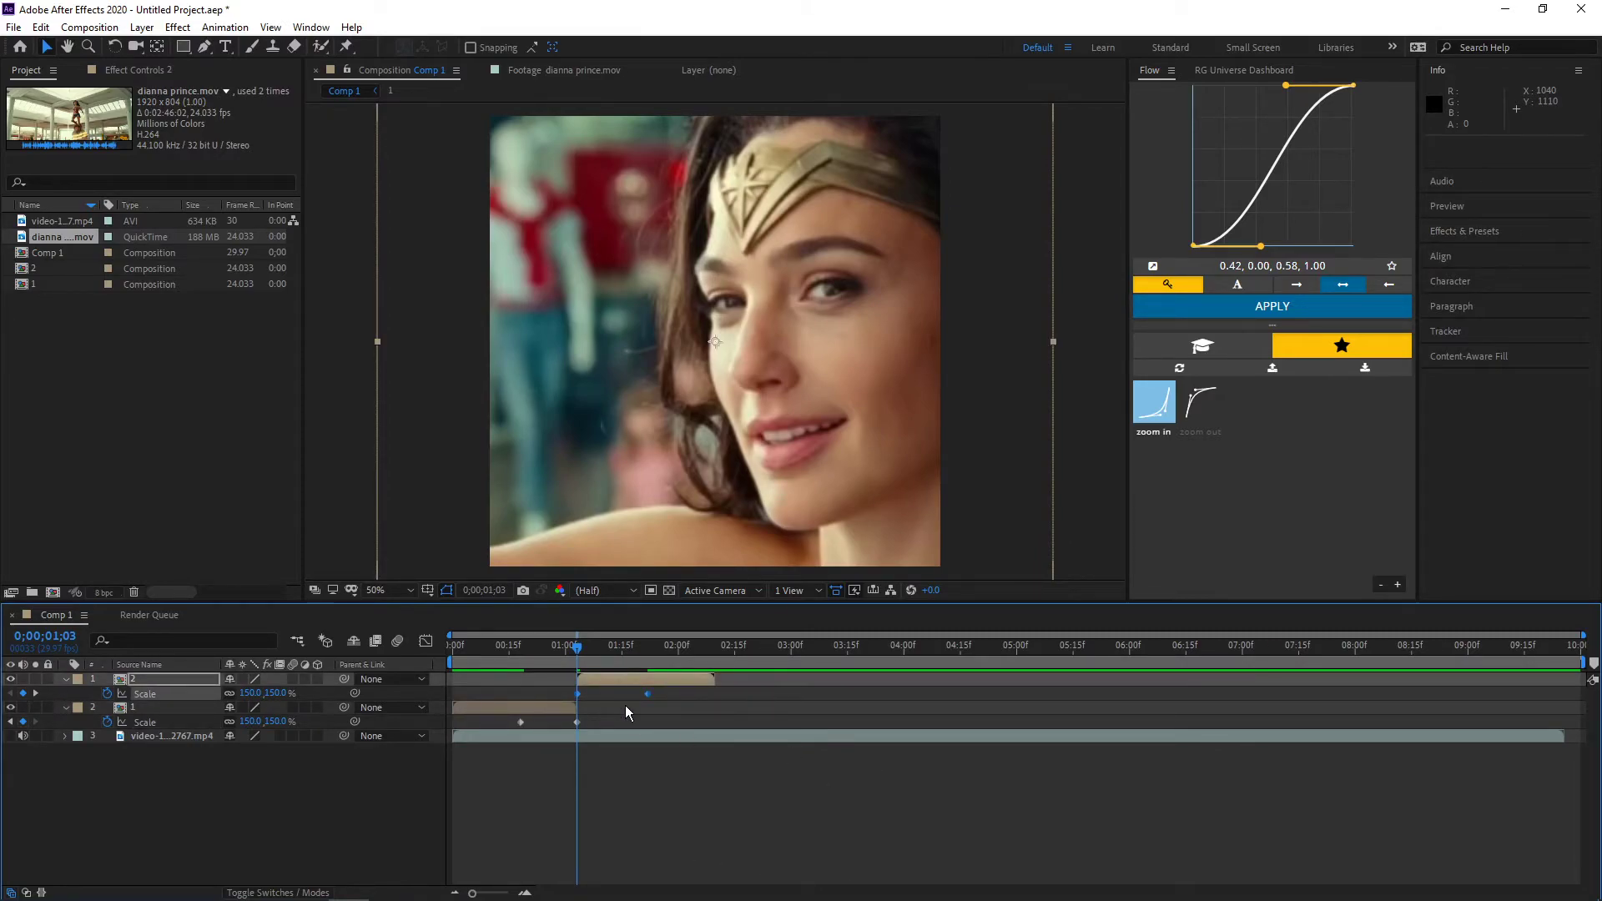
{"action": "left_click_drag", "start_coordinate": [612, 727], "coordinate": [541, 737]}
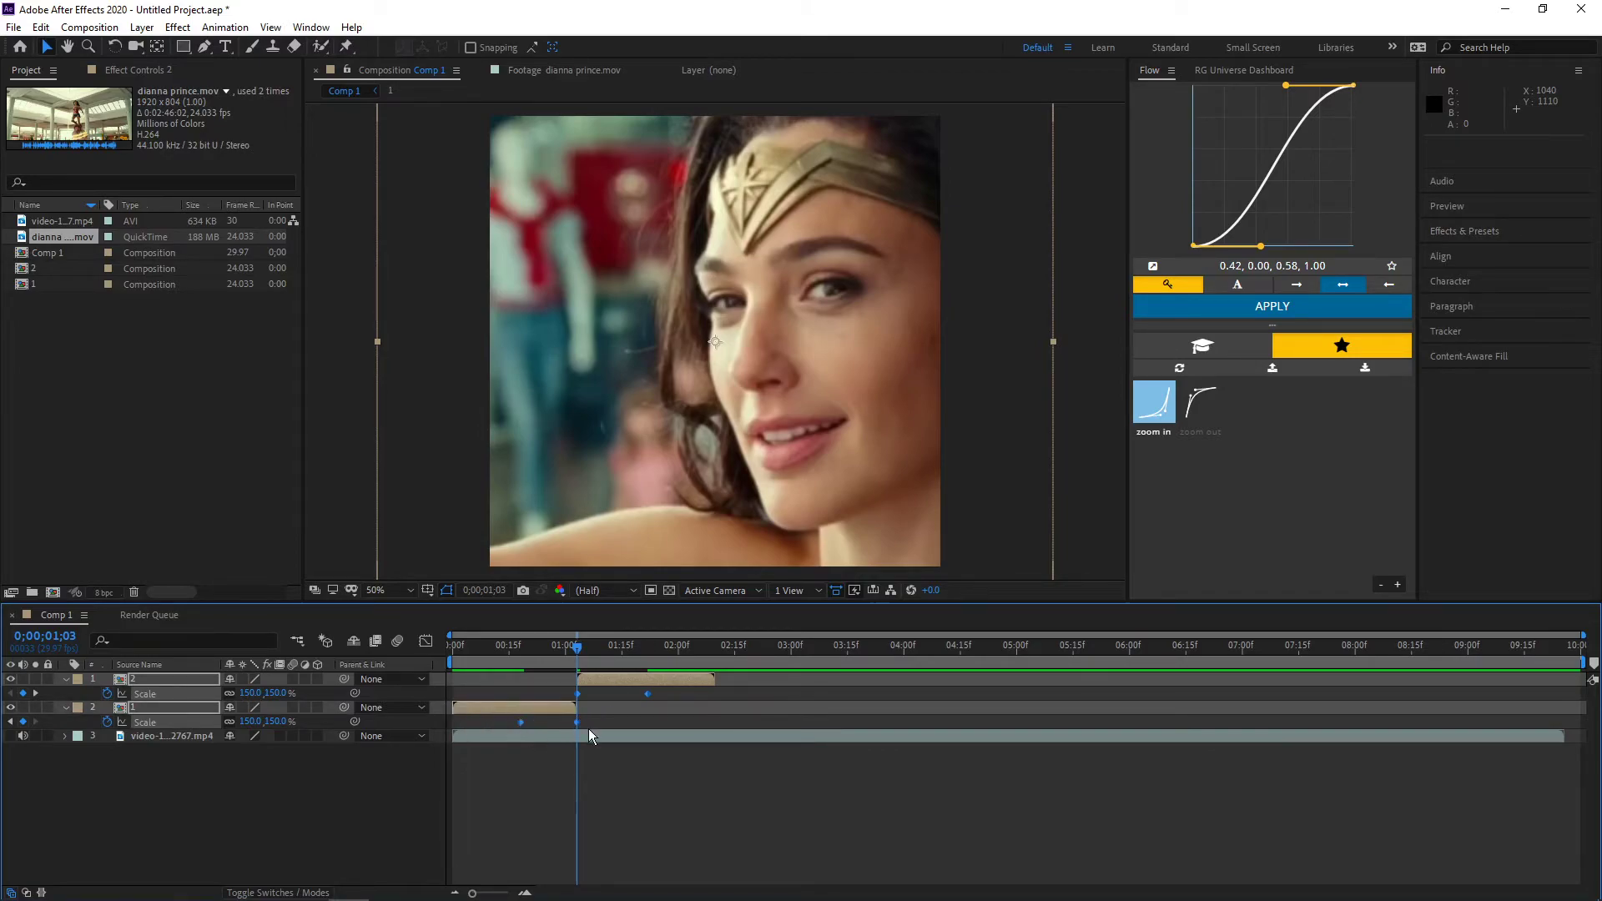
{"action": "right_click", "coordinate": [574, 723]}
{"action": "mouse_move", "coordinate": [639, 711]}
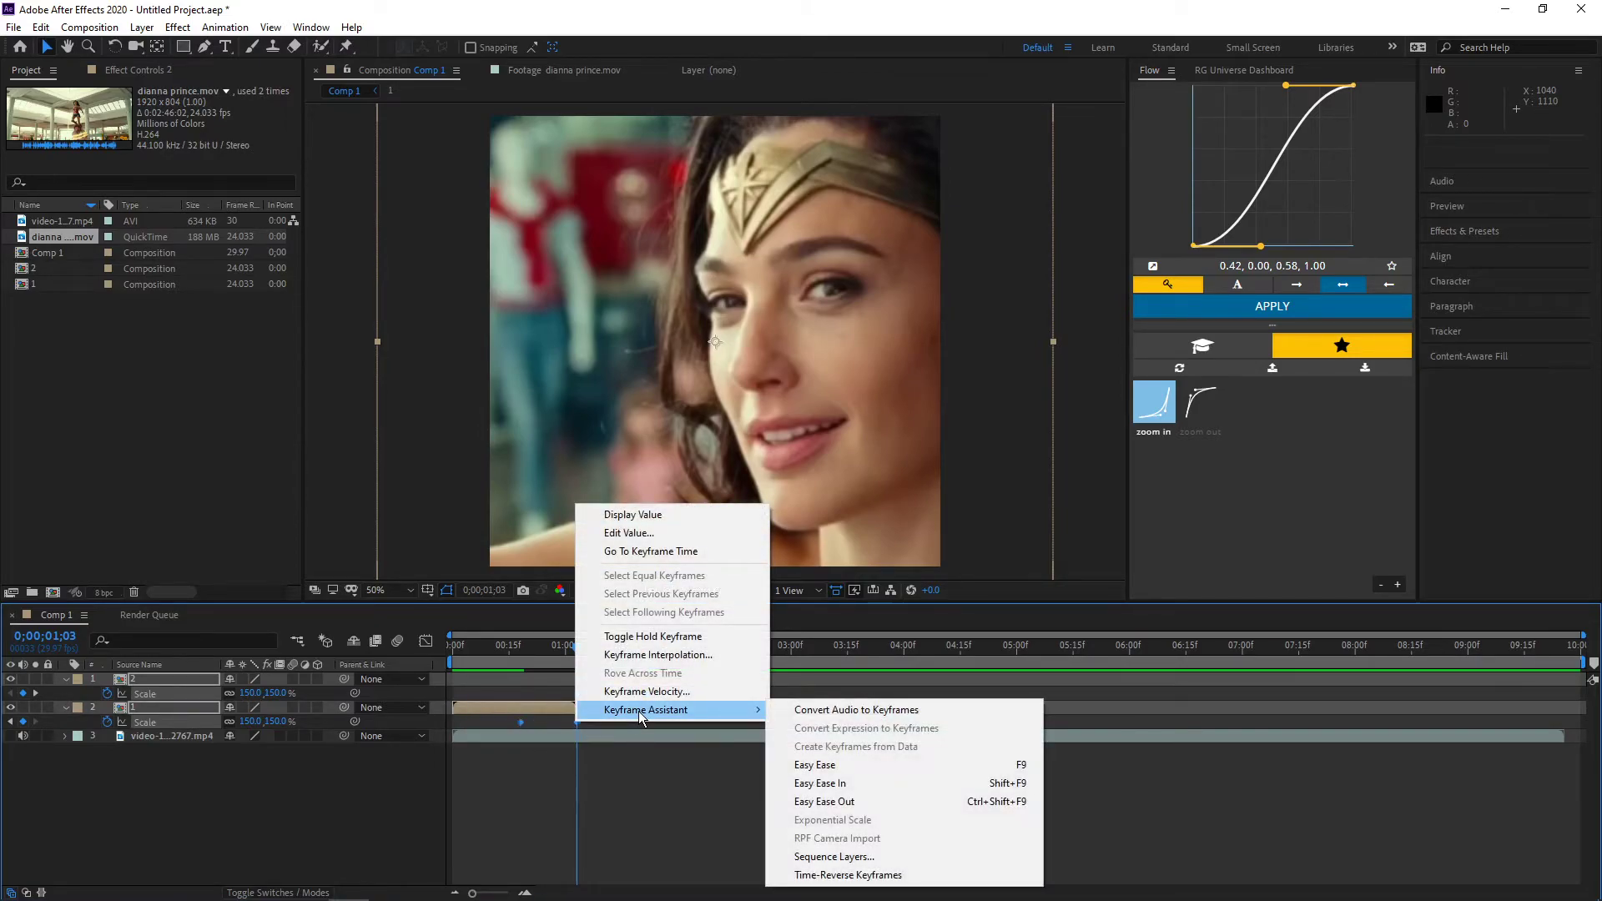
{"action": "left_click", "coordinate": [866, 766]}
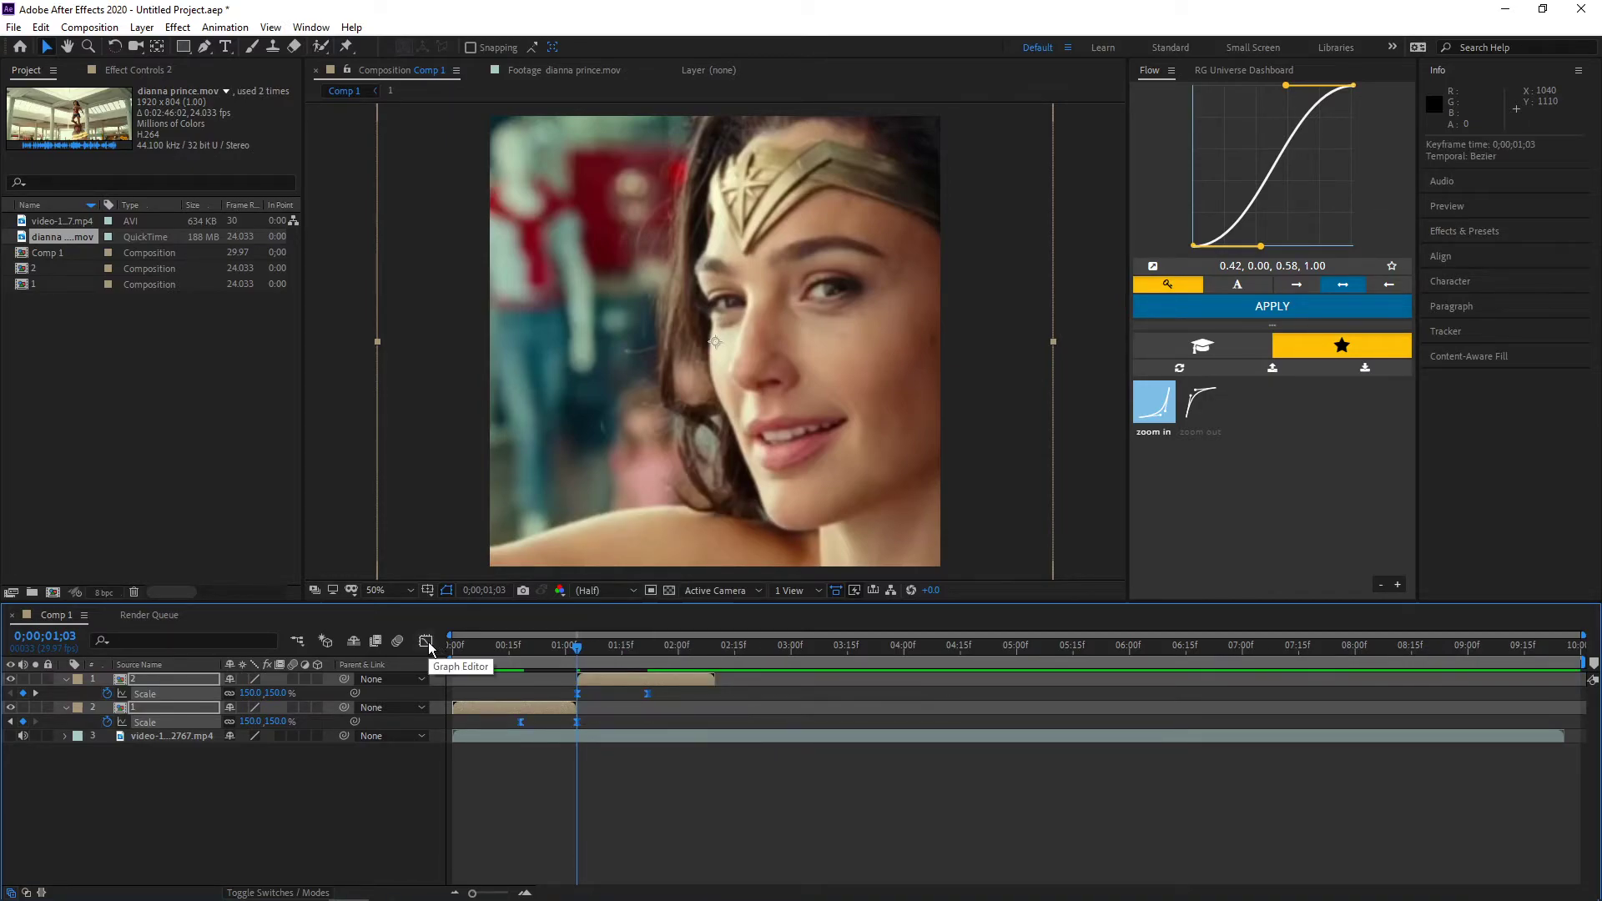
Show the Scale value graph in the Graph Editor and bend both curves into a steep peak at the cut
{"action": "left_click", "coordinate": [425, 641]}
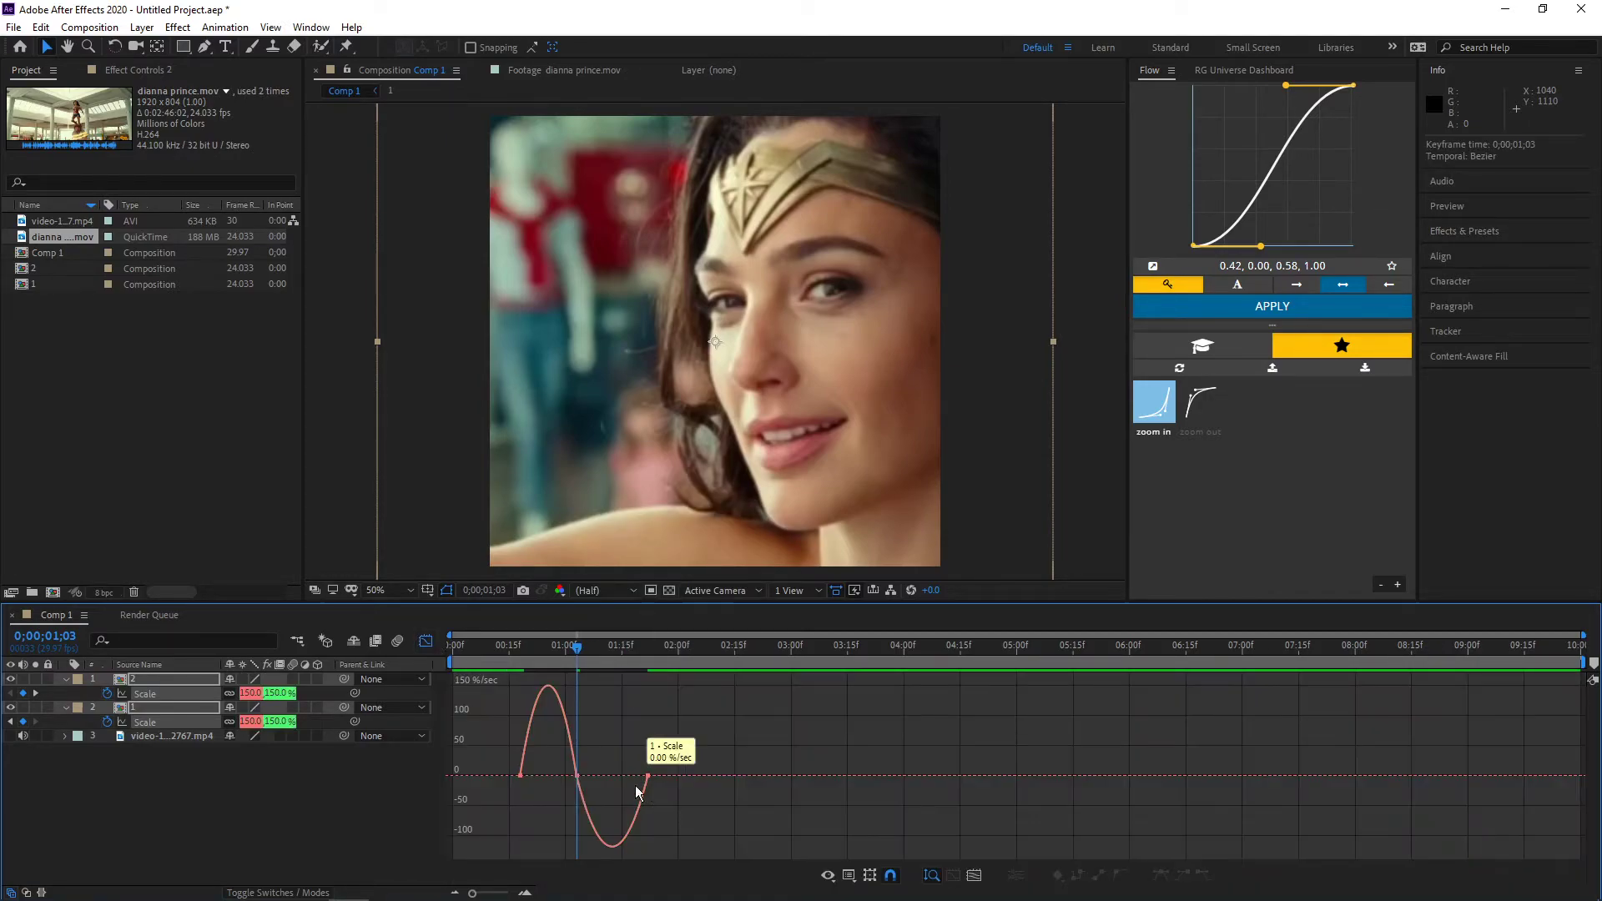
{"action": "left_click", "coordinate": [828, 876]}
{"action": "left_click", "coordinate": [905, 697]}
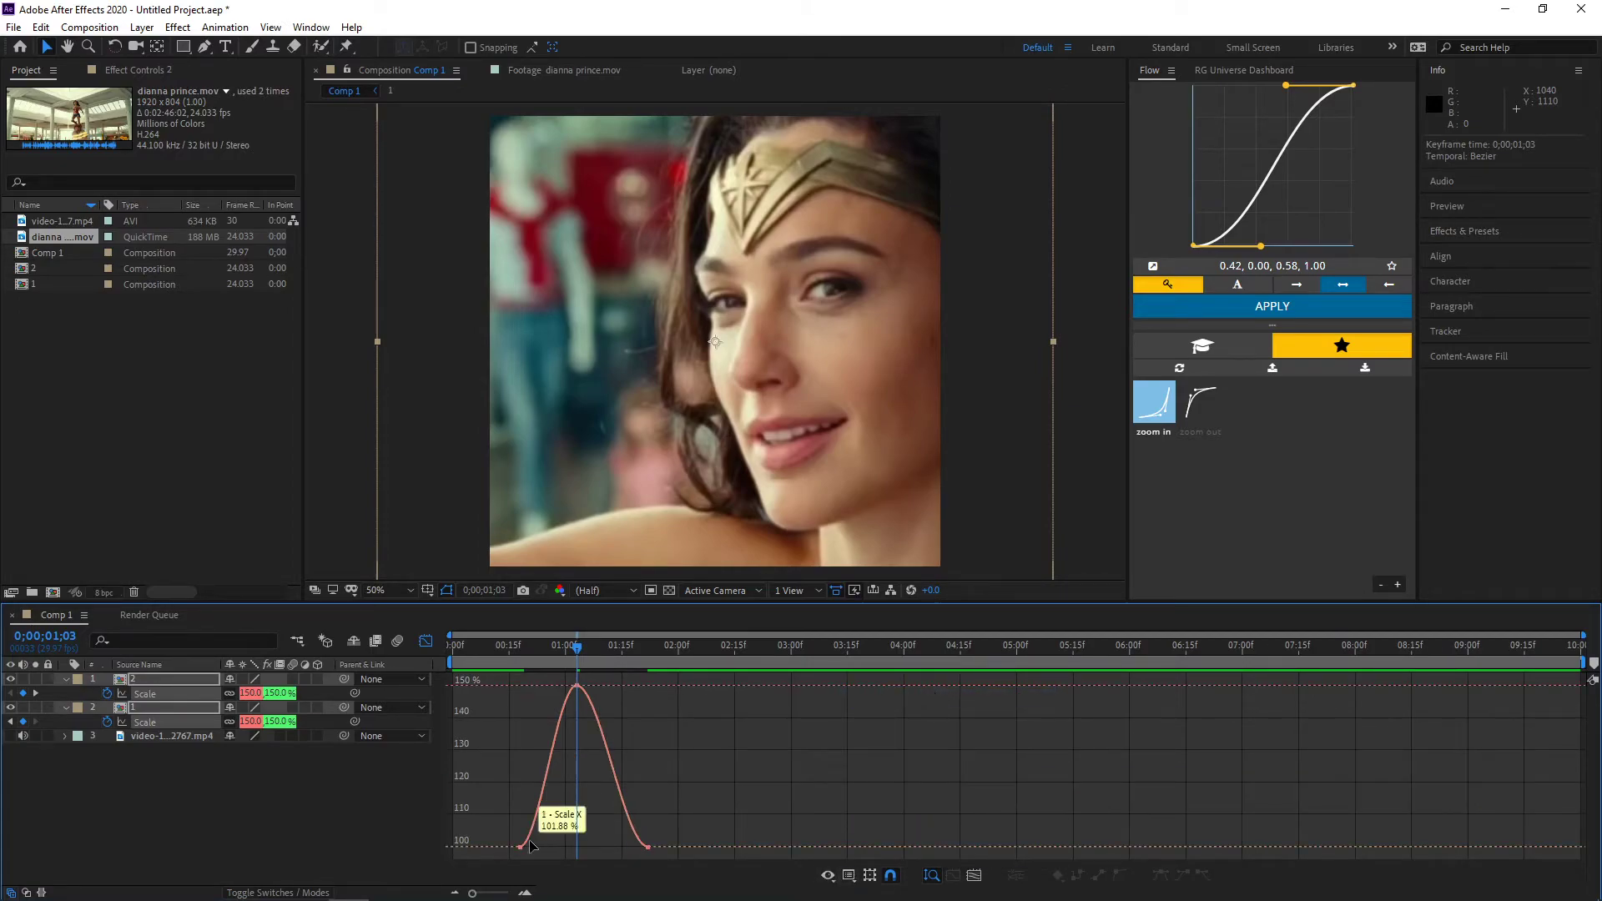
{"action": "left_click_drag", "start_coordinate": [573, 686], "coordinate": [560, 844]}
{"action": "left_click", "coordinate": [623, 804]}
{"action": "left_click_drag", "start_coordinate": [600, 686], "coordinate": [594, 843]}
Play back the zoom transition between the two clips and close the Graph Editor
{"action": "key", "text": "space"}
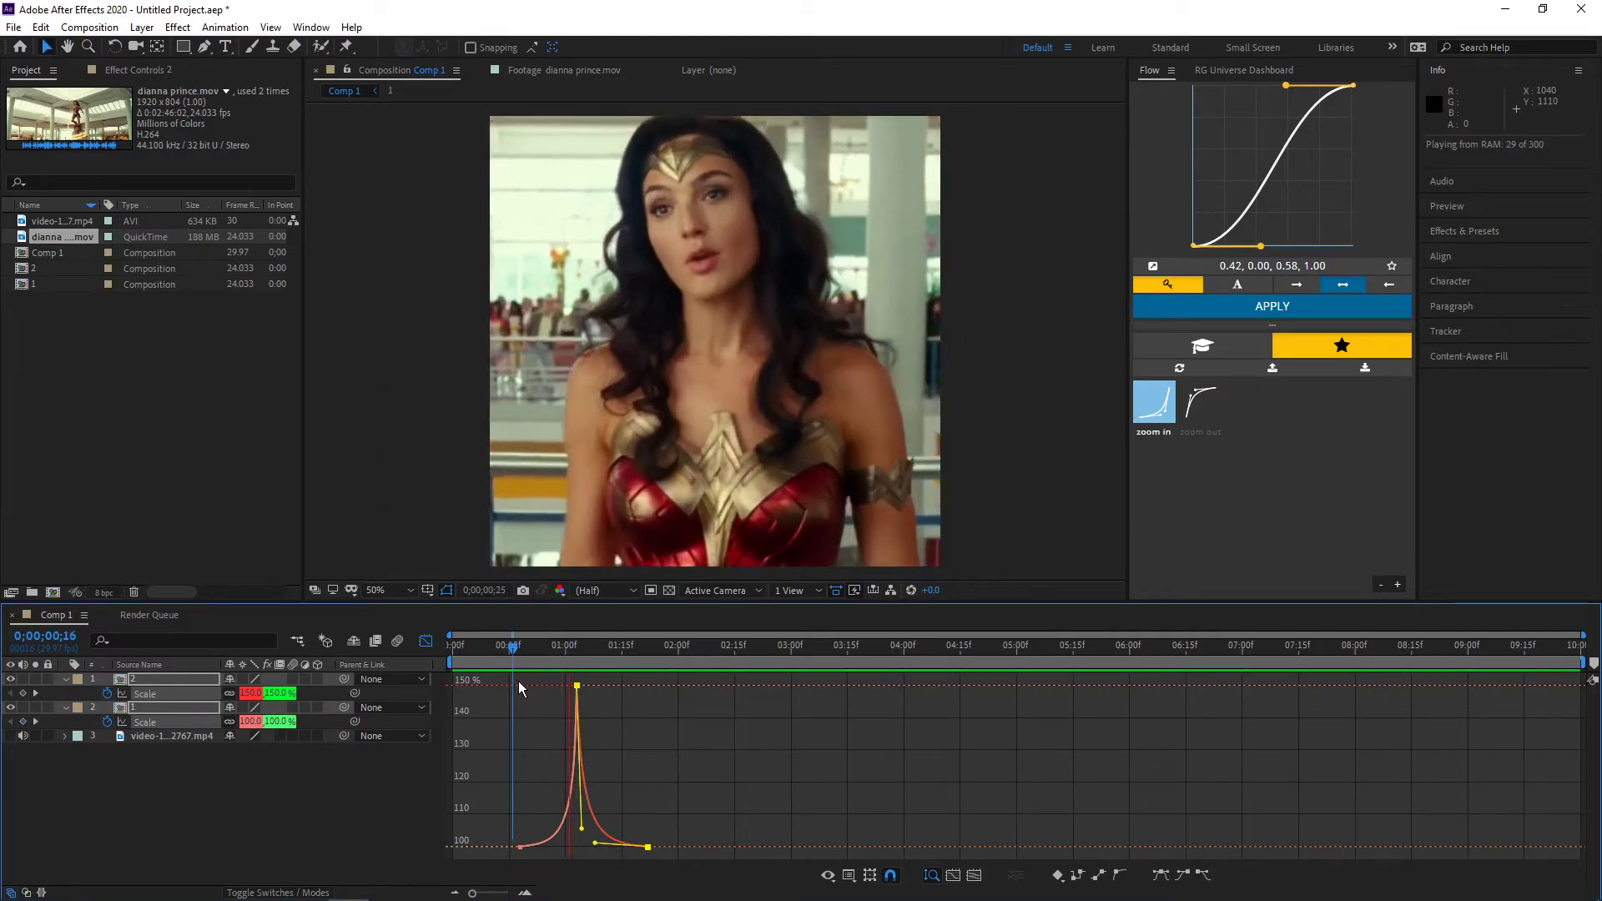
{"action": "key", "text": "space"}
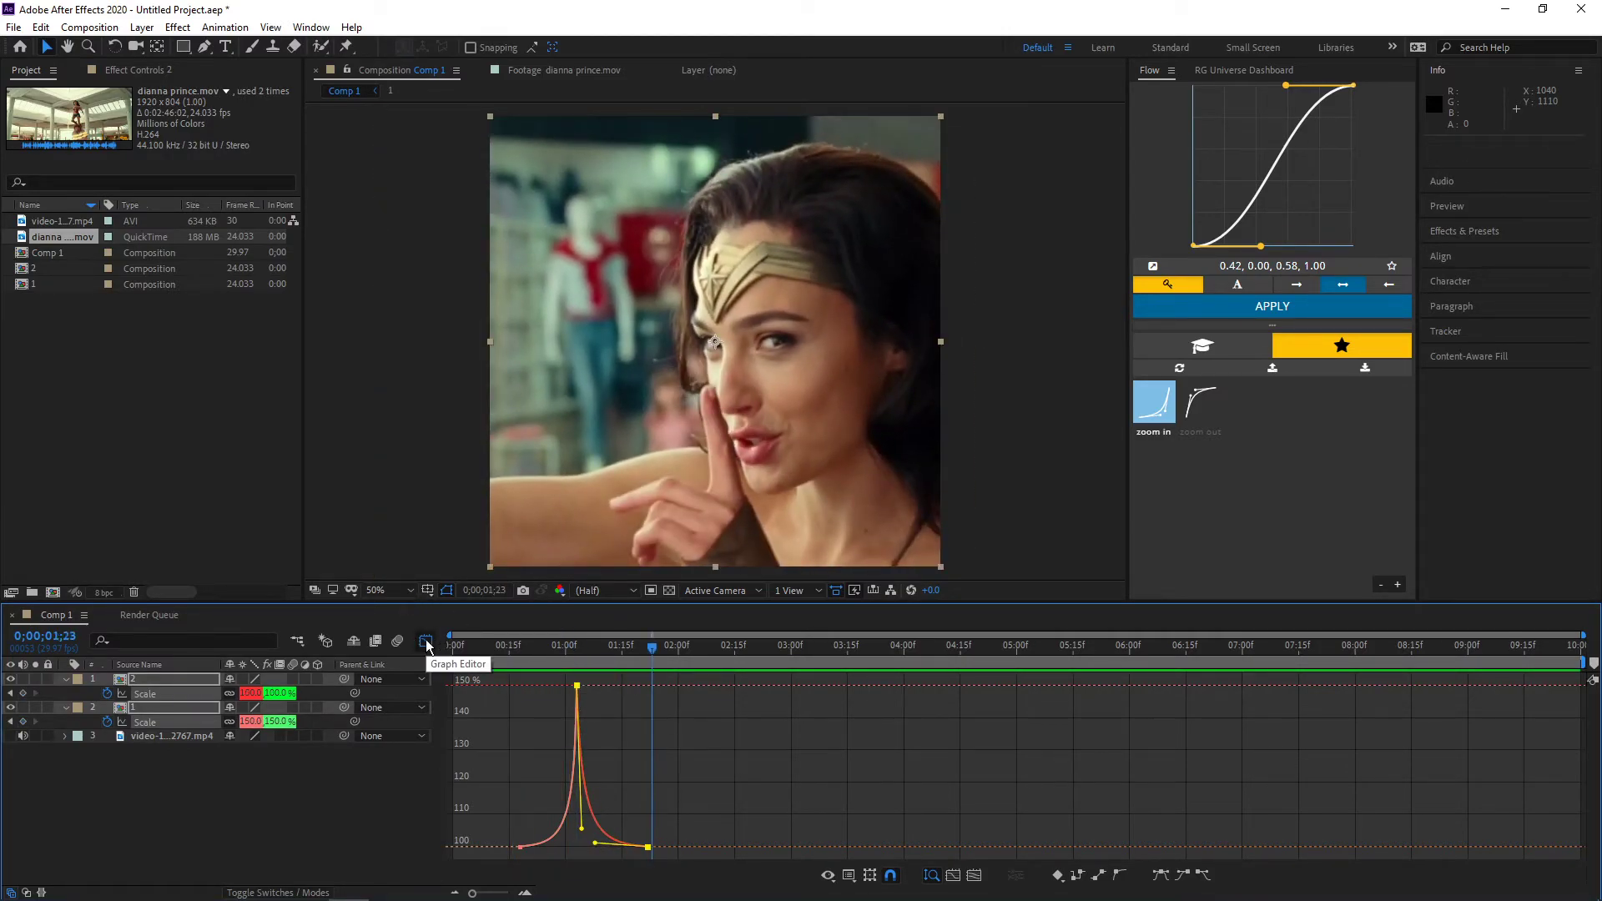
{"action": "left_click", "coordinate": [427, 642]}
Return the playhead to 0:00:00:00 and add Comp 1 to the Render Queue
{"action": "left_click", "coordinate": [704, 702]}
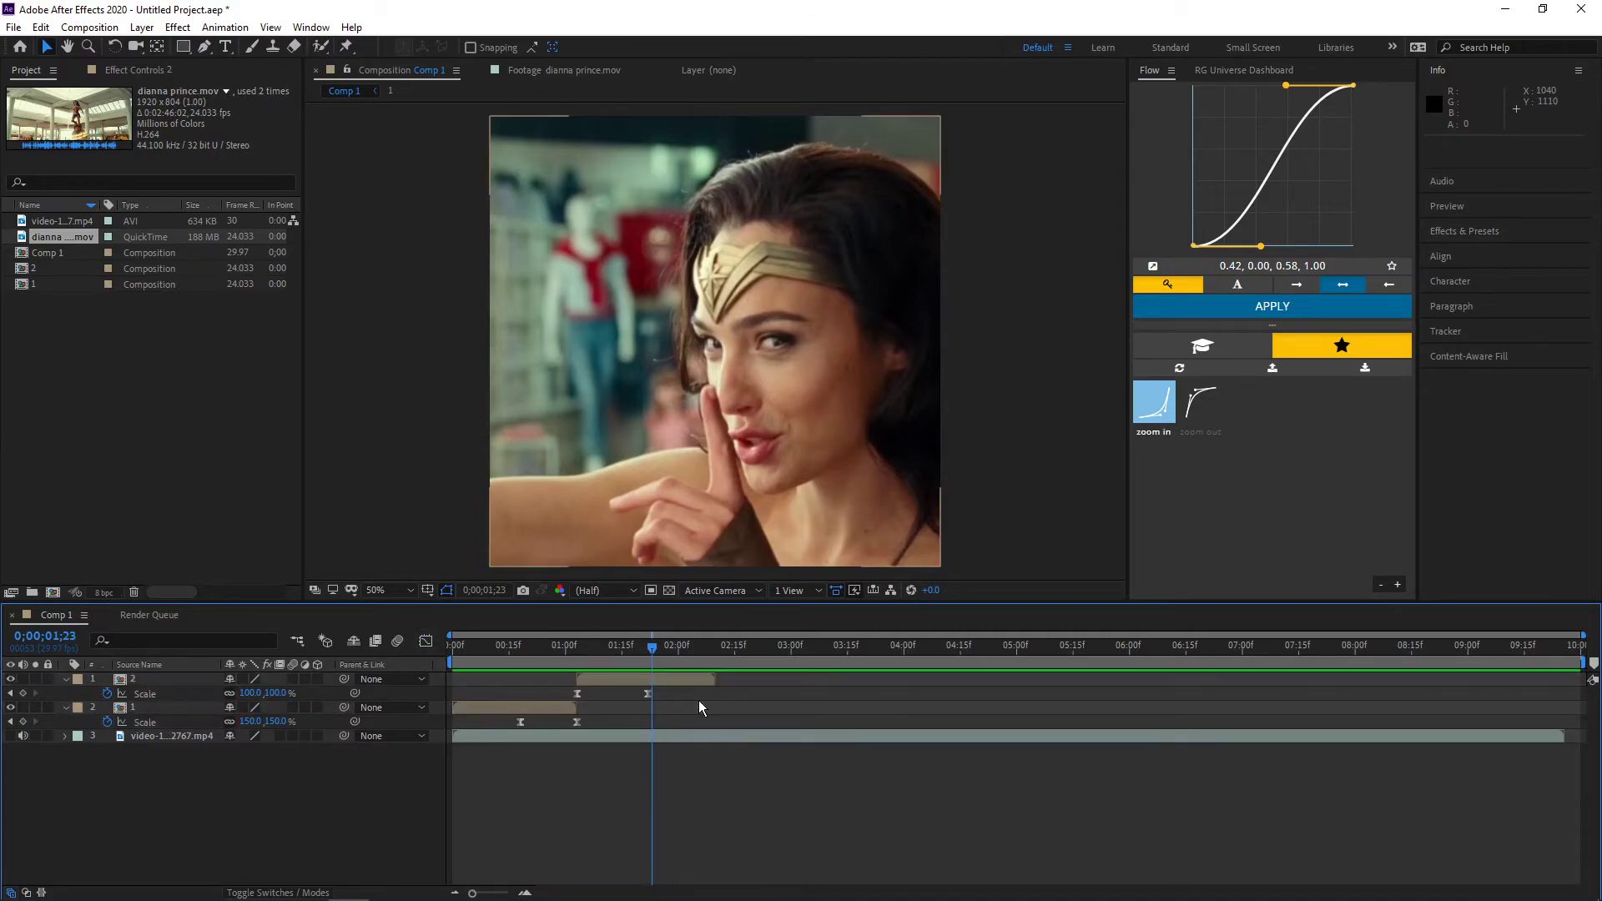
{"action": "left_click_drag", "start_coordinate": [656, 651], "coordinate": [401, 667]}
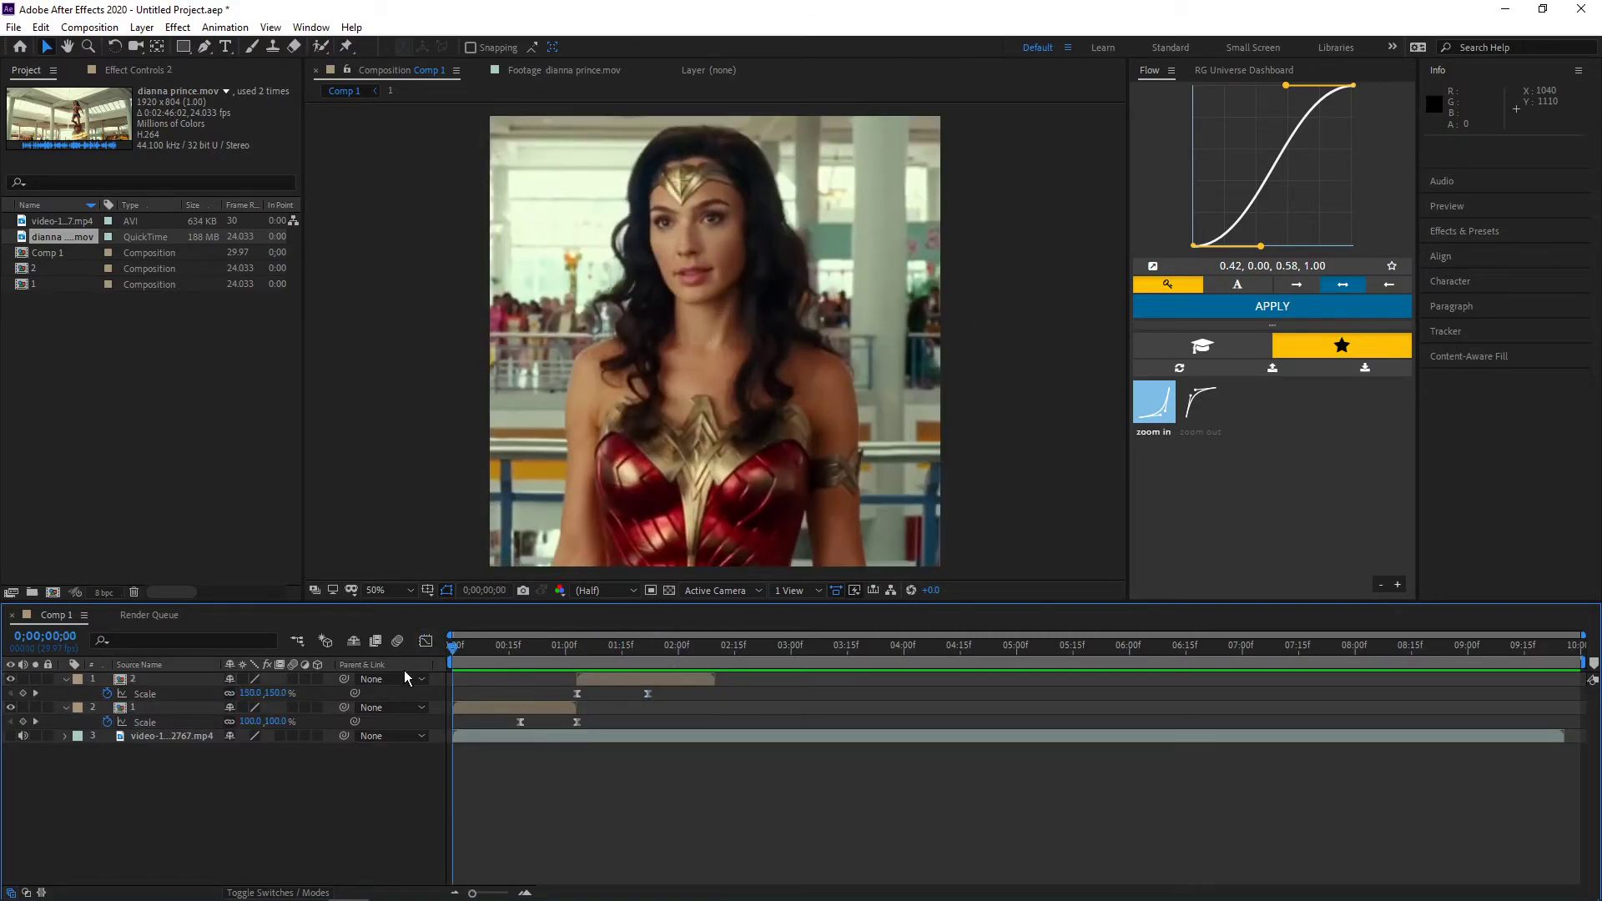
{"action": "left_click", "coordinate": [89, 28]}
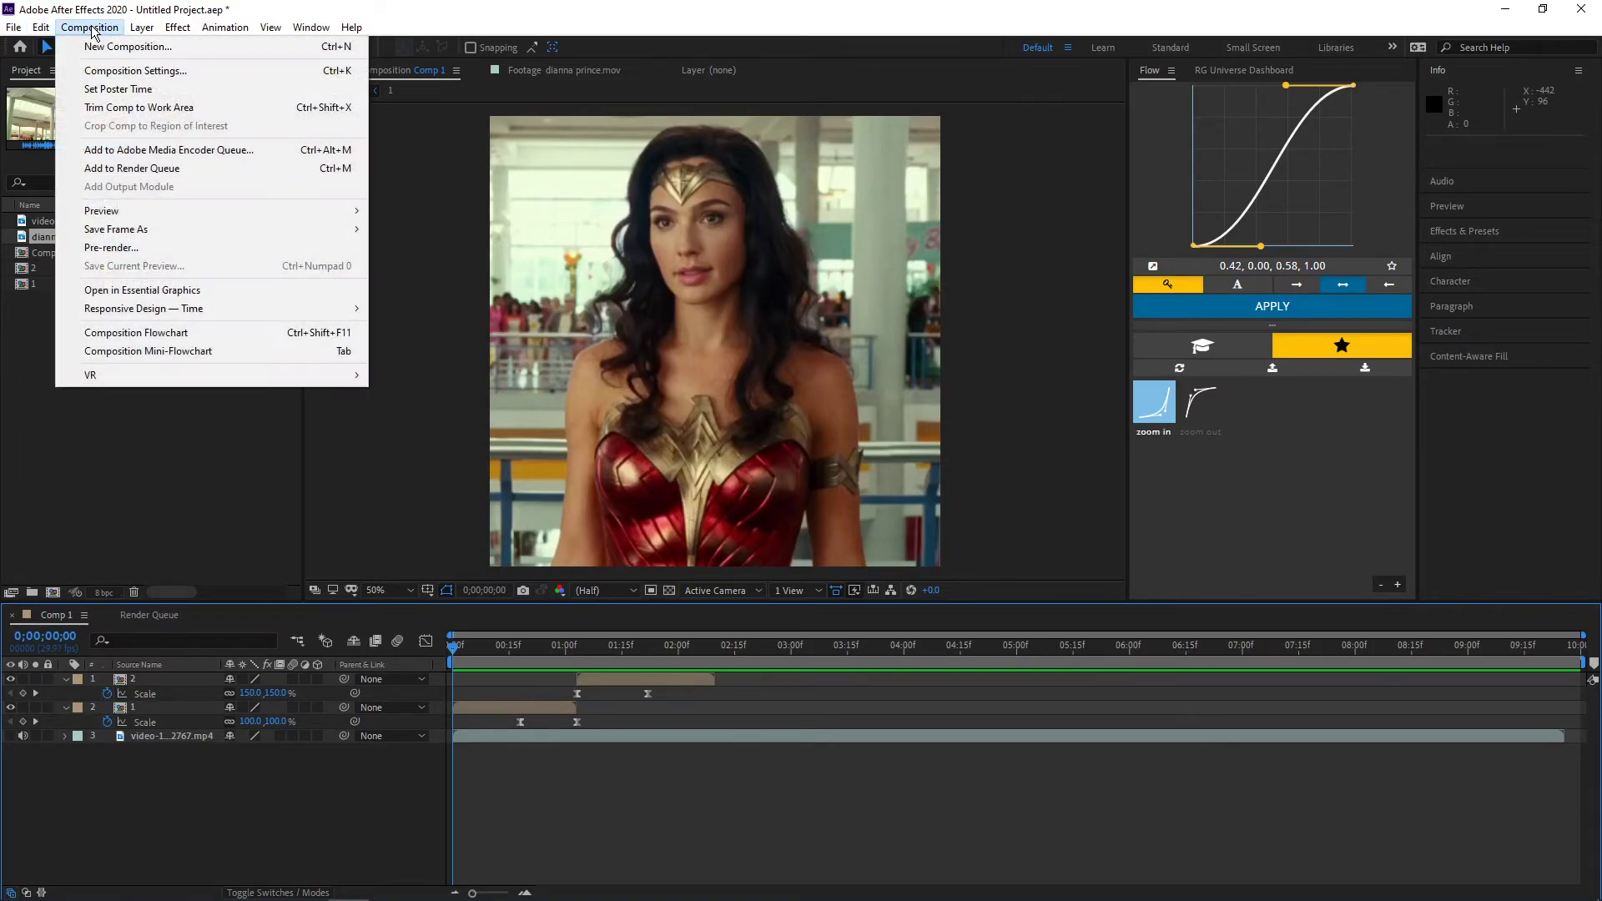
{"action": "left_click", "coordinate": [222, 167]}
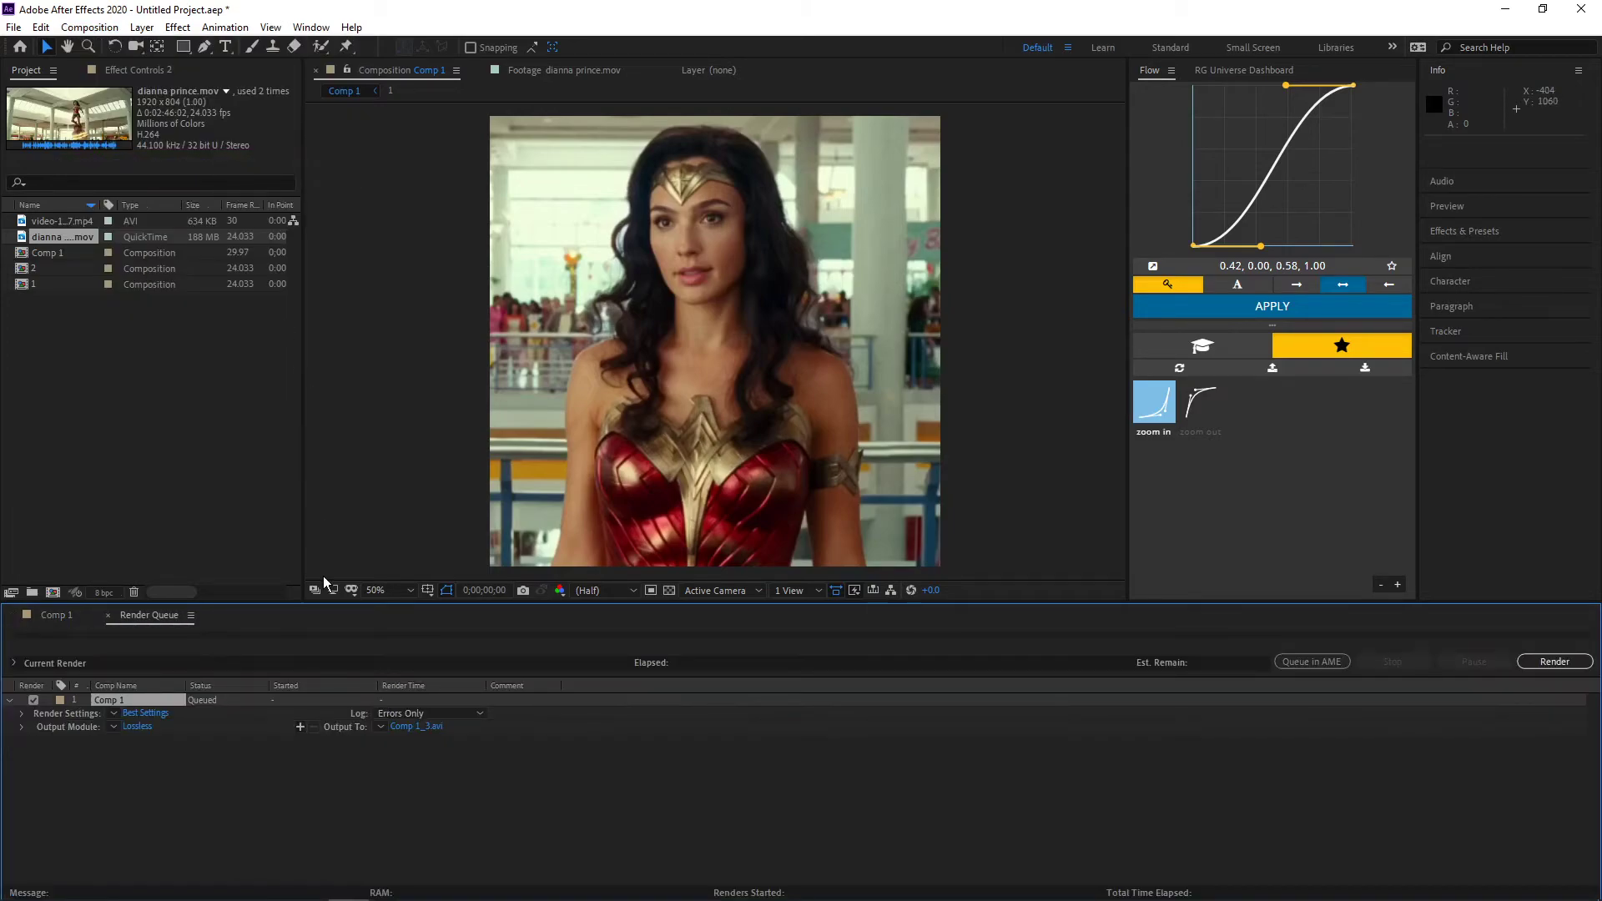
Inspect the queued Comp 1's output destination and render settings, closing both dialogs without changes
{"action": "left_click", "coordinate": [426, 727]}
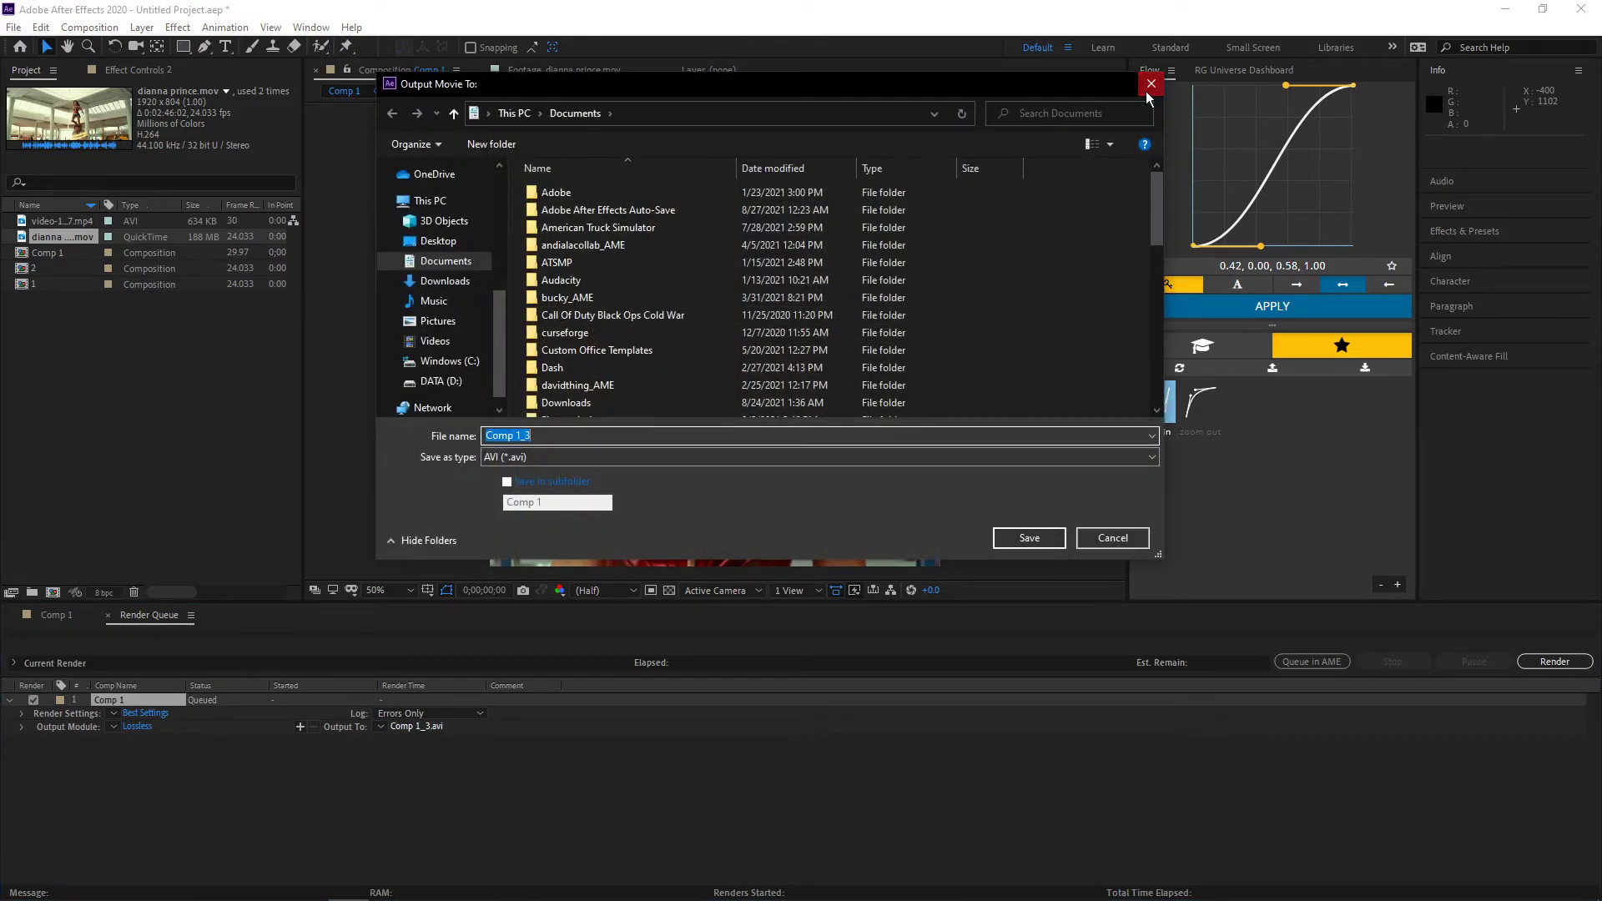
{"action": "left_click", "coordinate": [1147, 93]}
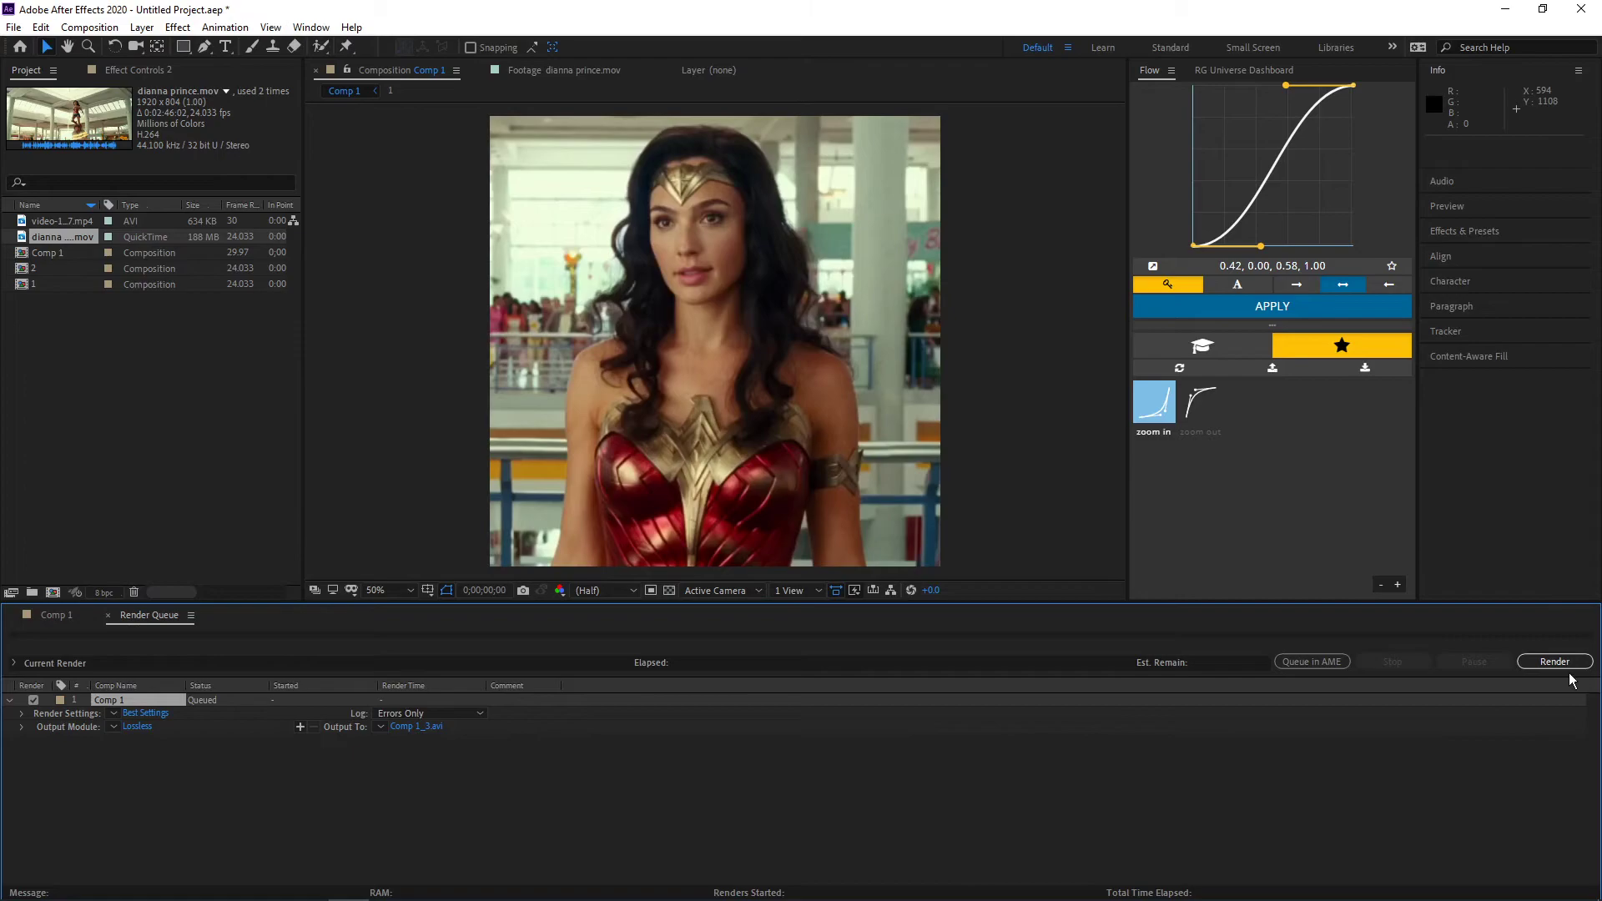
{"action": "left_click", "coordinate": [146, 712]}
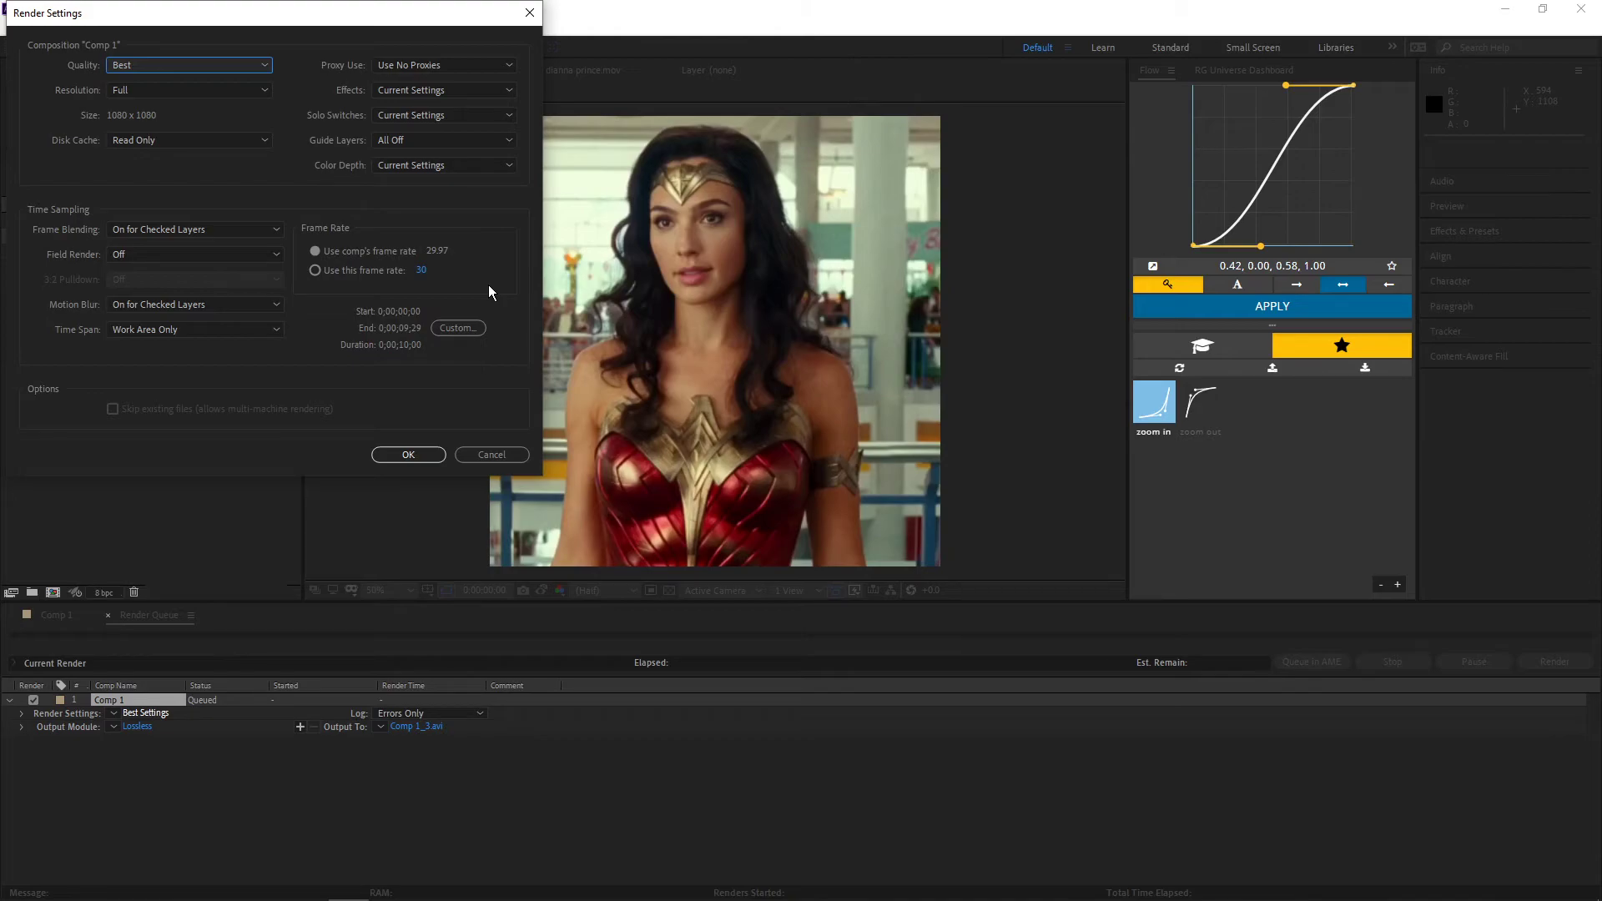
{"action": "left_click", "coordinate": [530, 12]}
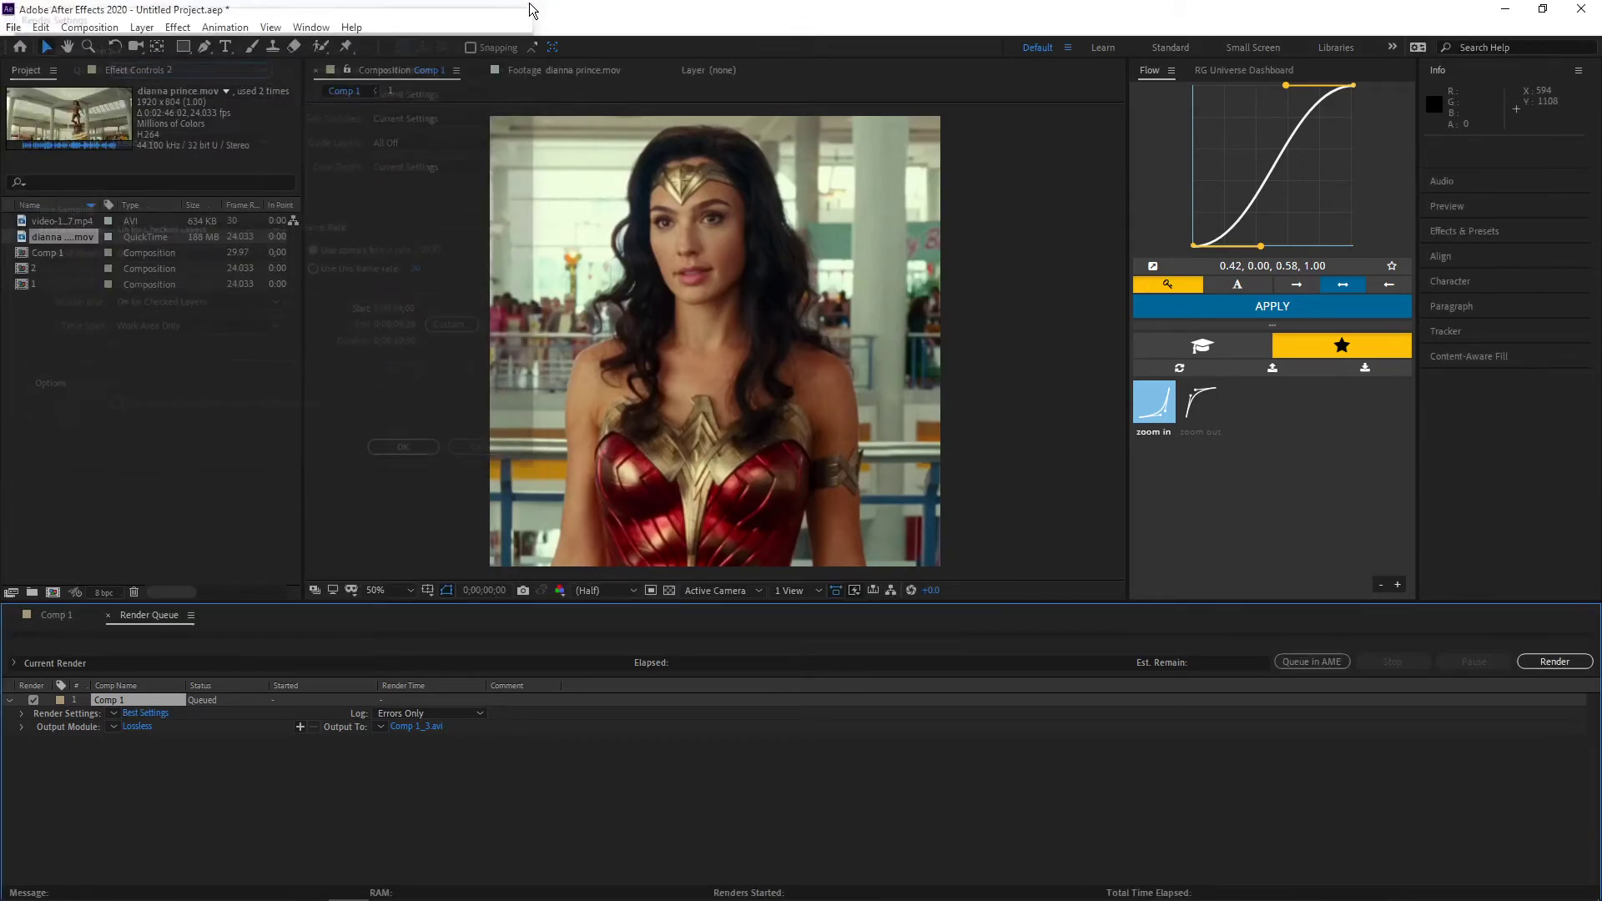
Start rendering Comp 1, stop the render and return to the Comp 1 timeline
{"action": "left_click", "coordinate": [1547, 659]}
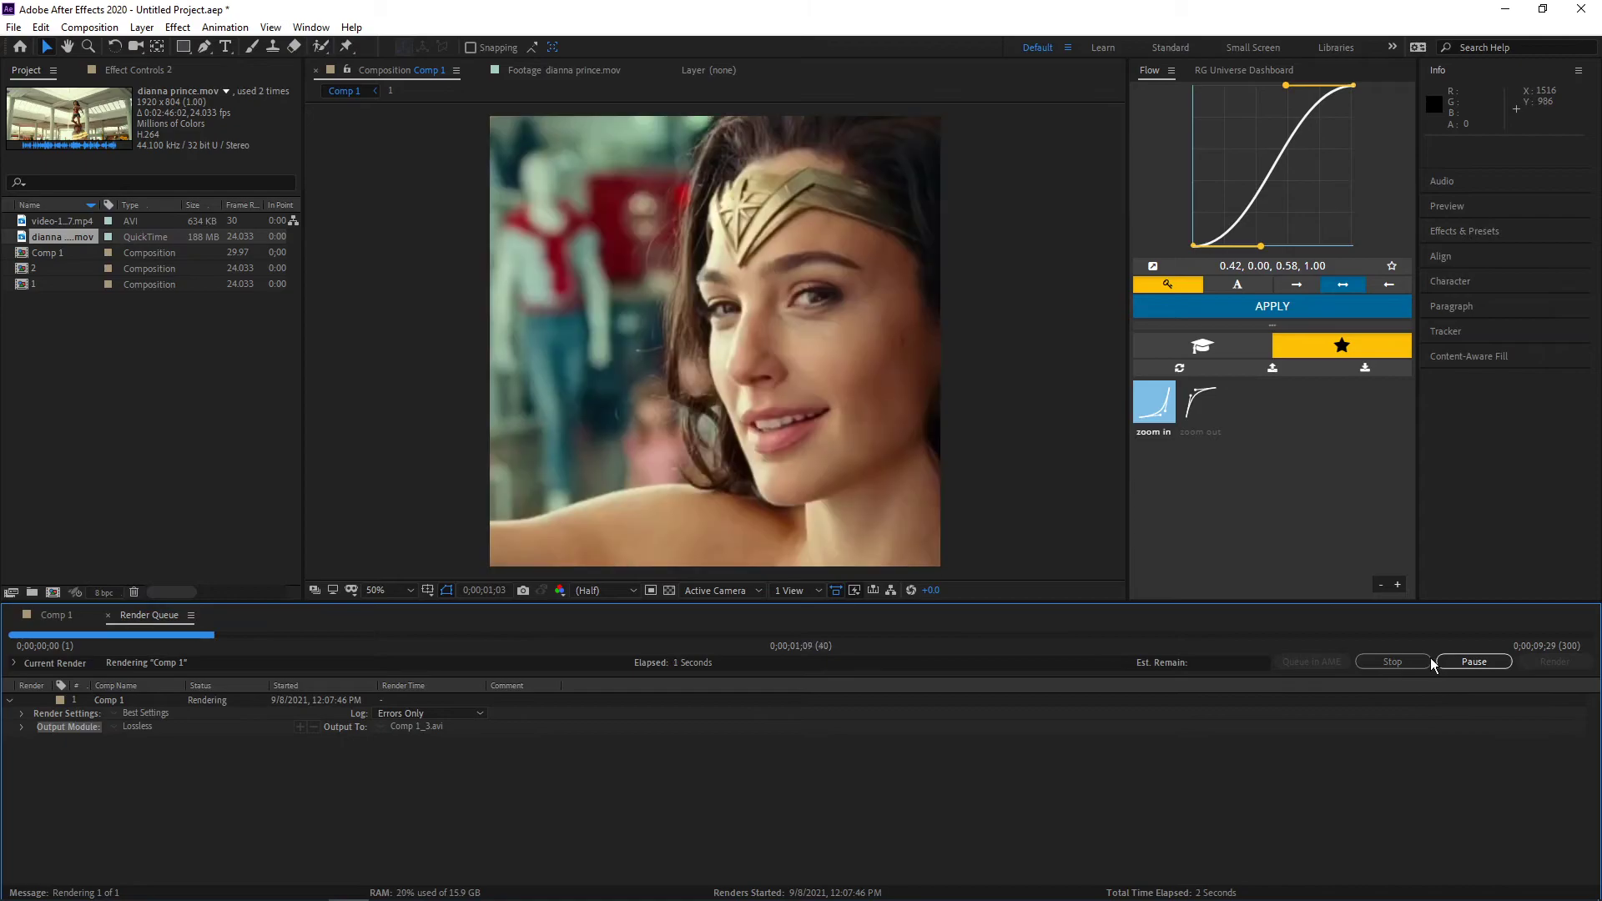
{"action": "left_click", "coordinate": [1384, 662]}
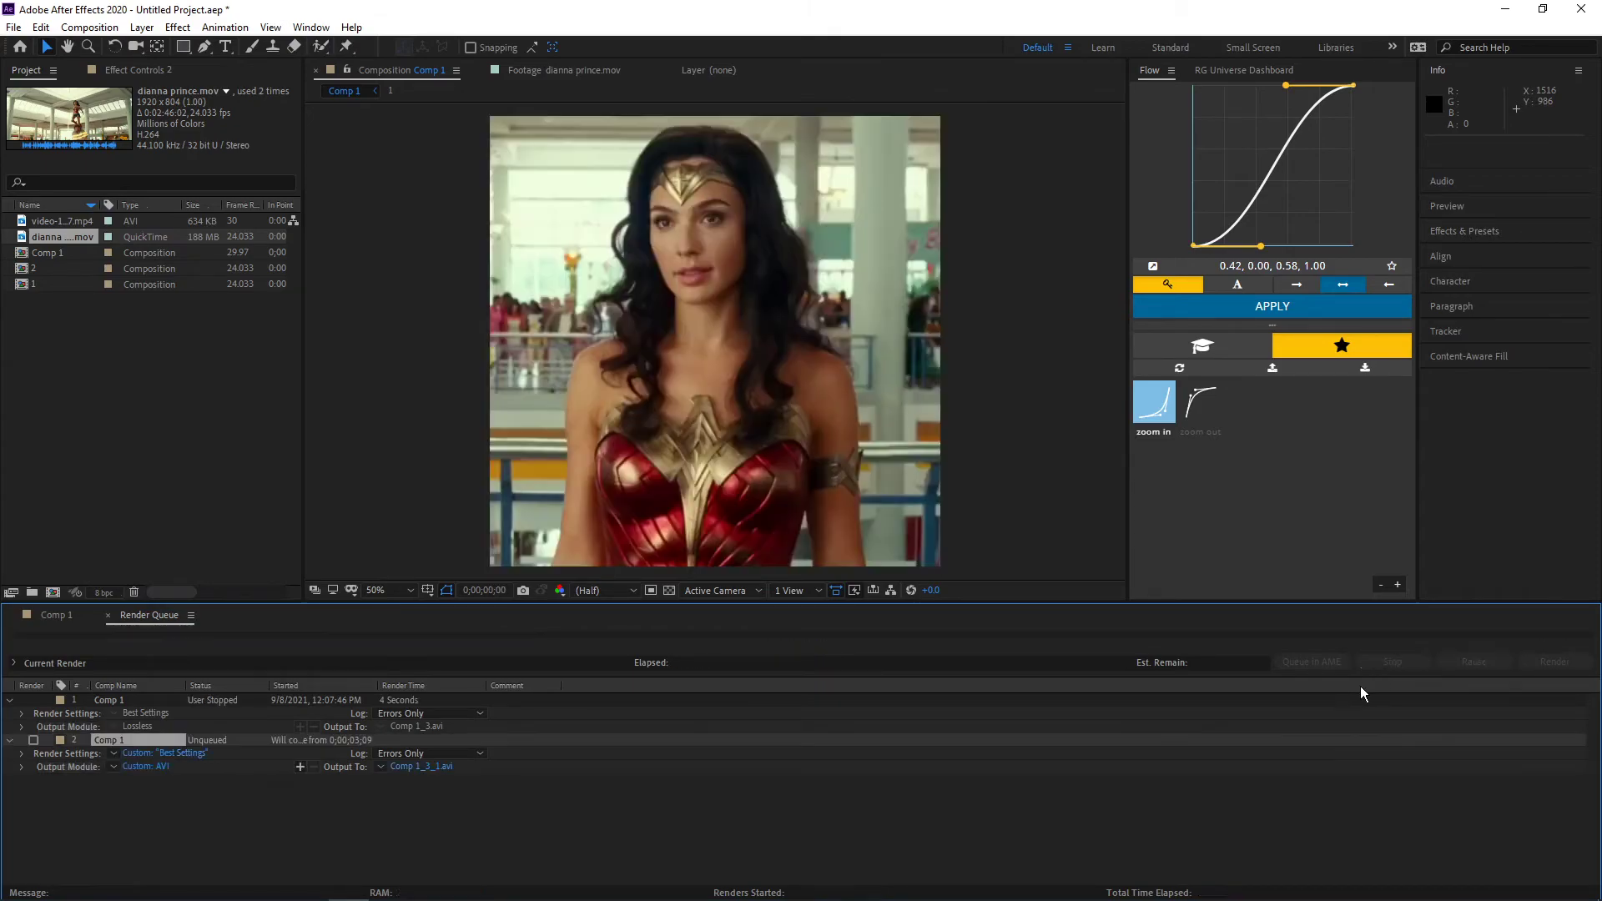
{"action": "left_click", "coordinate": [63, 618]}
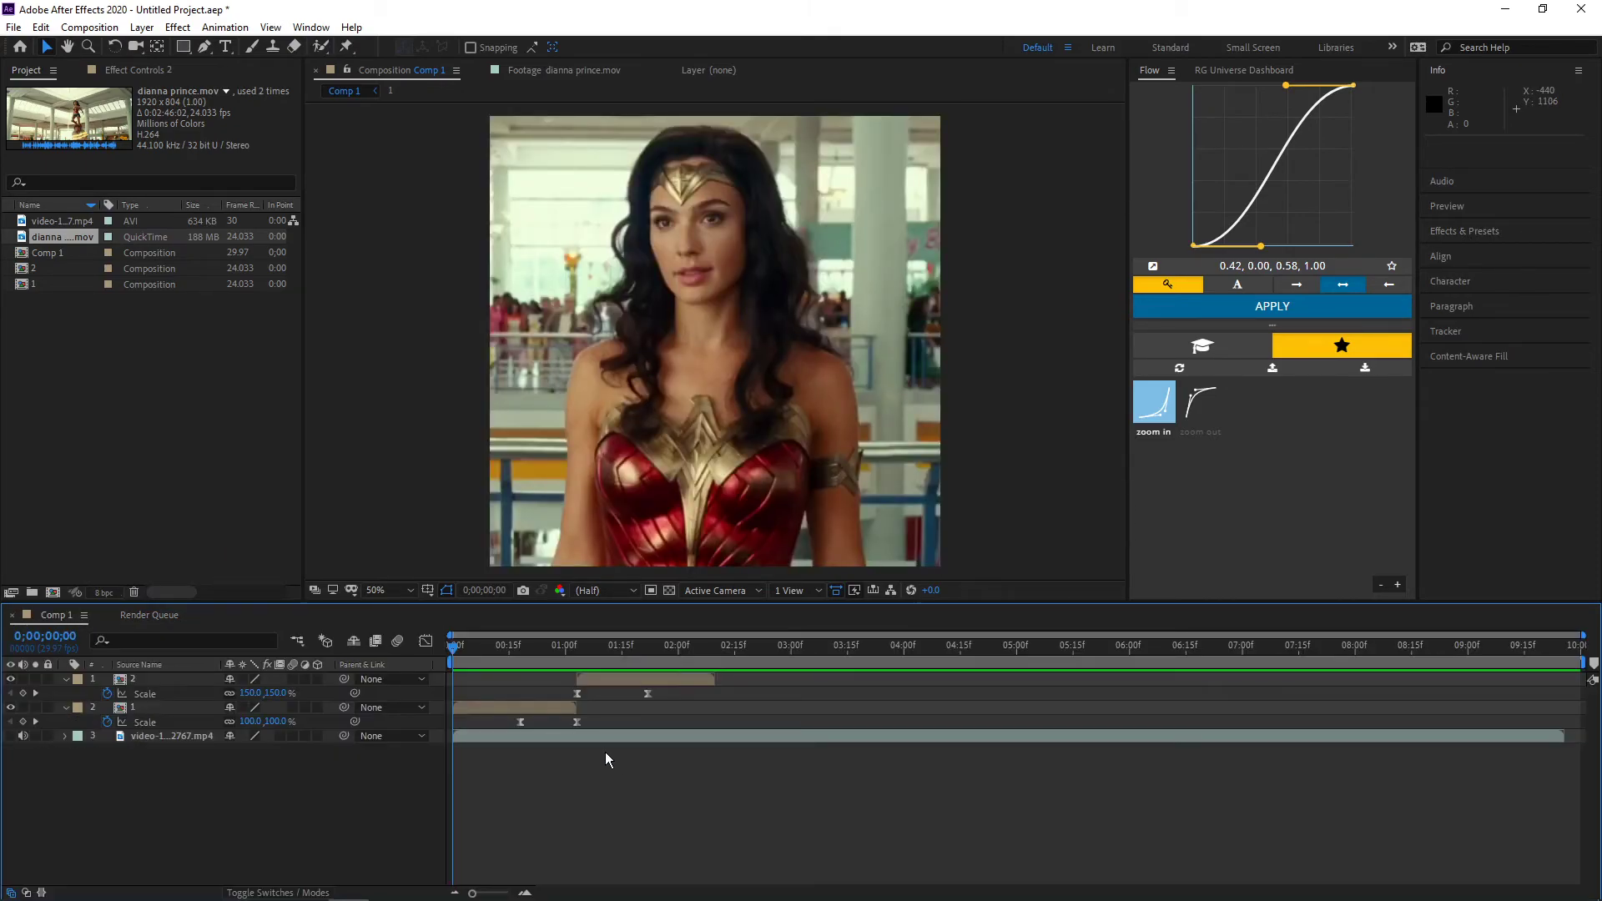
Look at the project's save dialog and Save As options, leaving both without saving
{"action": "key", "text": "ctrl+s"}
{"action": "left_click", "coordinate": [1152, 84]}
{"action": "left_click", "coordinate": [13, 27]}
{"action": "mouse_move", "coordinate": [14, 30]}
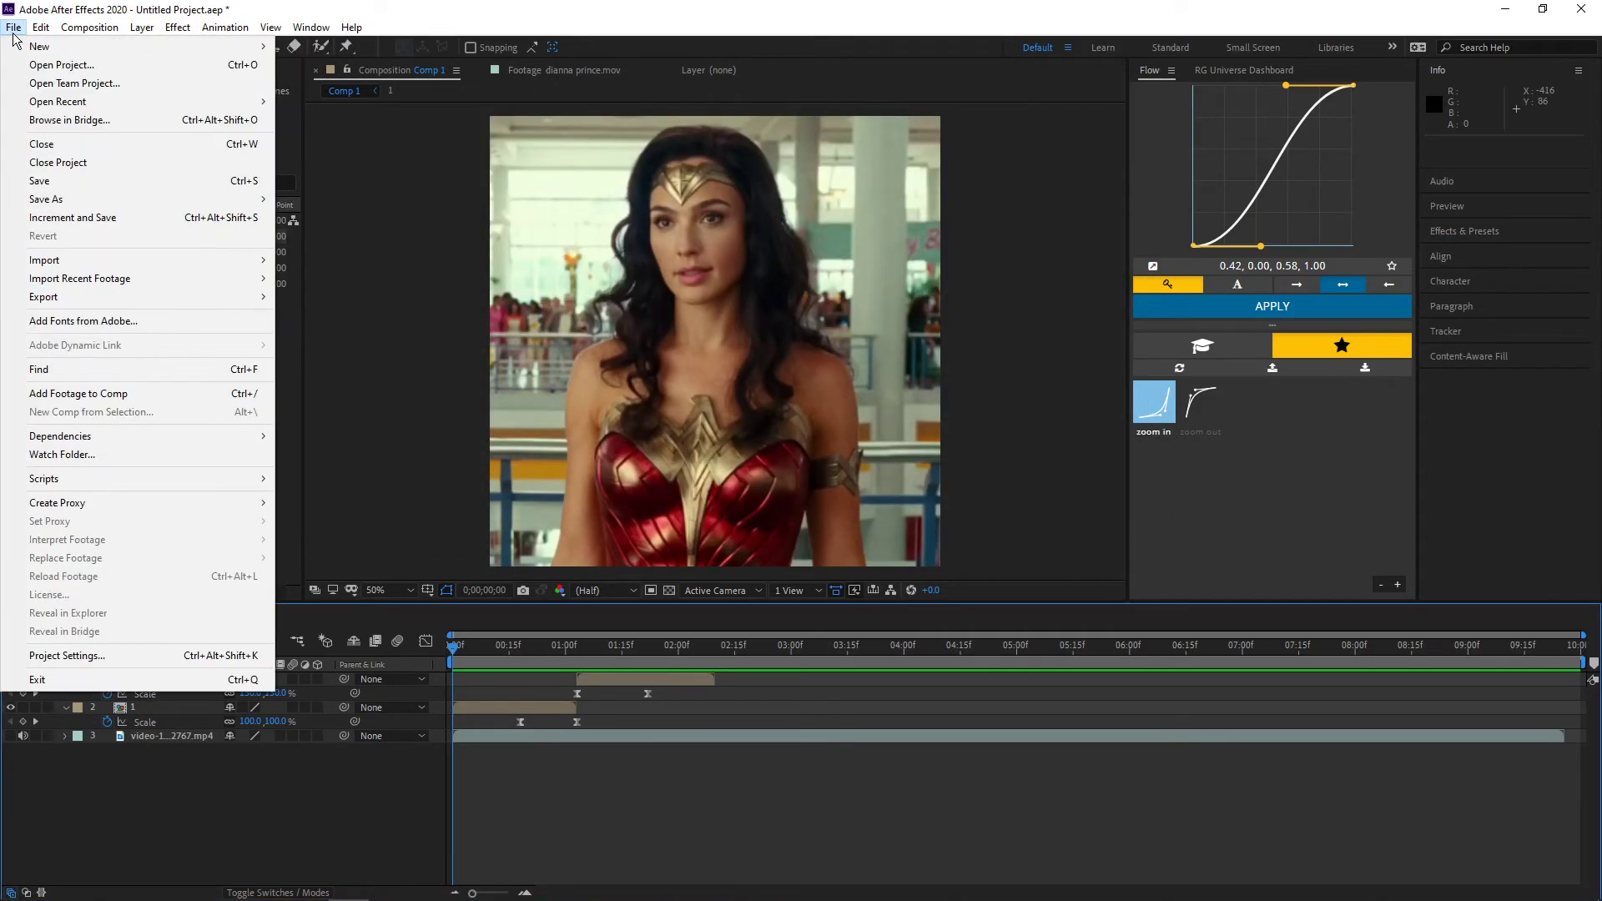
{"action": "mouse_move", "coordinate": [73, 198]}
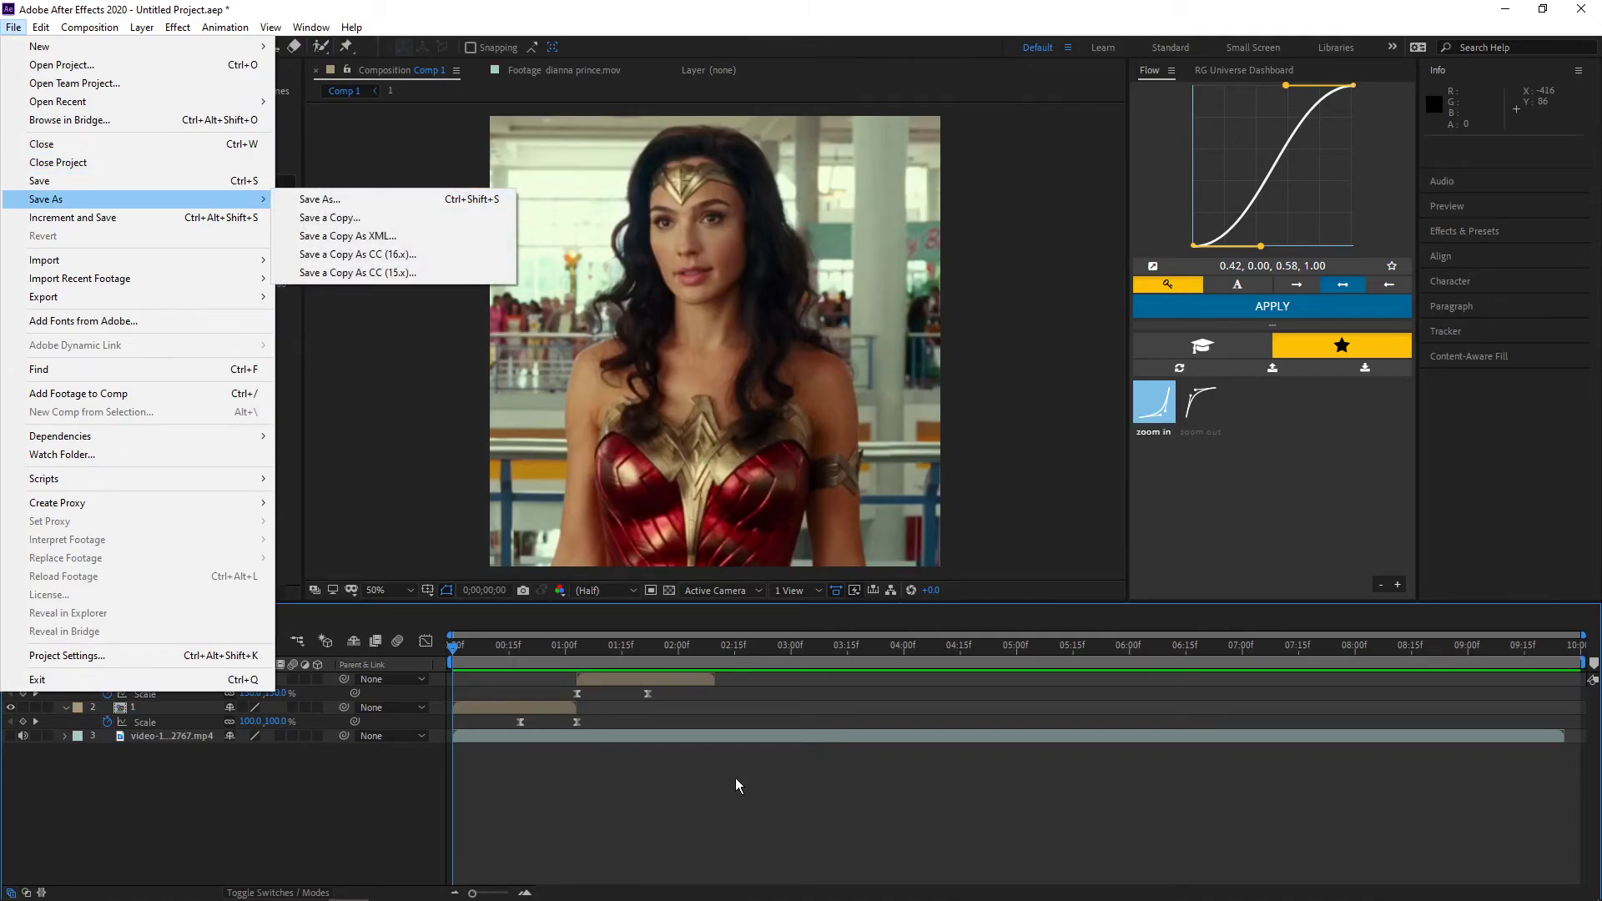
{"action": "left_click", "coordinate": [716, 811]}
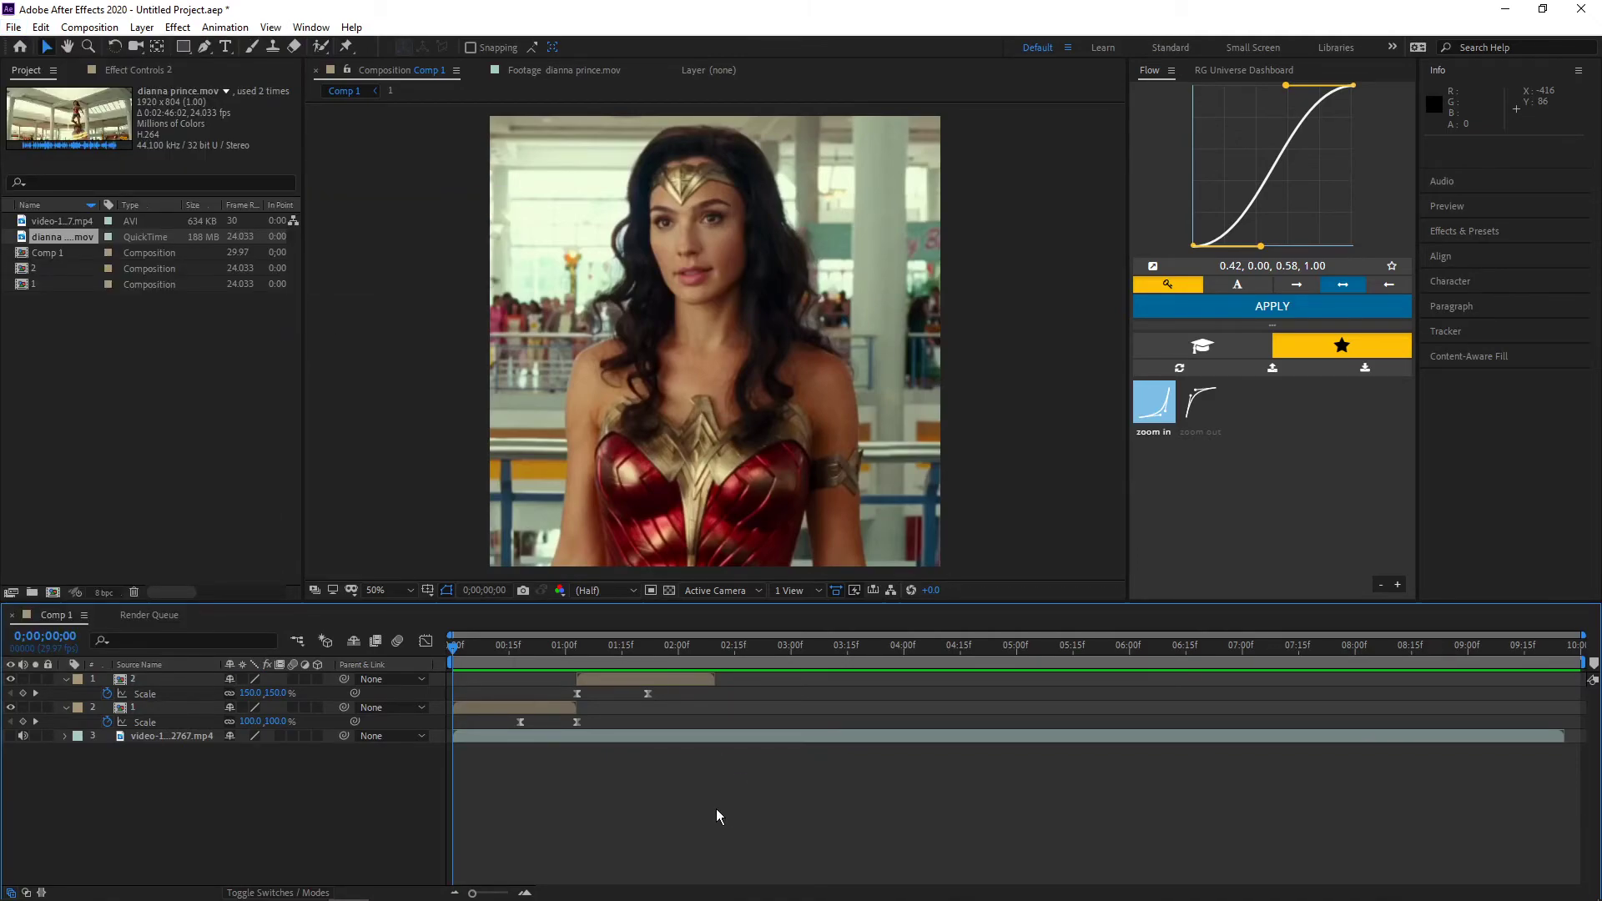